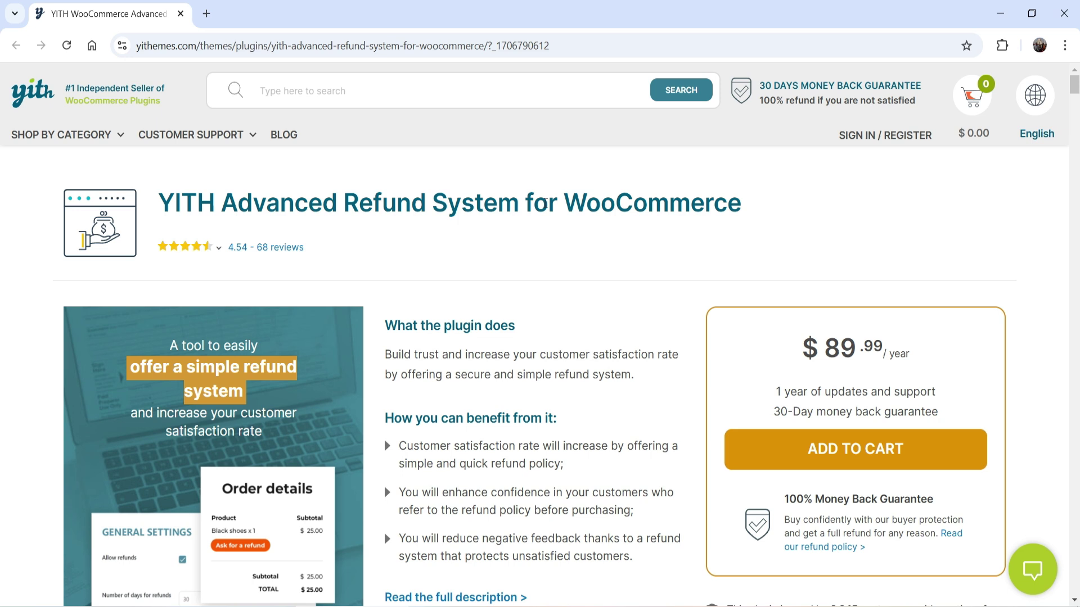
{"action": "scroll", "coordinate": [618, 281], "scroll_direction": "down", "scroll_amount": 10}
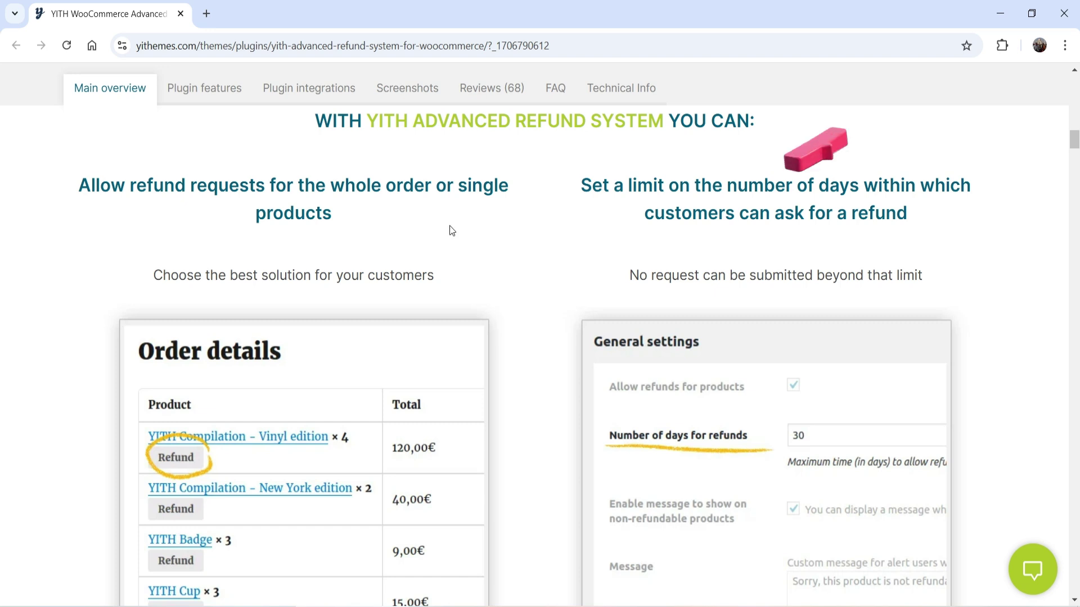
{"action": "scroll", "coordinate": [450, 225], "scroll_direction": "down", "scroll_amount": 3}
{"action": "scroll", "coordinate": [282, 326], "scroll_direction": "down", "scroll_amount": 3}
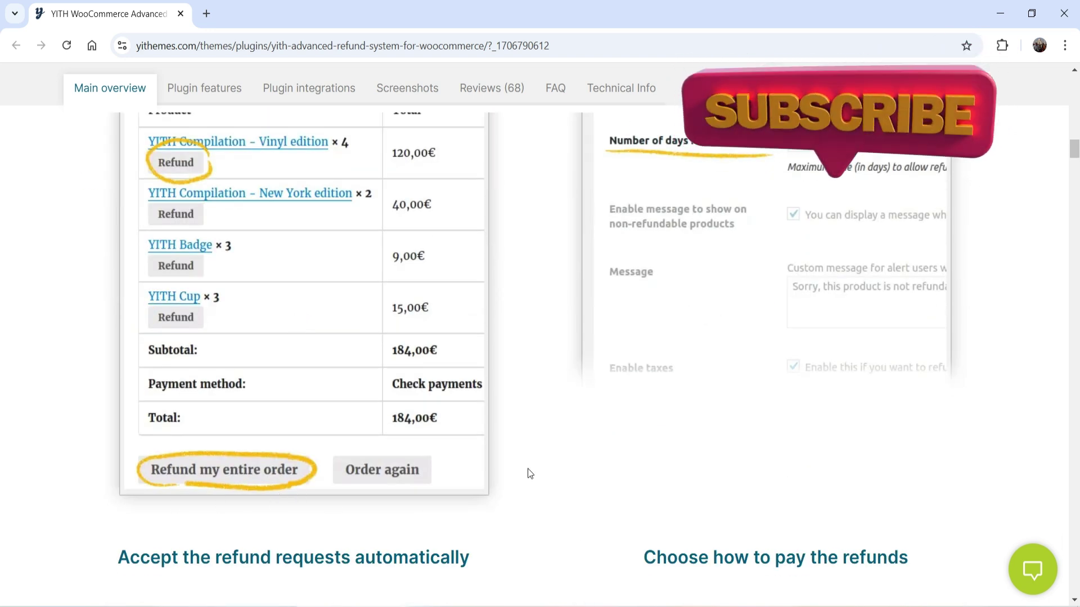
{"action": "scroll", "coordinate": [527, 468], "scroll_direction": "up", "scroll_amount": 3}
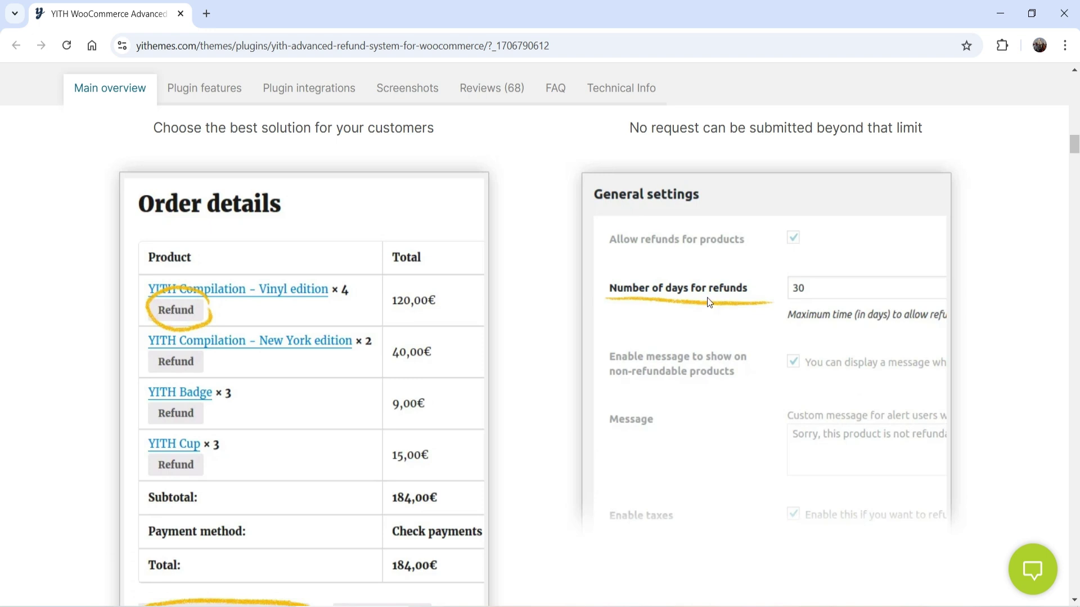
{"action": "scroll", "coordinate": [706, 298], "scroll_direction": "down", "scroll_amount": 9}
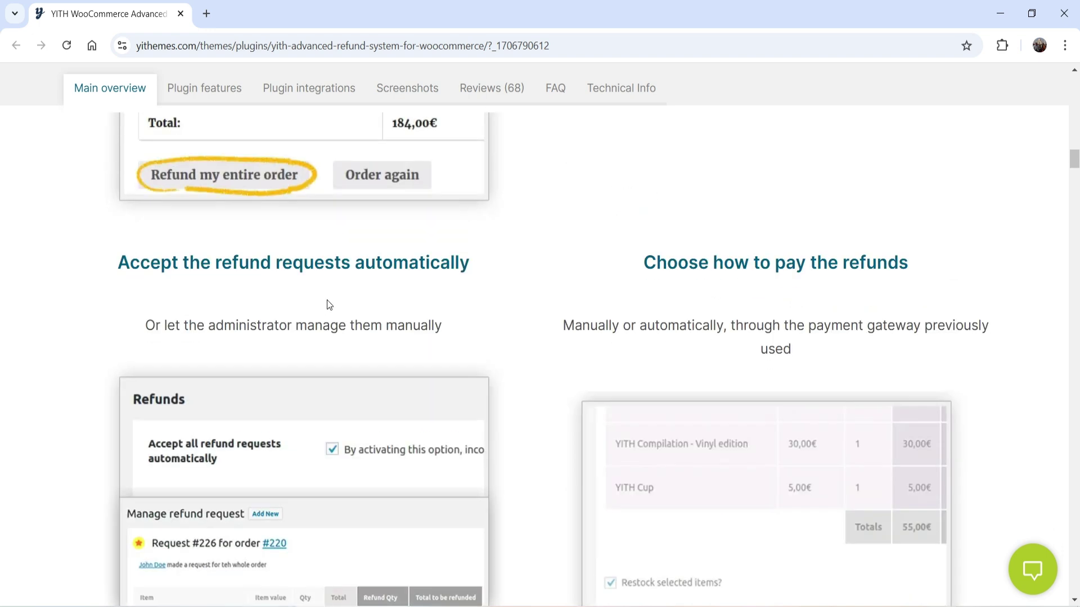
{"action": "scroll", "coordinate": [868, 260], "scroll_direction": "down", "scroll_amount": 12}
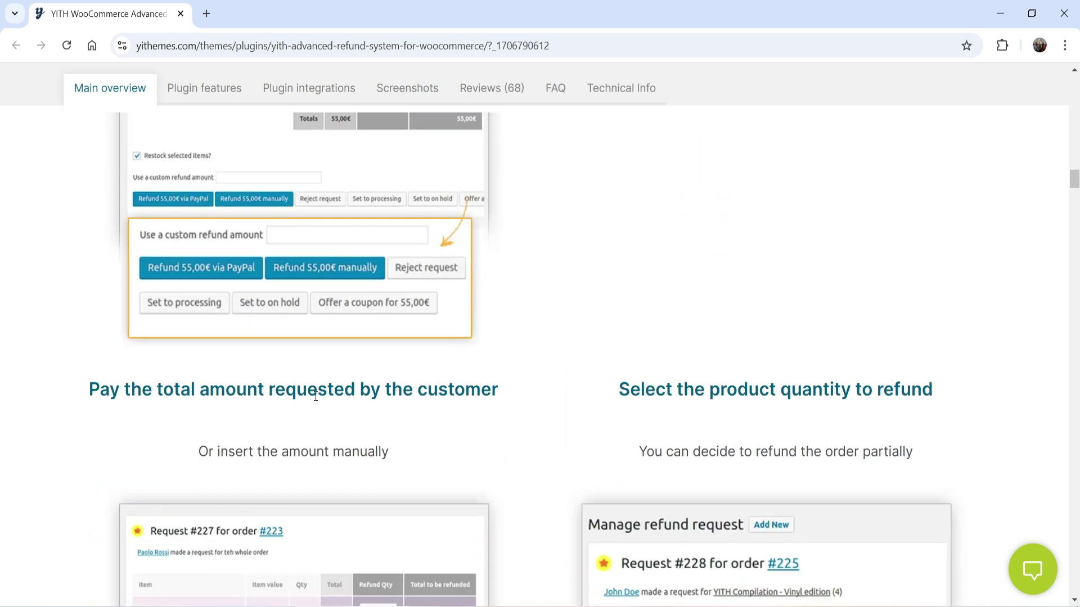
{"action": "scroll", "coordinate": [315, 396], "scroll_direction": "down", "scroll_amount": 3}
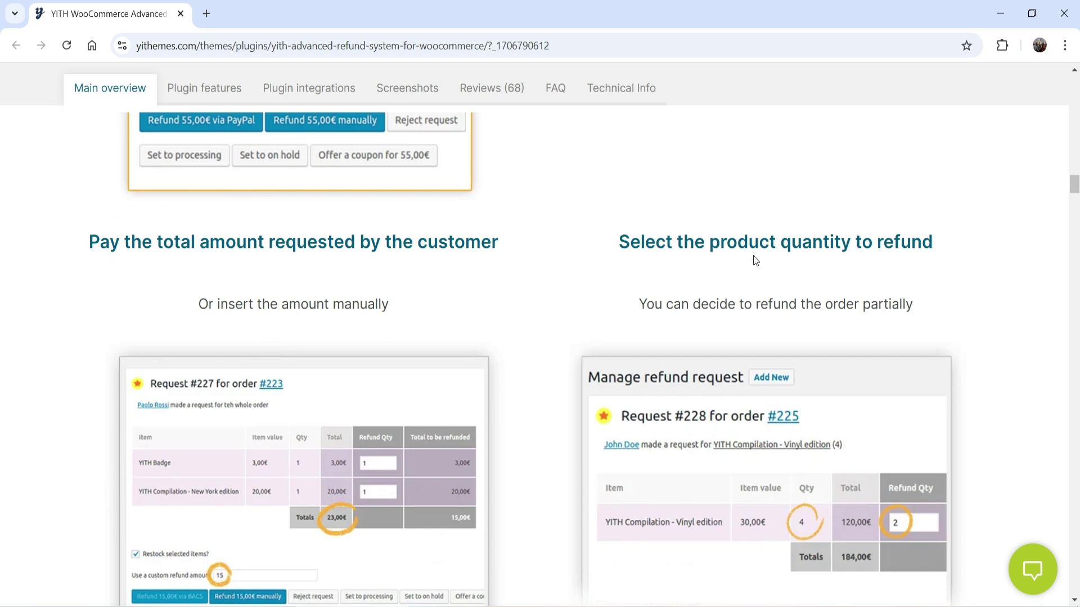
{"action": "scroll", "coordinate": [969, 261], "scroll_direction": "down", "scroll_amount": 5}
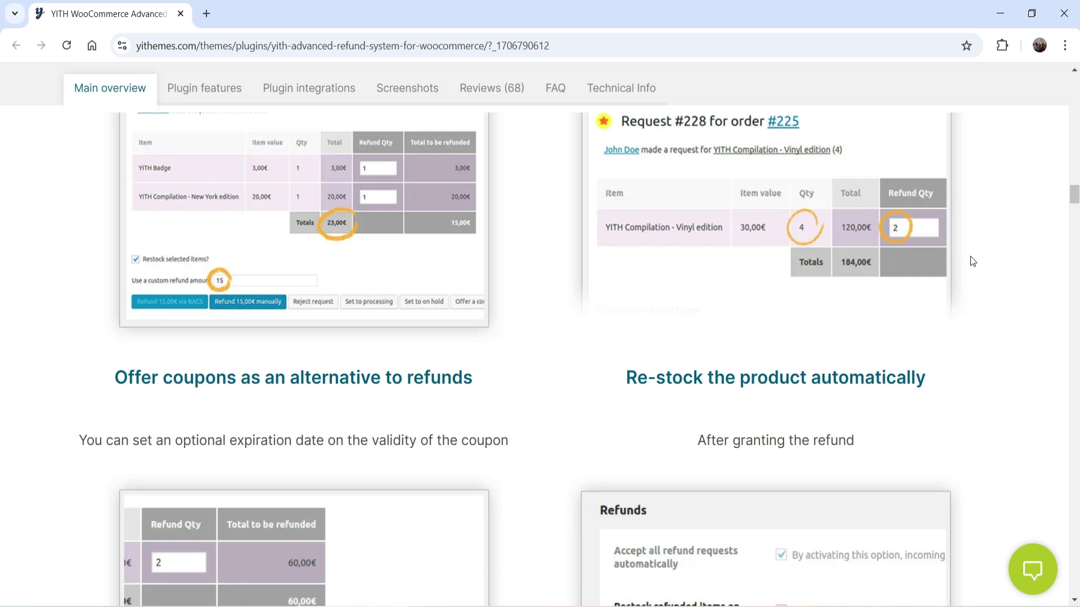
{"action": "scroll", "coordinate": [974, 320], "scroll_direction": "down", "scroll_amount": 3}
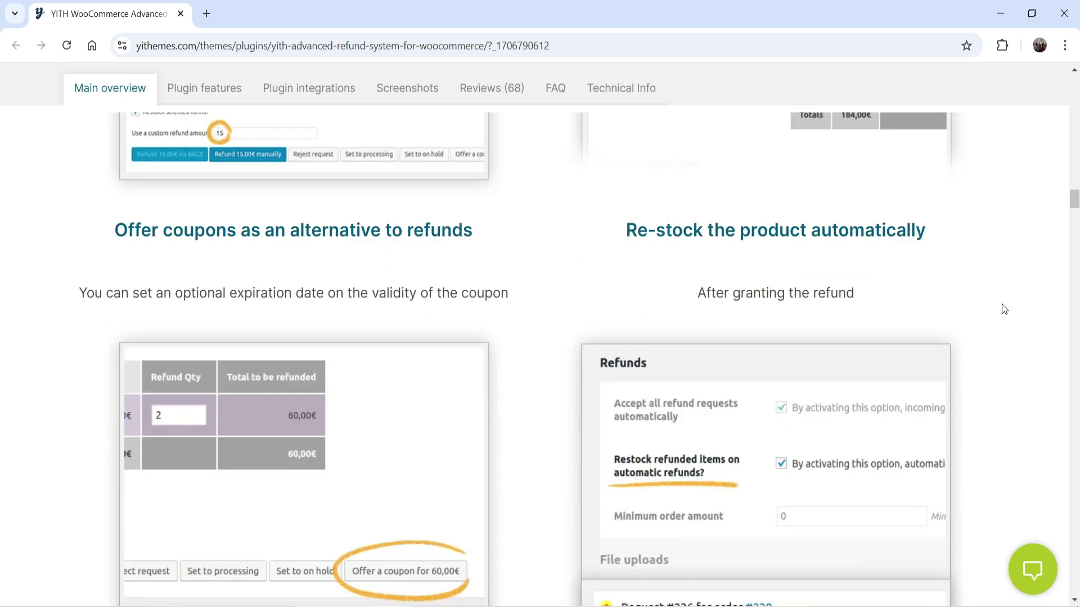
{"action": "scroll", "coordinate": [1002, 303], "scroll_direction": "down", "scroll_amount": 12}
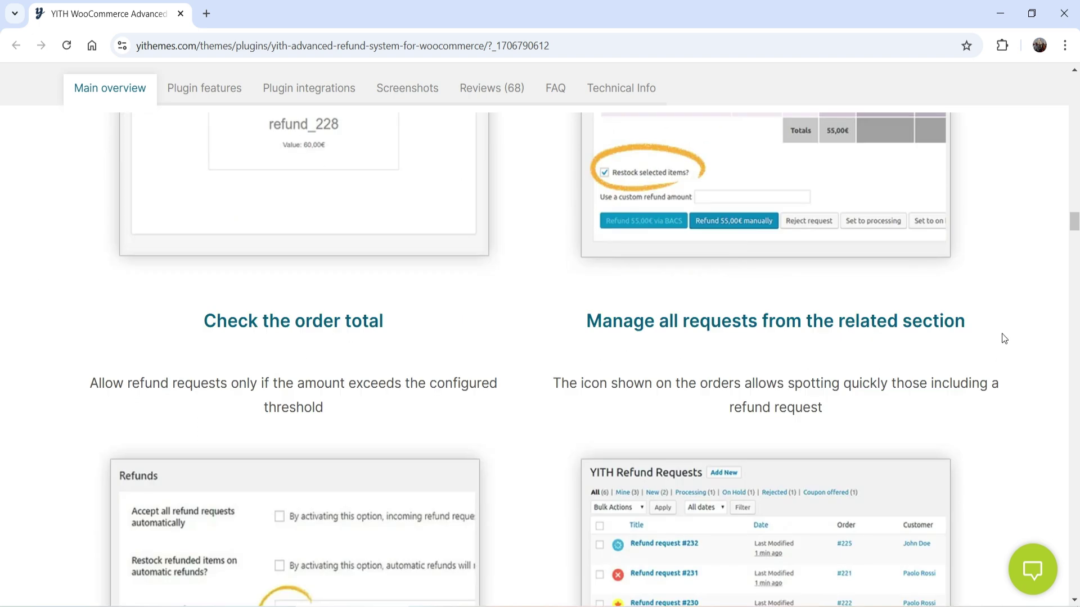
{"action": "scroll", "coordinate": [994, 312], "scroll_direction": "down", "scroll_amount": 10}
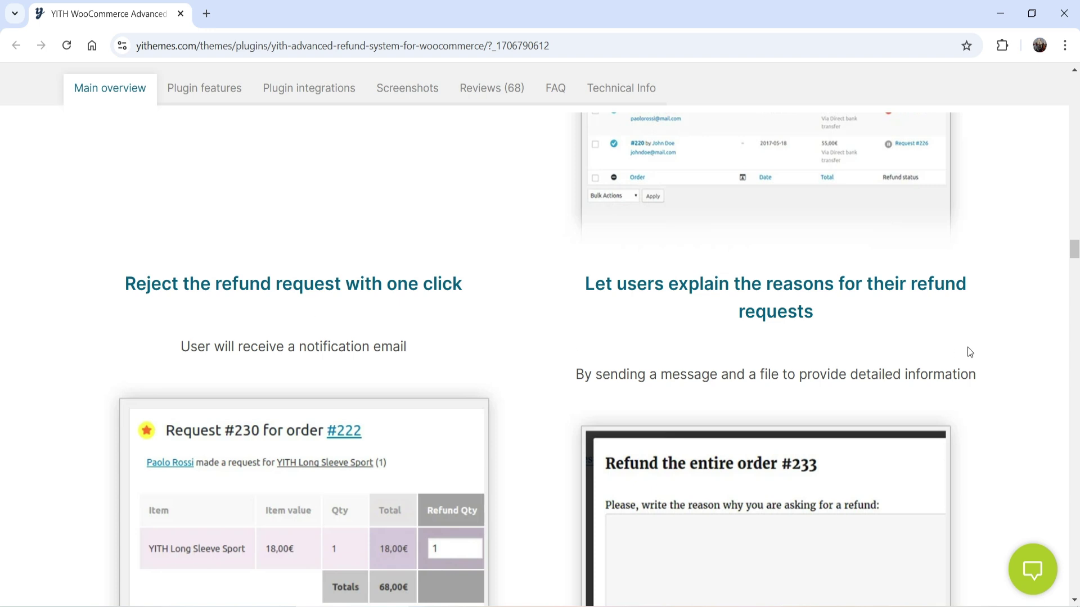
{"action": "scroll", "coordinate": [951, 332], "scroll_direction": "down", "scroll_amount": 3}
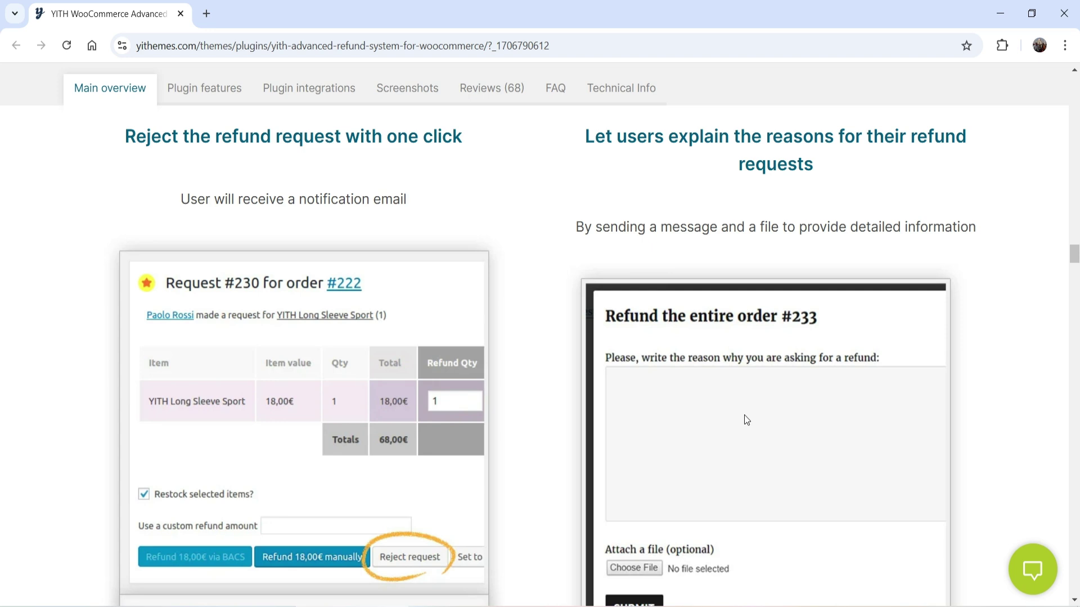
{"action": "scroll", "coordinate": [746, 420], "scroll_direction": "up", "scroll_amount": 1}
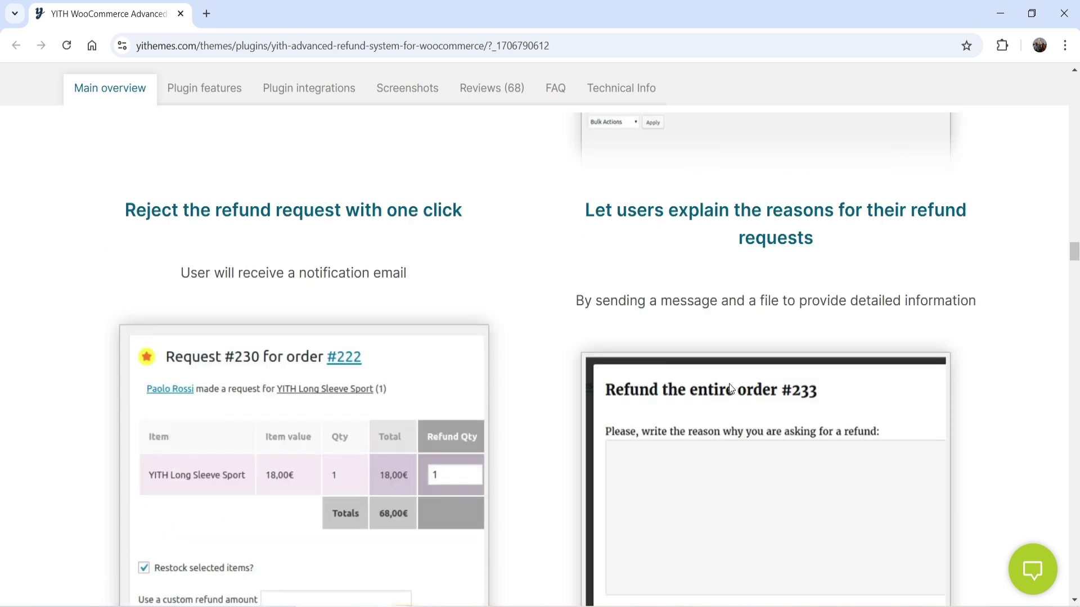
{"action": "scroll", "coordinate": [729, 384], "scroll_direction": "down", "scroll_amount": 10}
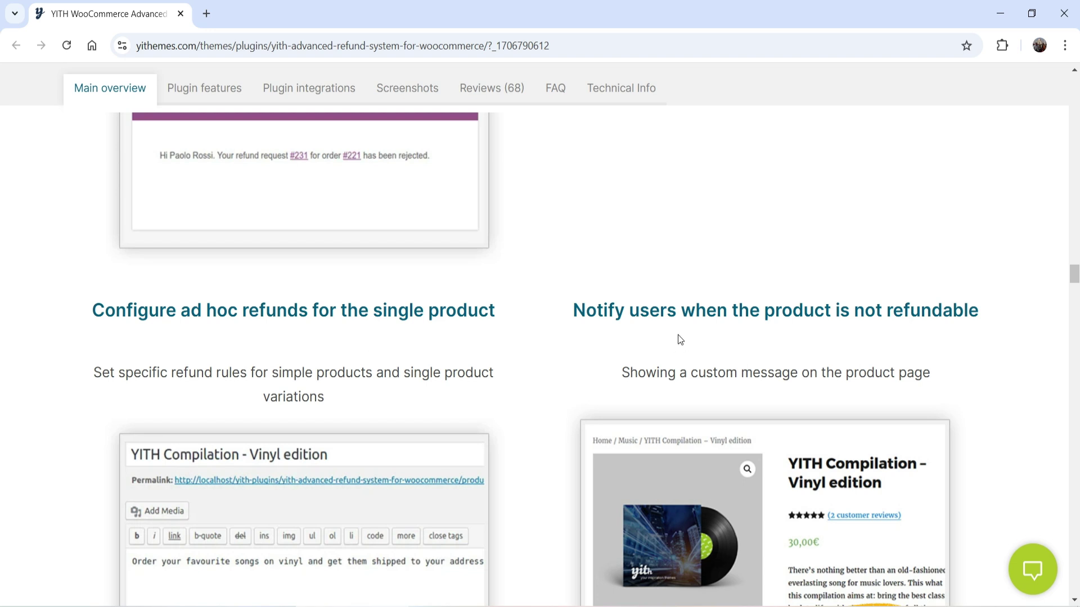
{"action": "scroll", "coordinate": [669, 334], "scroll_direction": "down", "scroll_amount": 1}
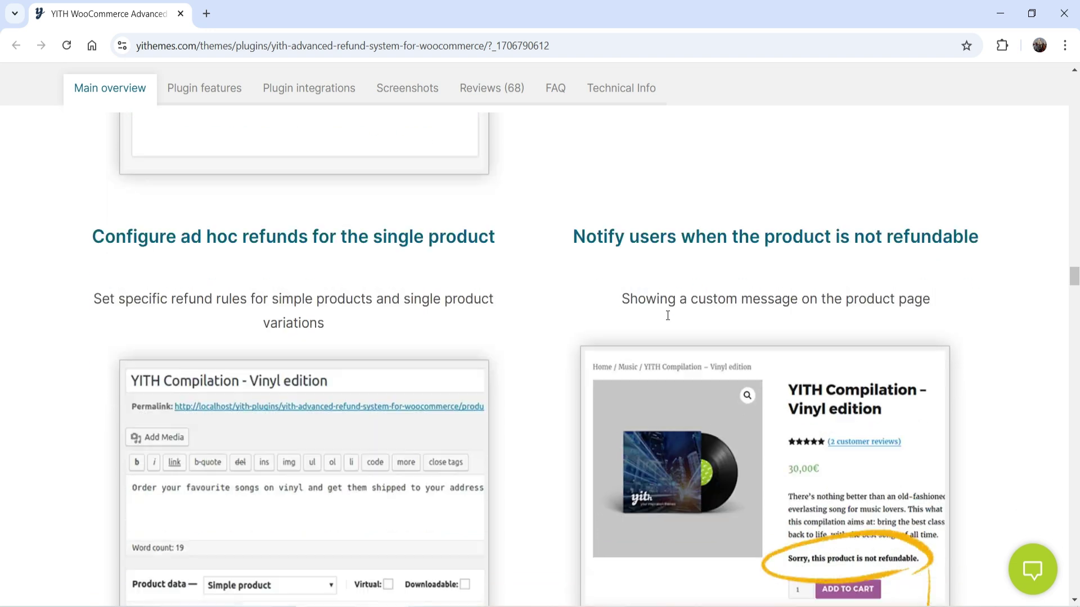
{"action": "scroll", "coordinate": [668, 319], "scroll_direction": "down", "scroll_amount": 8}
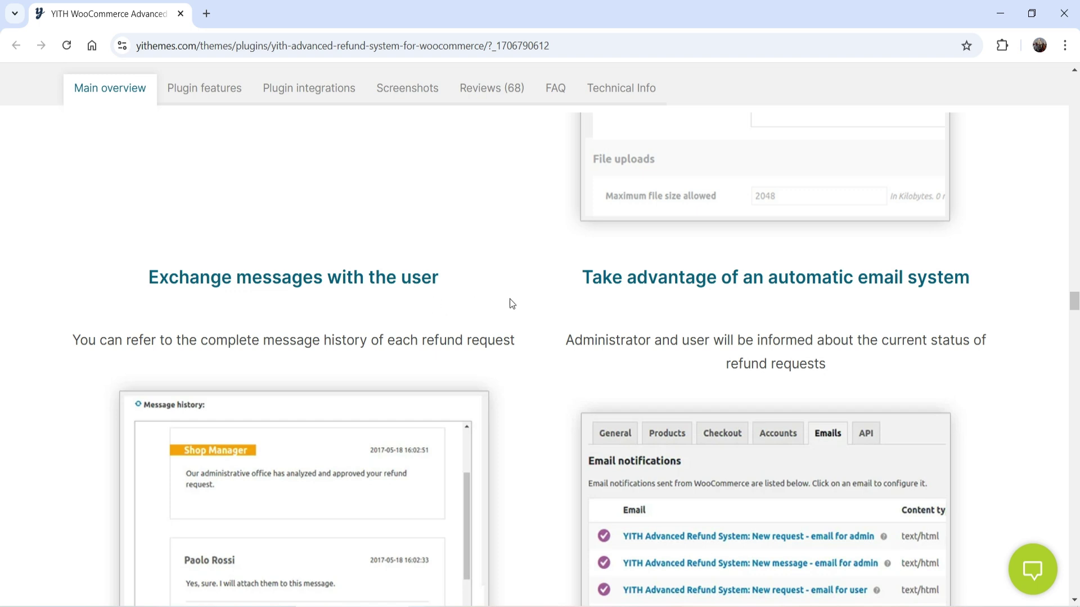
{"action": "scroll", "coordinate": [468, 292], "scroll_direction": "down", "scroll_amount": 10}
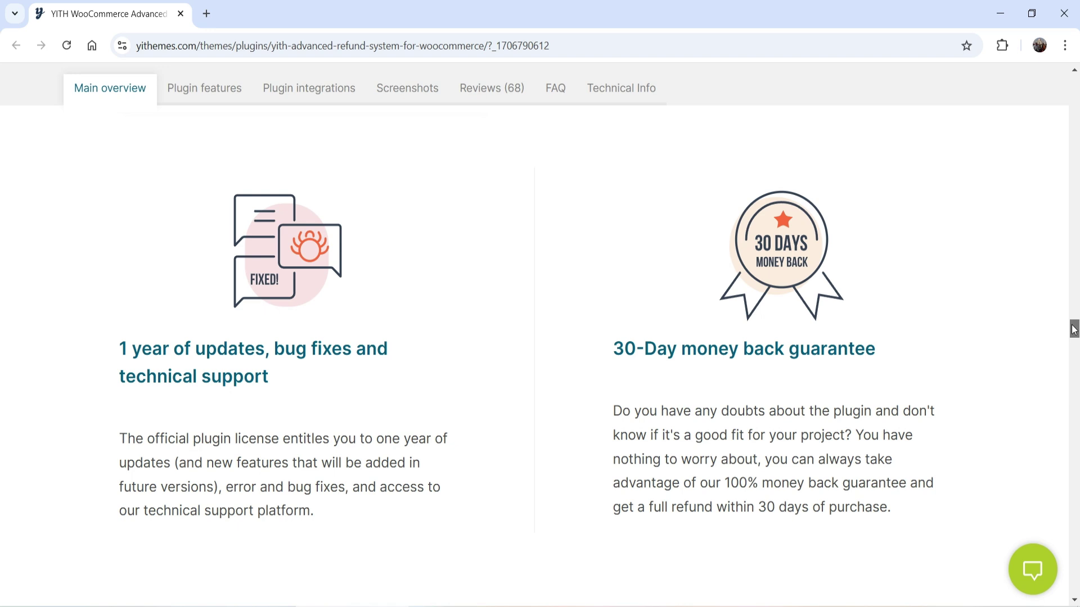
{"action": "key", "text": "Home"}
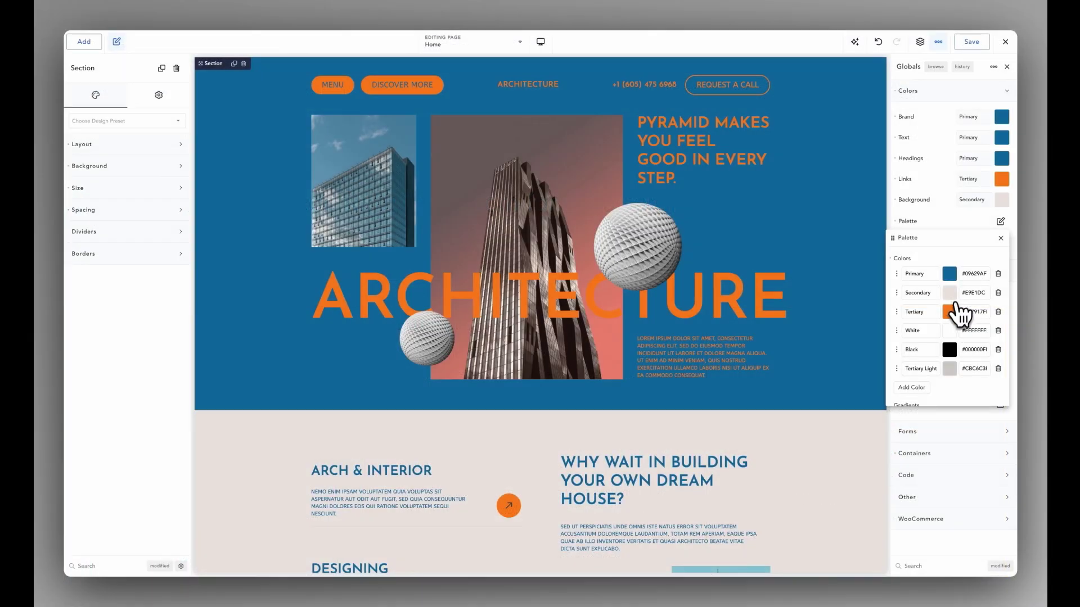
Change the Tertiary colour to #E0C5B0 and the Primary colour to dark slate.
{"action": "left_click", "coordinate": [949, 311]}
{"action": "left_click_drag", "start_coordinate": [950, 344], "coordinate": [900, 367]}
{"action": "left_click_drag", "start_coordinate": [815, 338], "coordinate": [784, 336]}
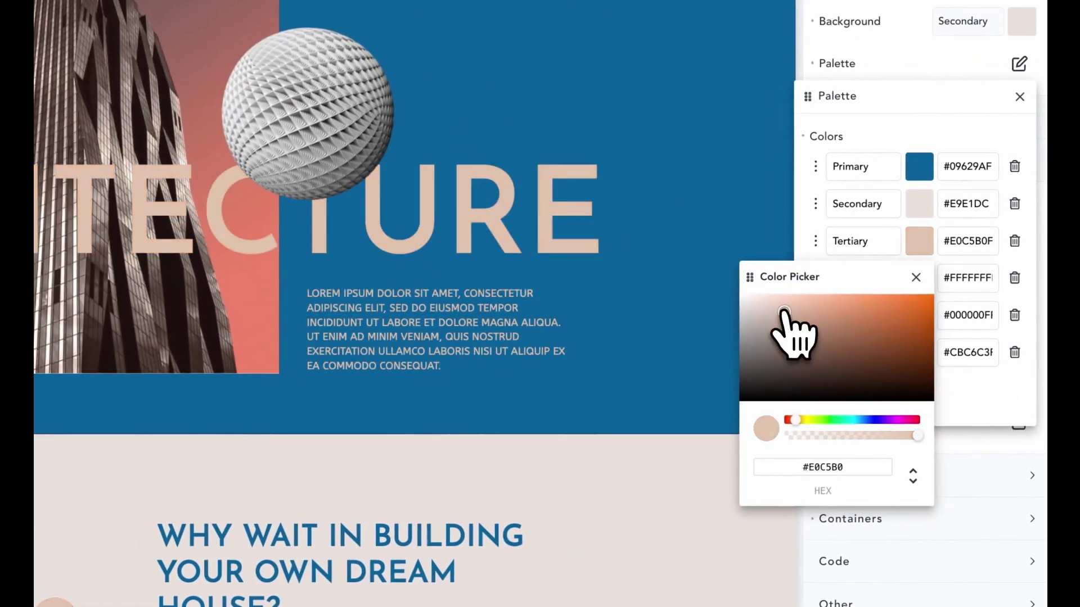
{"action": "left_click", "coordinate": [935, 309]}
{"action": "left_click", "coordinate": [924, 173]}
{"action": "left_click_drag", "start_coordinate": [919, 296], "coordinate": [807, 305]}
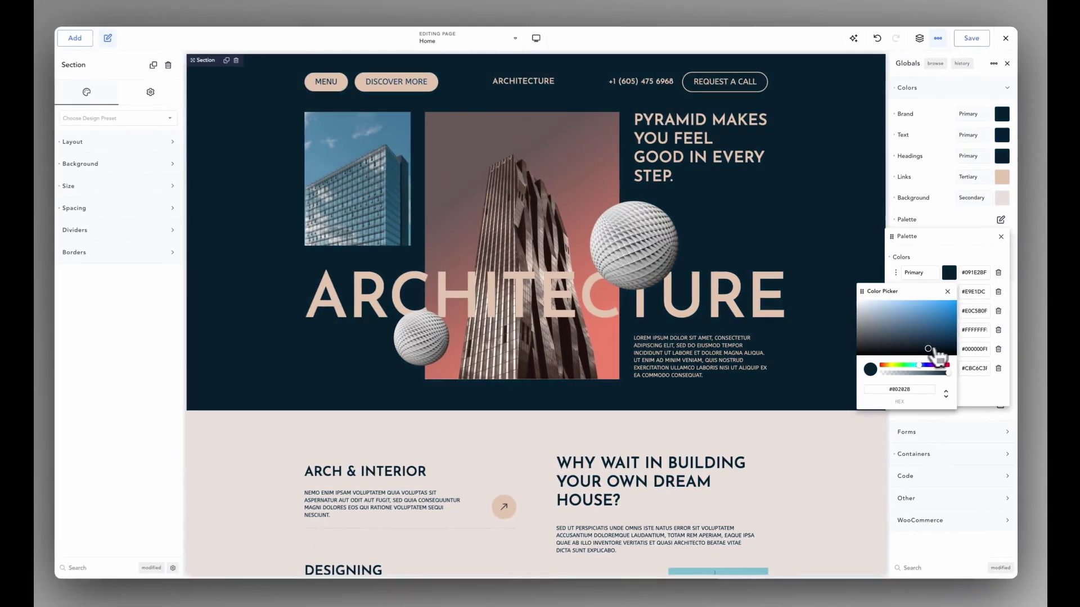
{"action": "left_click_drag", "start_coordinate": [893, 344], "coordinate": [894, 356]}
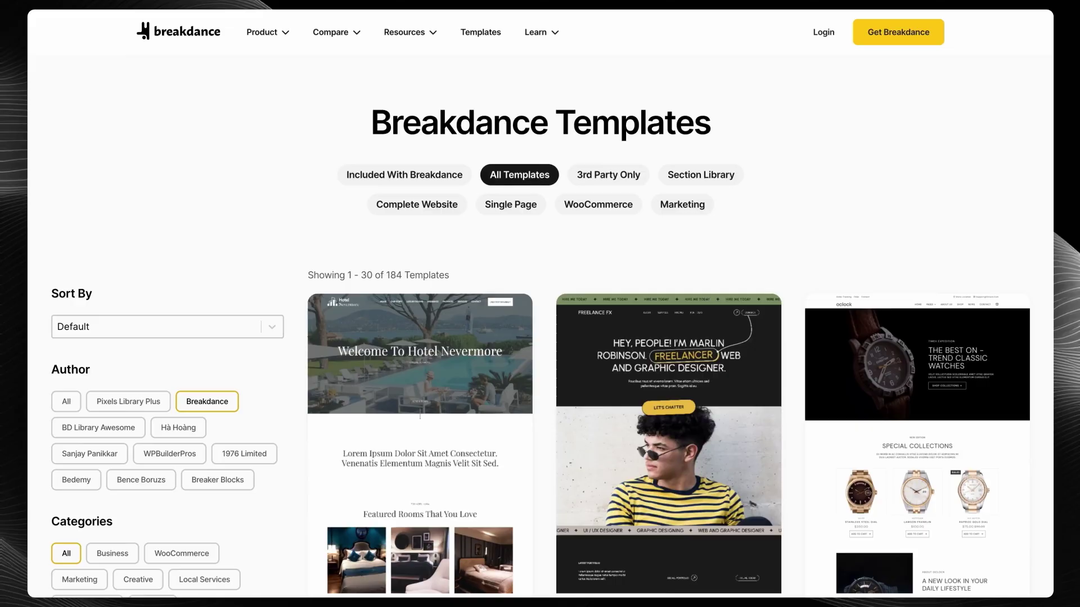
Apply the new padding to the form fields.
{"action": "scroll", "coordinate": [669, 304], "scroll_direction": "down", "scroll_amount": 20}
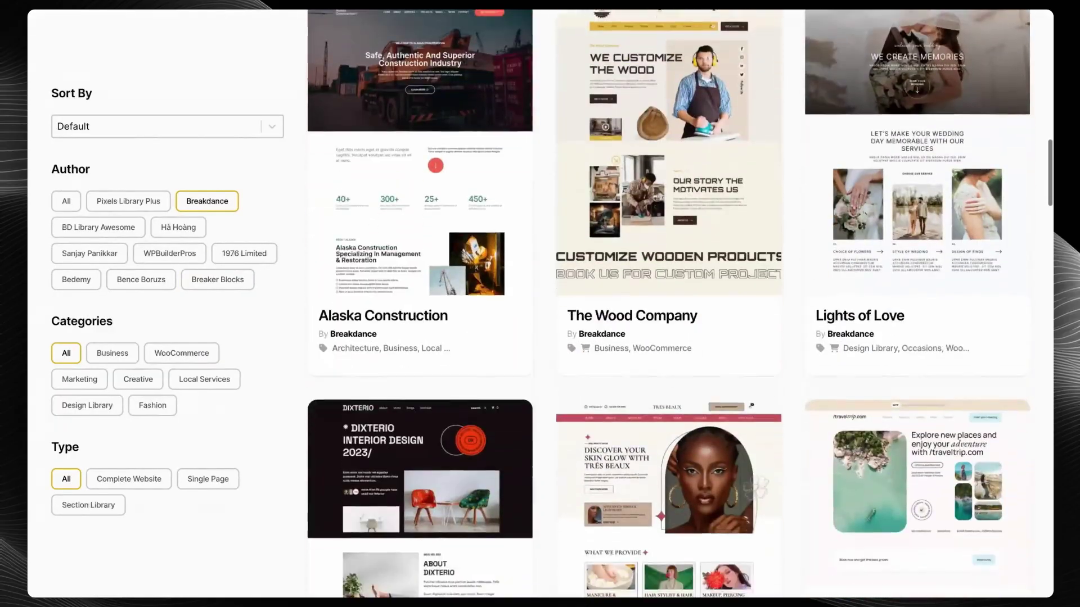
{"action": "scroll", "coordinate": [669, 304], "scroll_direction": "down", "scroll_amount": 15}
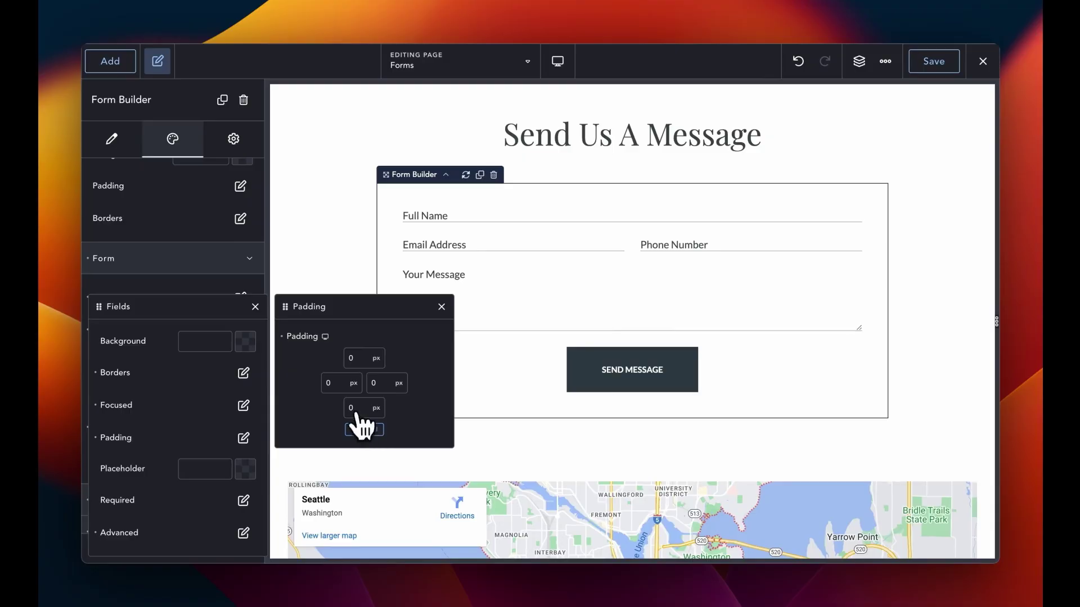
{"action": "left_click", "coordinate": [365, 429]}
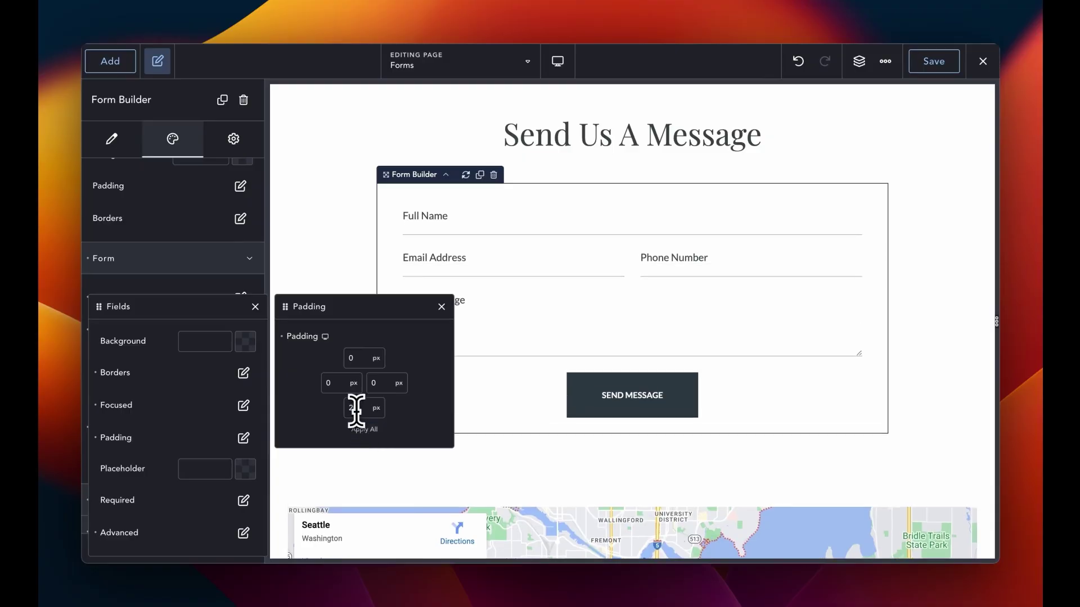
{"action": "left_click", "coordinate": [441, 306]}
{"action": "left_click", "coordinate": [471, 216]}
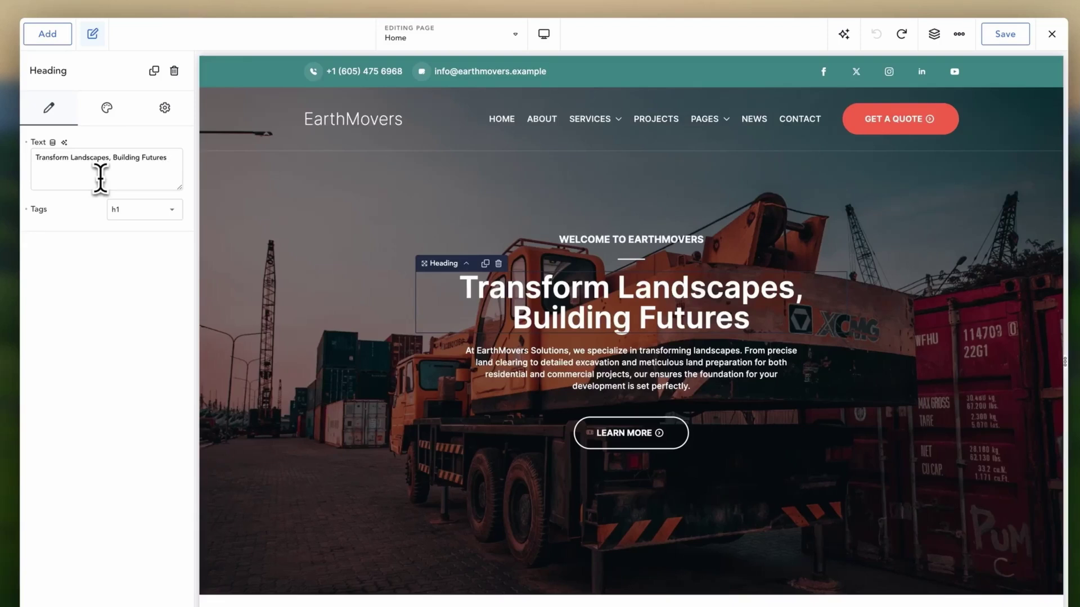
Replace the heading with the AI-generated 'Pioneering Your Projects with Precision'.
{"action": "left_click", "coordinate": [64, 142]}
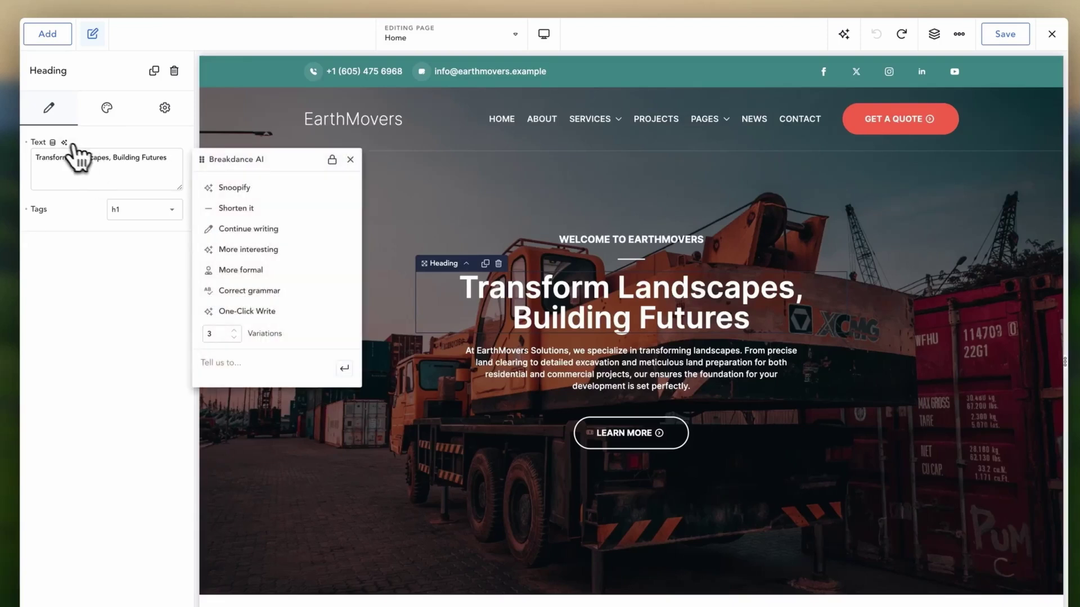
{"action": "left_click", "coordinate": [208, 311]}
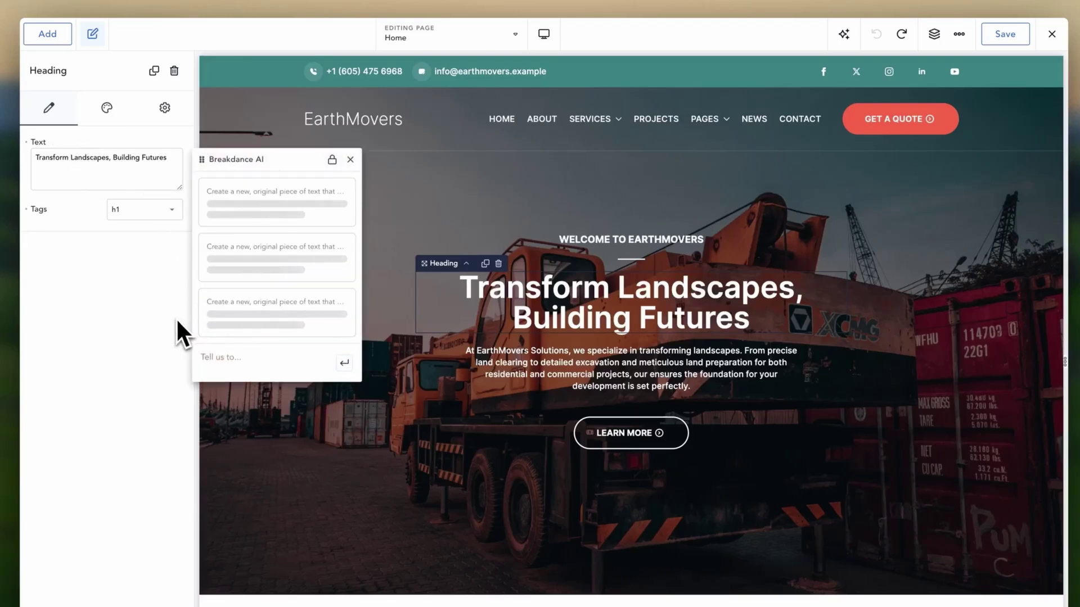
{"action": "left_click", "coordinate": [220, 248]}
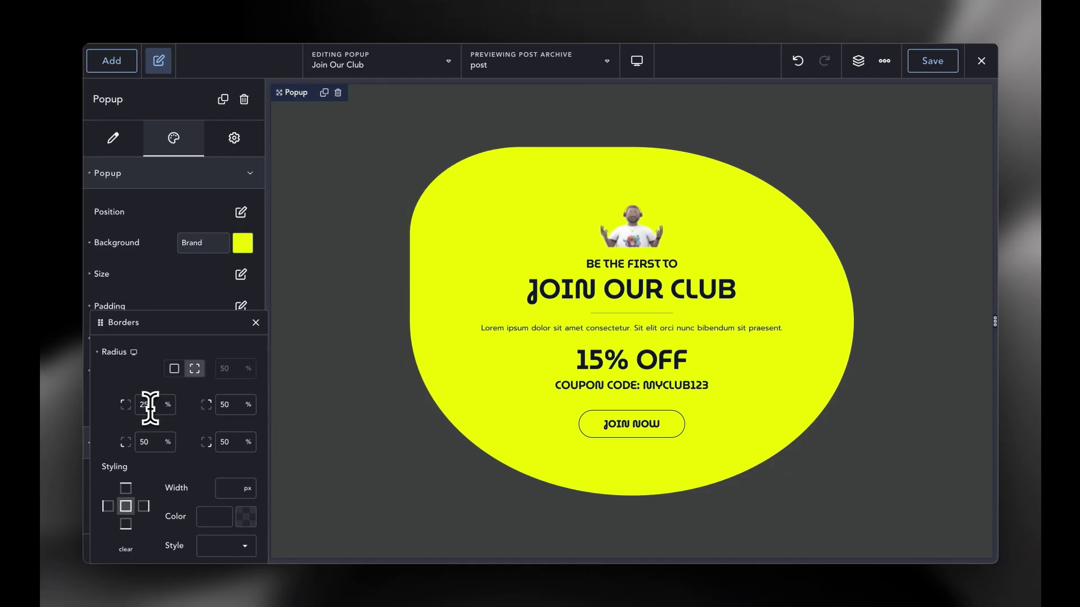
Set the bottom-right corner radius to 25.
{"action": "double_click", "coordinate": [222, 442]}
{"action": "type", "text": "25"}
{"action": "left_click", "coordinate": [255, 322]}
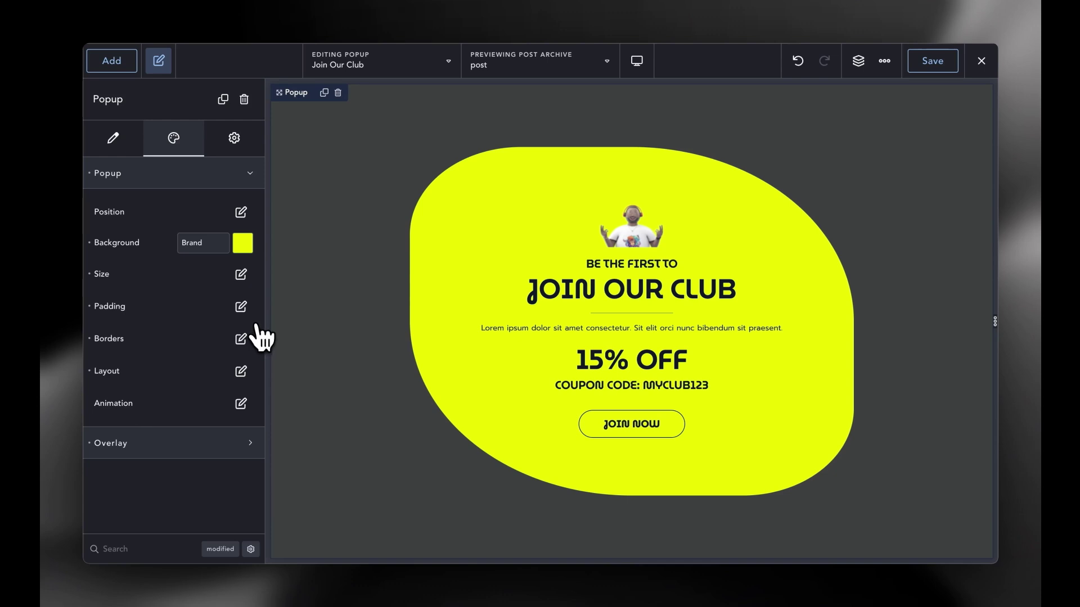
Give the popup a Zoom In entrance animation.
{"action": "left_click", "coordinate": [240, 403]}
{"action": "left_click", "coordinate": [240, 462]}
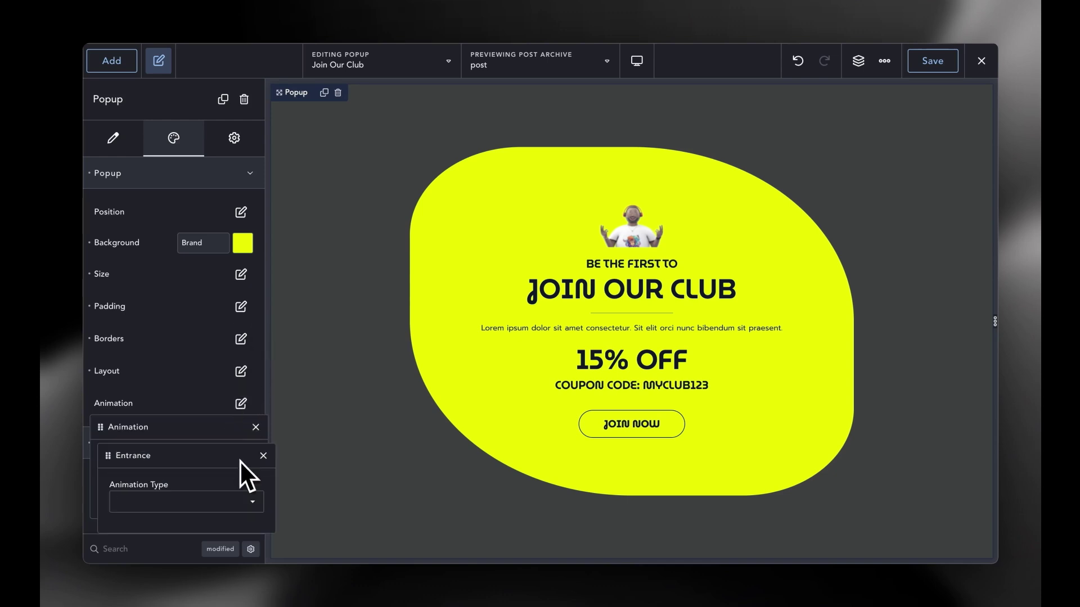
{"action": "left_click", "coordinate": [229, 503]}
{"action": "scroll", "coordinate": [228, 509], "scroll_direction": "down", "scroll_amount": 3}
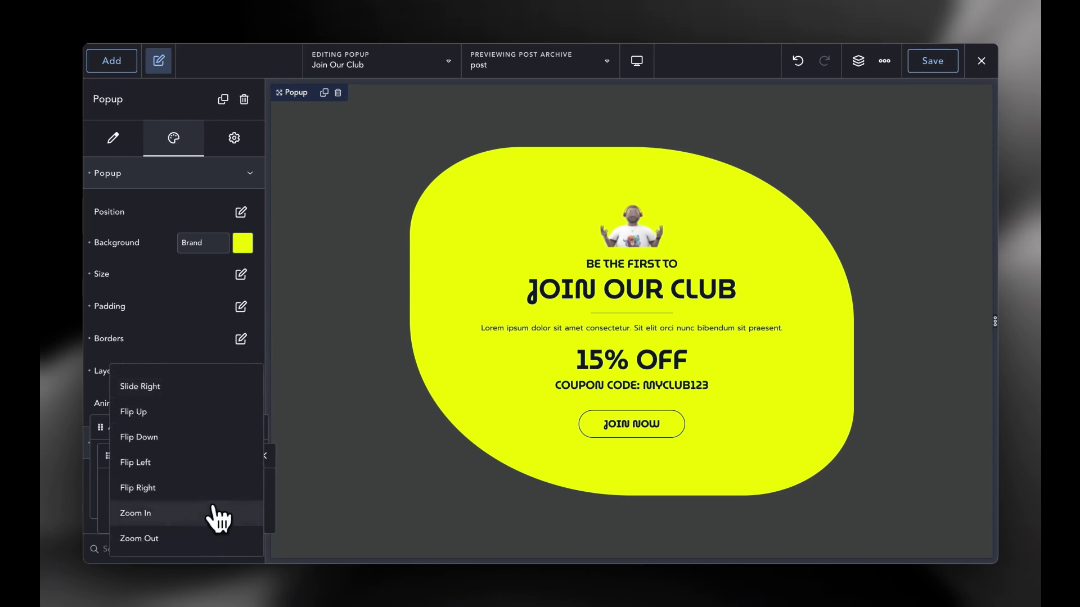
{"action": "left_click", "coordinate": [213, 514]}
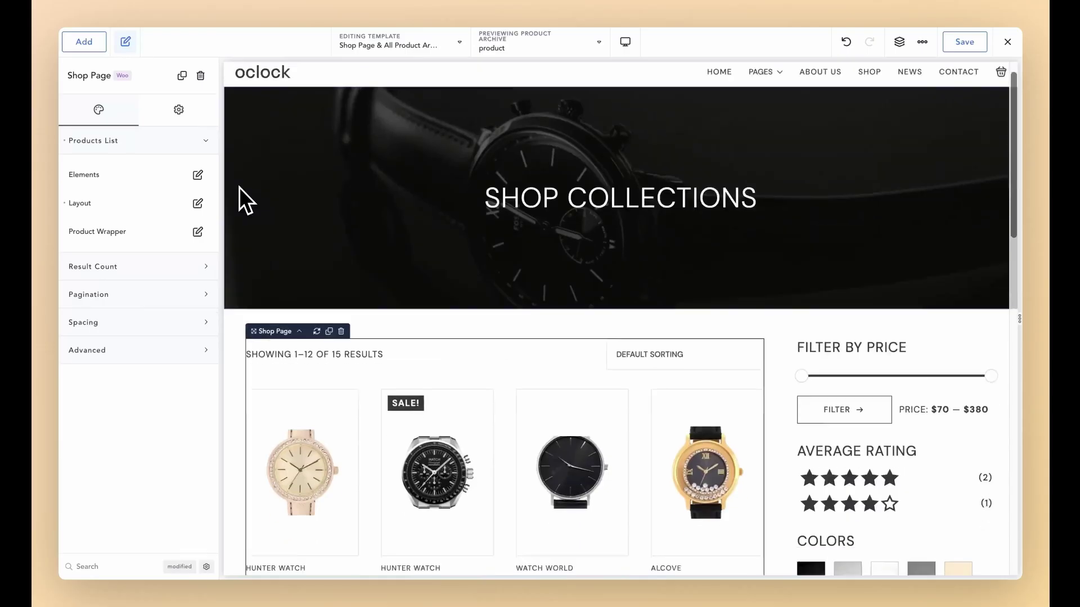
Show three products per row instead of four.
{"action": "scroll", "coordinate": [239, 188], "scroll_direction": "down", "scroll_amount": 8}
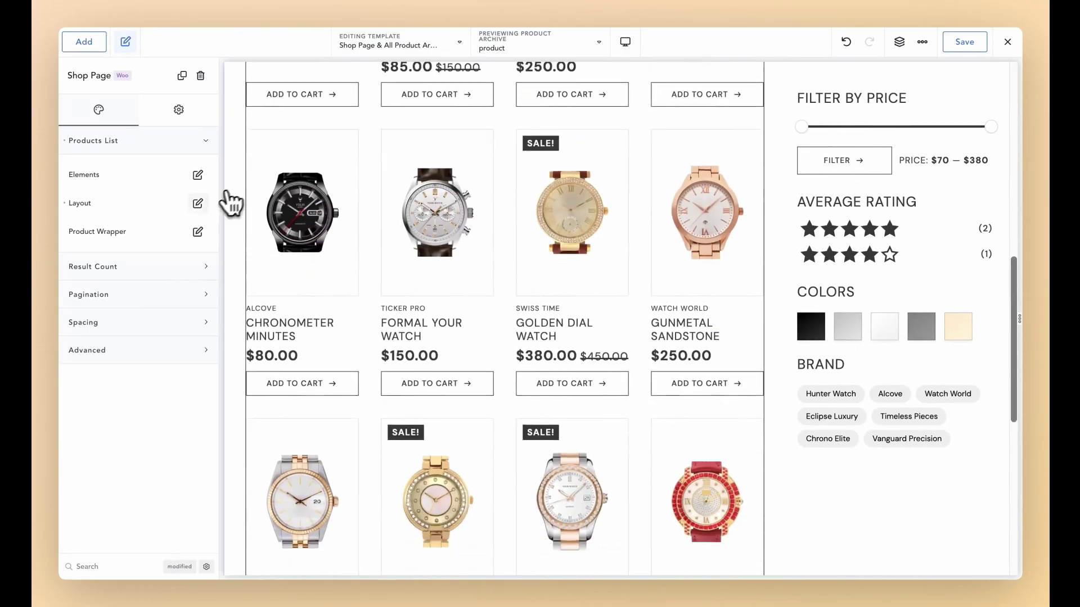
{"action": "left_click", "coordinate": [198, 203]}
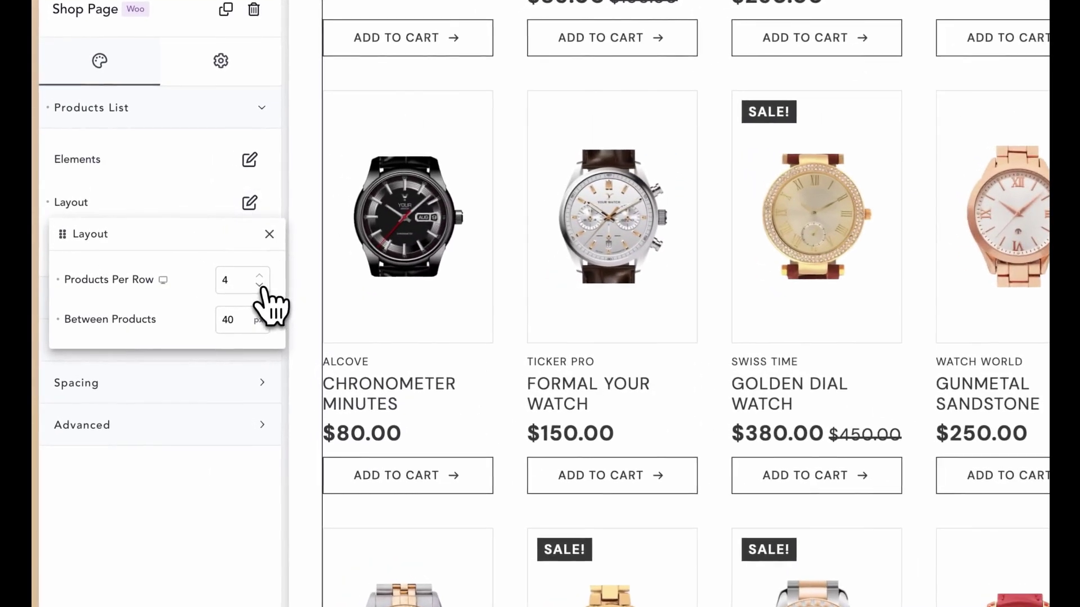
{"action": "left_click", "coordinate": [259, 285]}
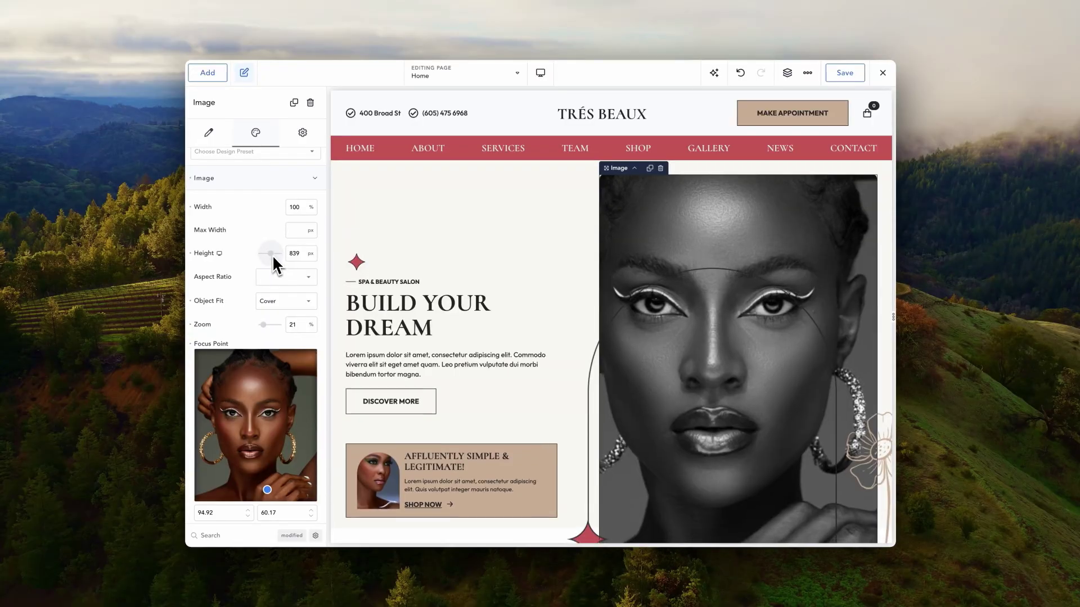
Shorten the hero image, reset its filters to full colour, and arch its top.
{"action": "left_click_drag", "start_coordinate": [272, 255], "coordinate": [251, 251]}
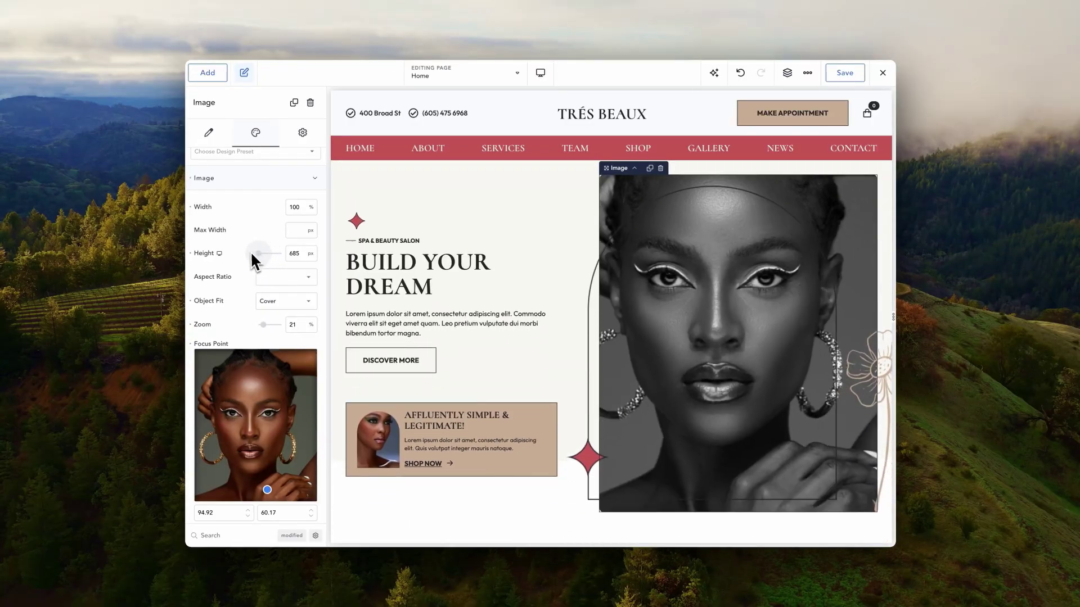
{"action": "left_click_drag", "start_coordinate": [264, 325], "coordinate": [241, 325]}
{"action": "scroll", "coordinate": [256, 352], "scroll_direction": "down", "scroll_amount": 3}
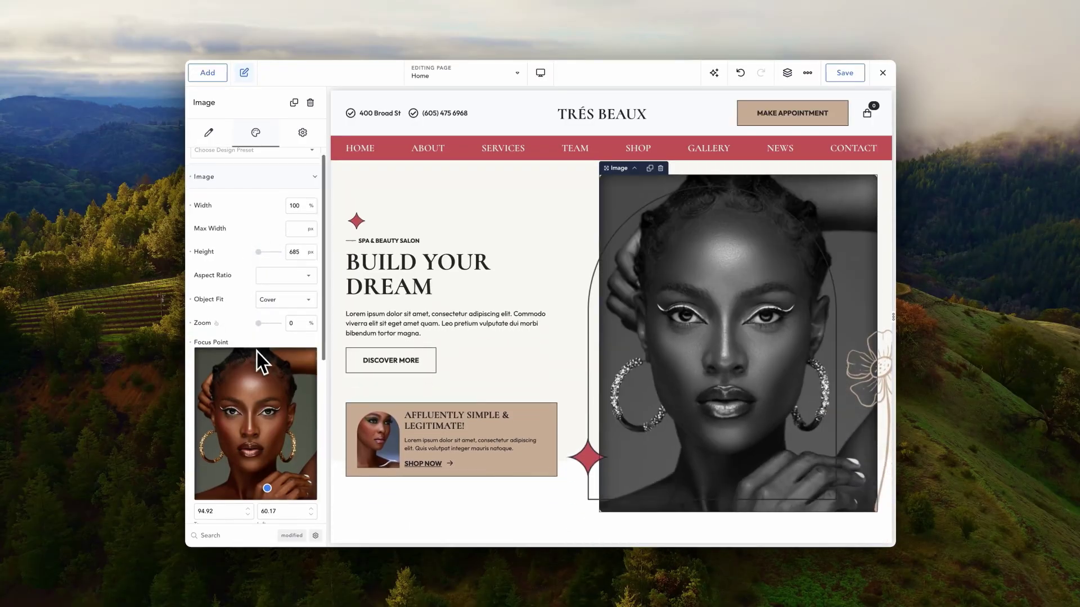
{"action": "scroll", "coordinate": [257, 352], "scroll_direction": "down", "scroll_amount": 2}
{"action": "left_click", "coordinate": [194, 362]}
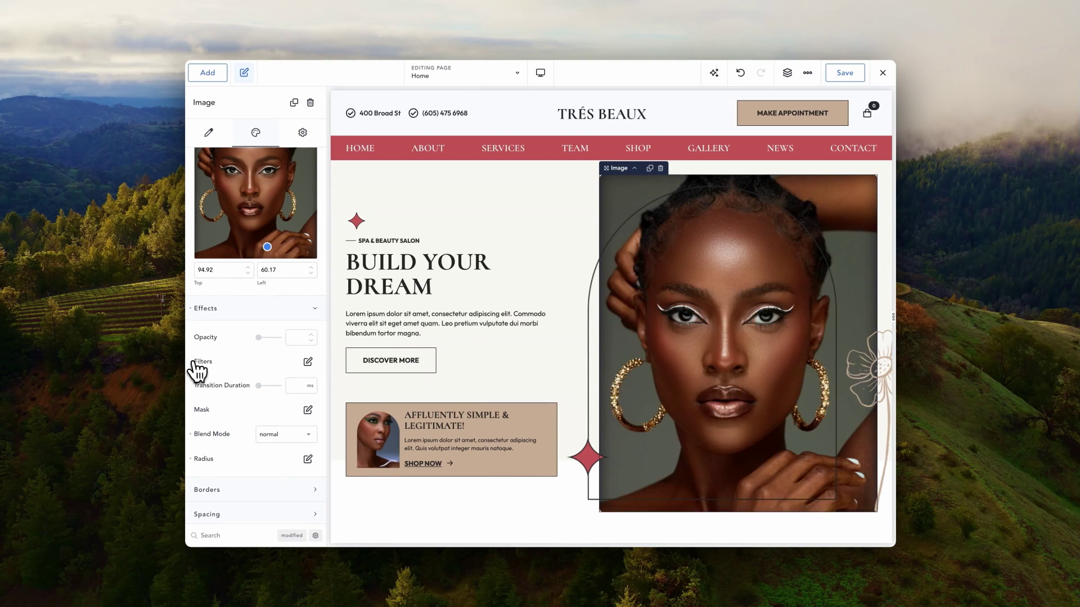
{"action": "left_click", "coordinate": [307, 458]}
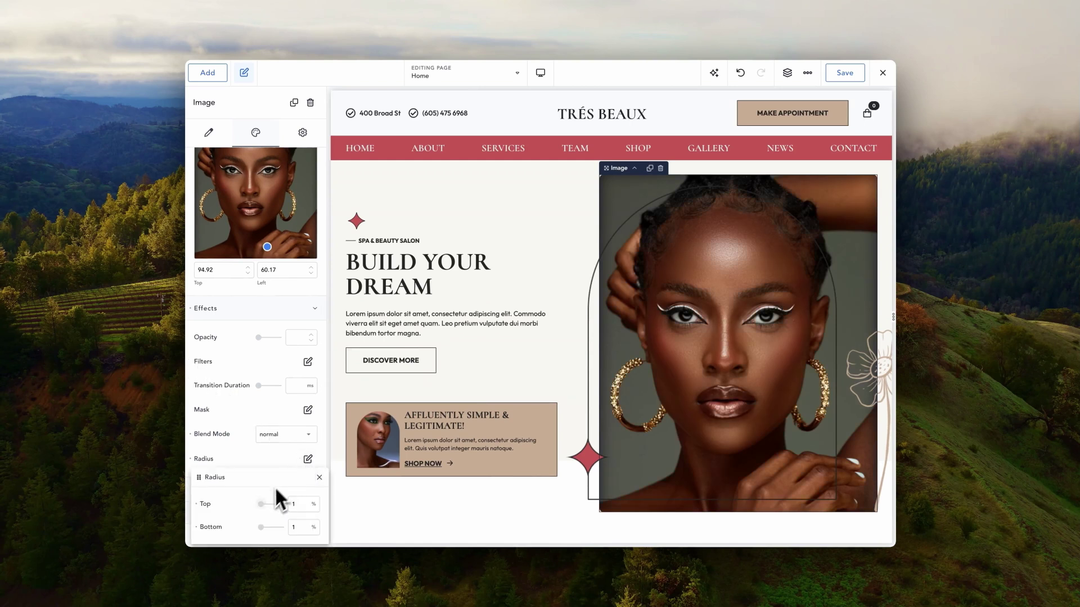
{"action": "left_click_drag", "start_coordinate": [261, 505], "coordinate": [284, 502]}
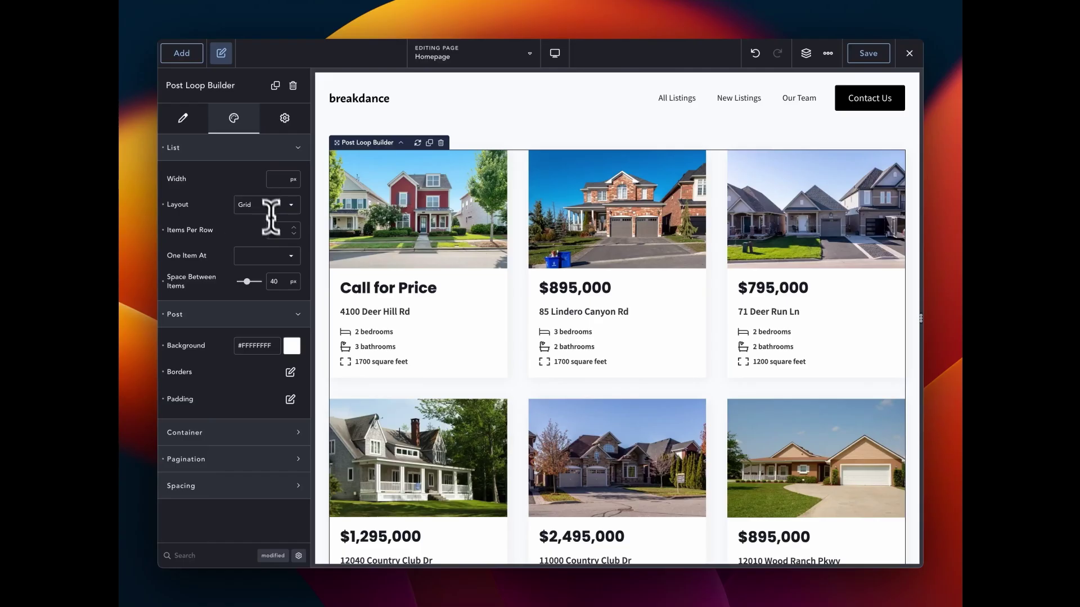
Set posts to three per row and display them as a slider.
{"action": "left_click", "coordinate": [276, 230]}
{"action": "type", "text": "2"}
{"action": "key", "text": "Up"}
{"action": "key", "text": "Up"}
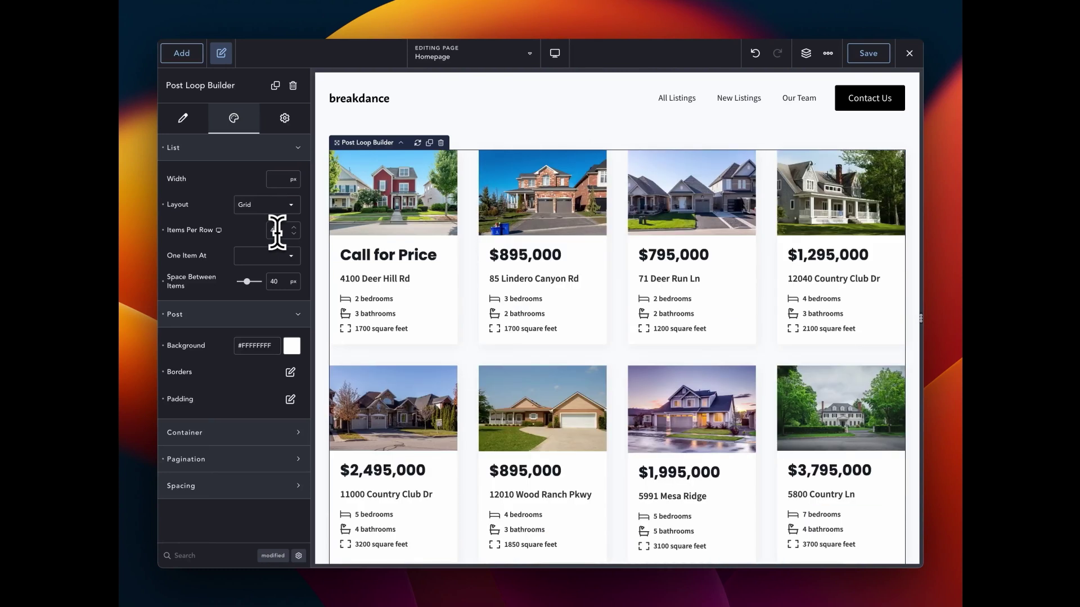
{"action": "key", "text": "Down"}
{"action": "left_click", "coordinate": [267, 205]}
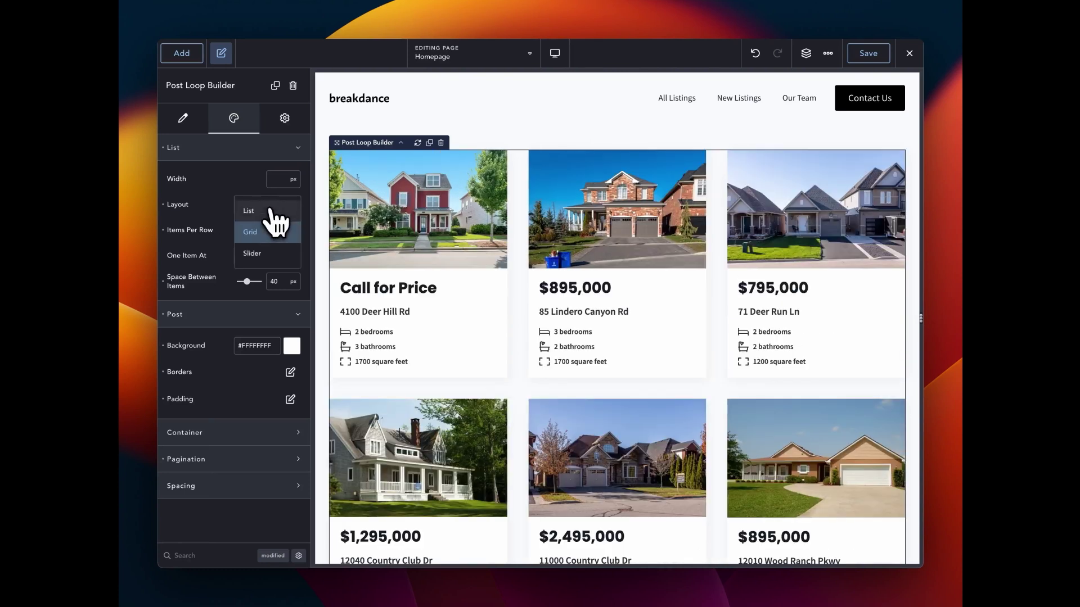
{"action": "left_click", "coordinate": [275, 252]}
{"action": "left_click", "coordinate": [600, 393]}
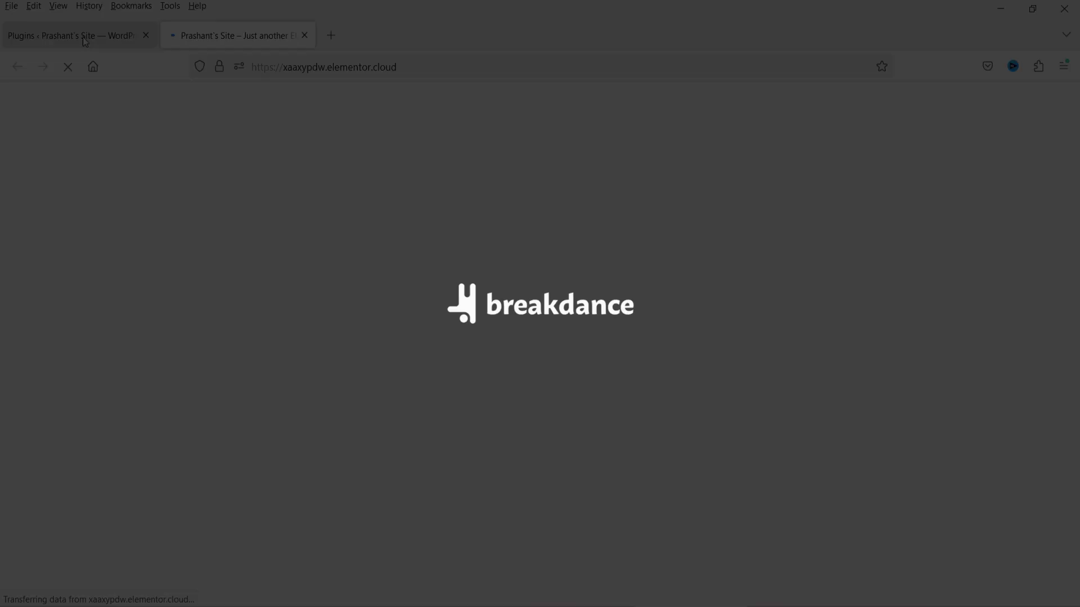
{"action": "left_click", "coordinate": [84, 41]}
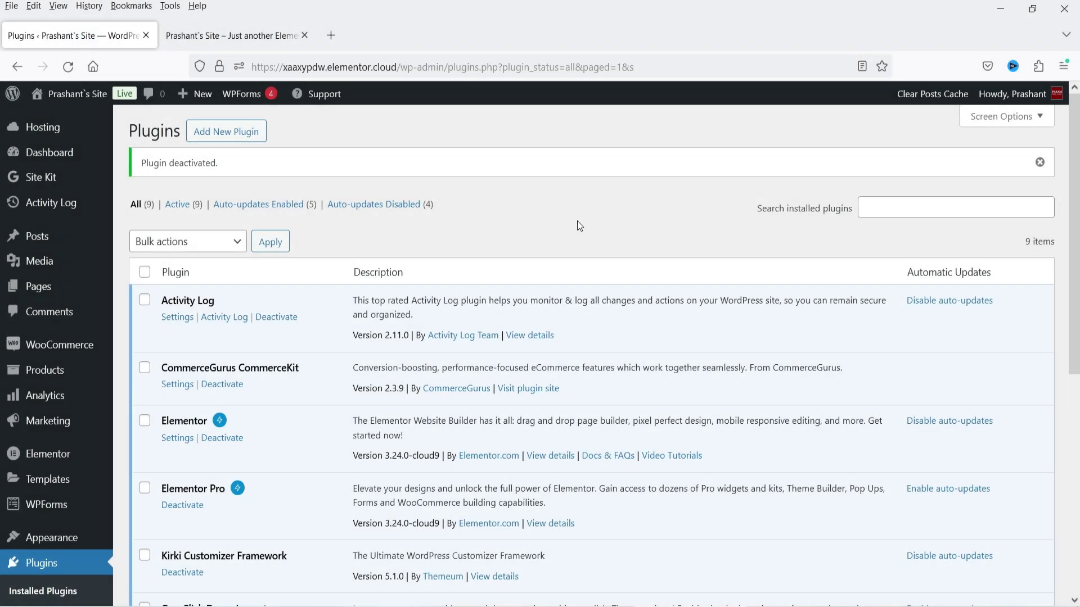
Look over the storefront homepage in the other tab.
{"action": "left_click", "coordinate": [233, 35]}
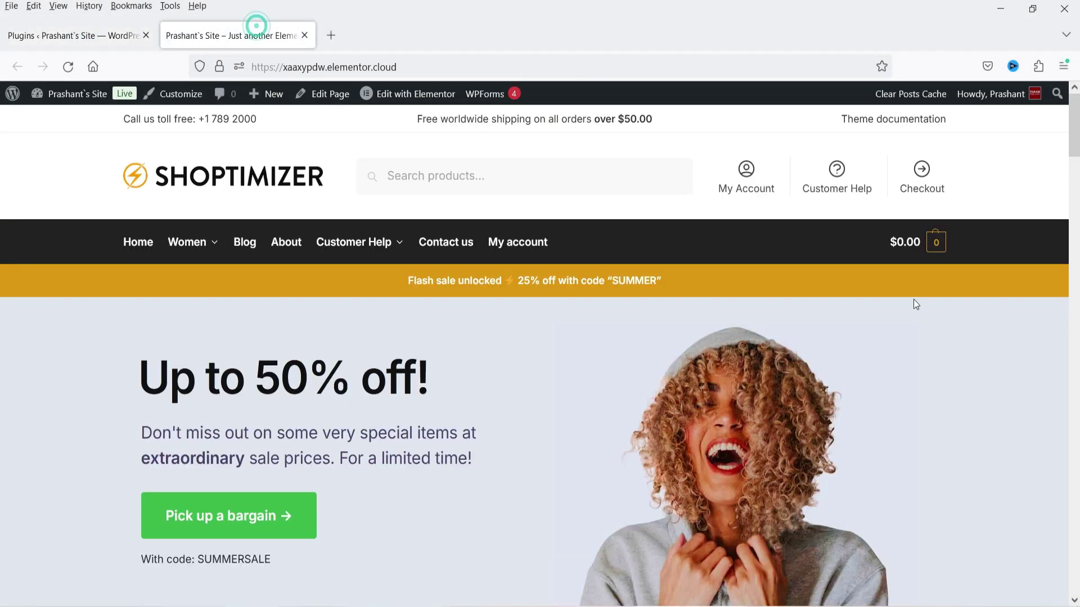
{"action": "scroll", "coordinate": [889, 306], "scroll_direction": "down", "scroll_amount": 6}
{"action": "scroll", "coordinate": [866, 308], "scroll_direction": "up", "scroll_amount": 6}
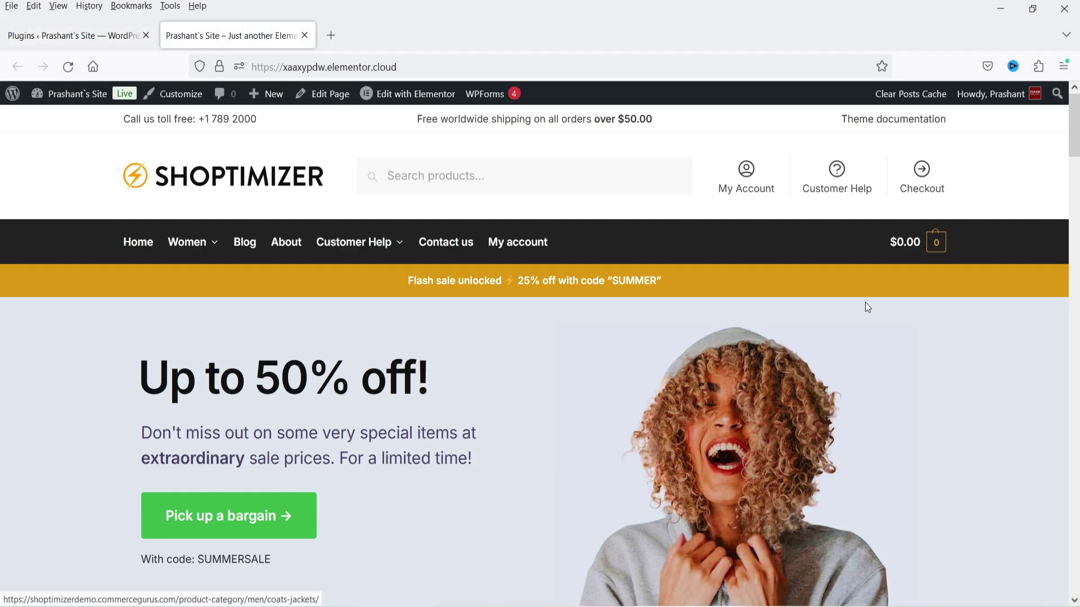
Upload the YITH Advanced Refund System zip as a new plugin, install it and activate it.
{"action": "left_click", "coordinate": [69, 35]}
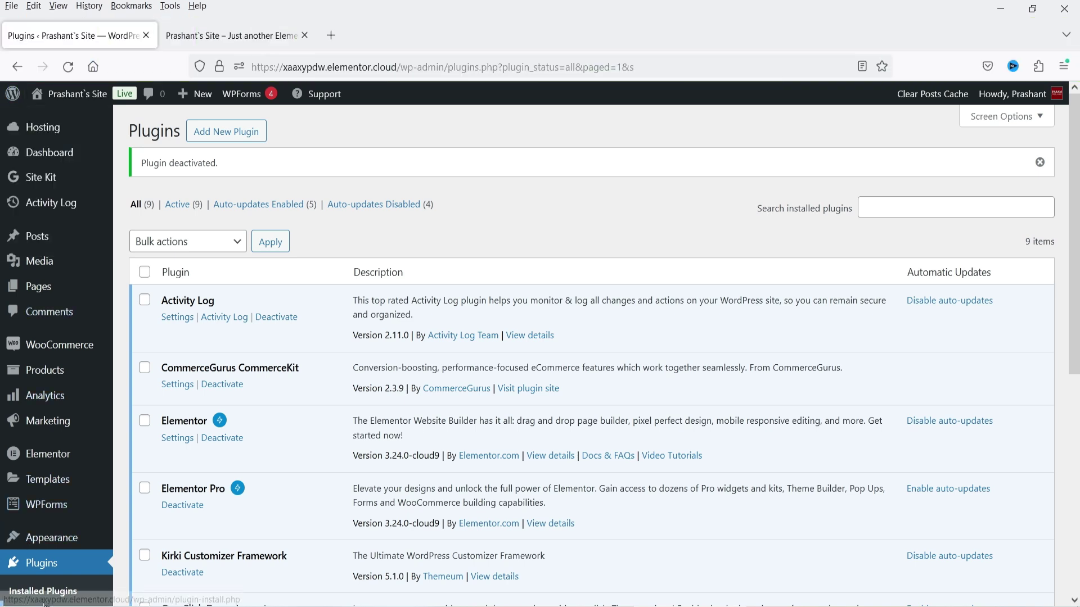
{"action": "left_click", "coordinate": [235, 131]}
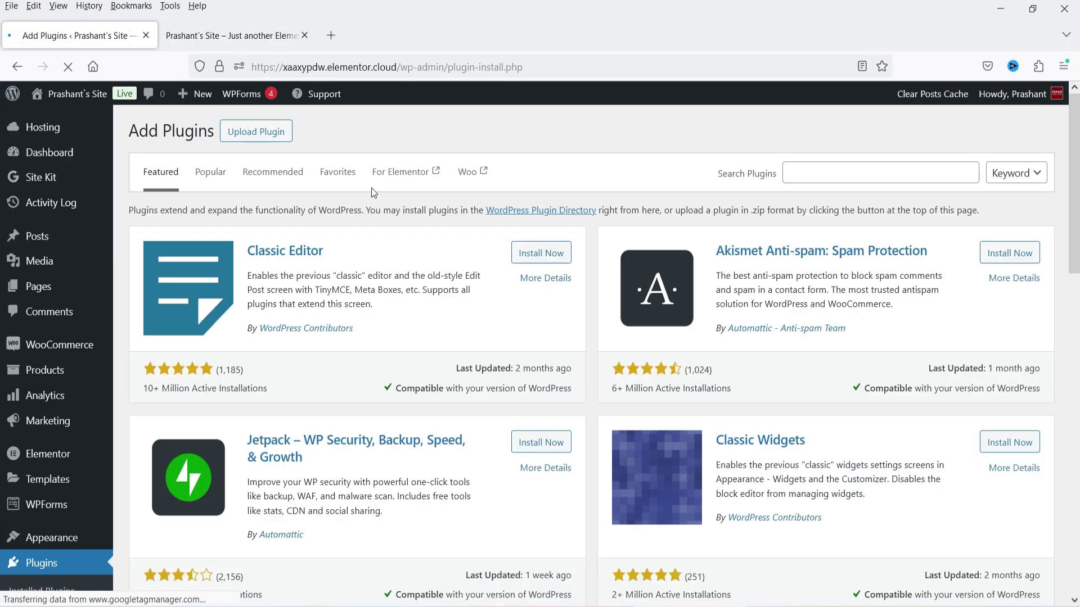
{"action": "left_click", "coordinate": [255, 132]}
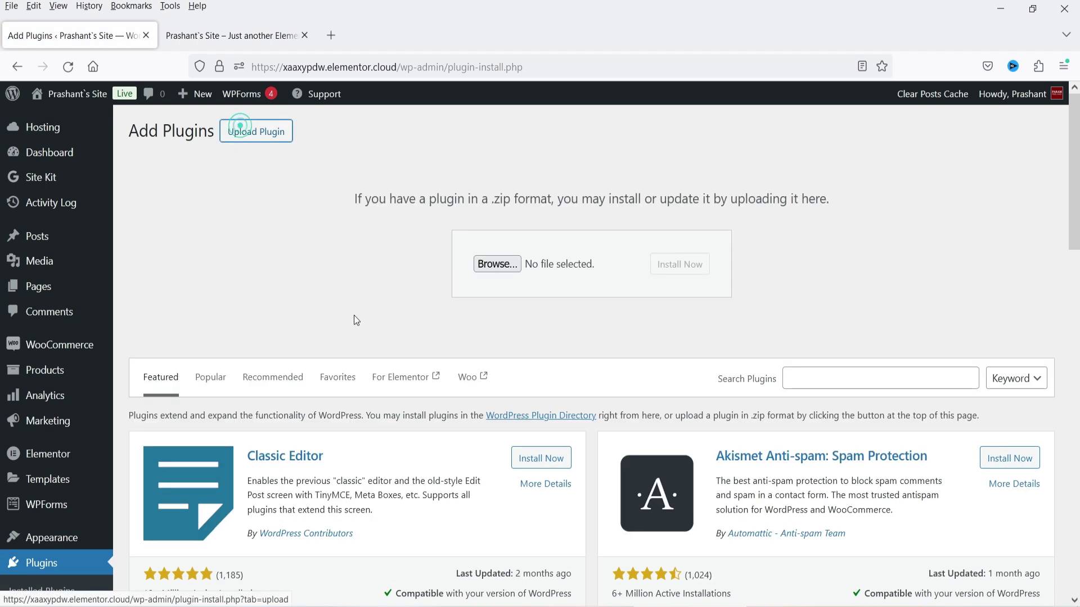
{"action": "left_click", "coordinate": [502, 264]}
{"action": "double_click", "coordinate": [314, 133]}
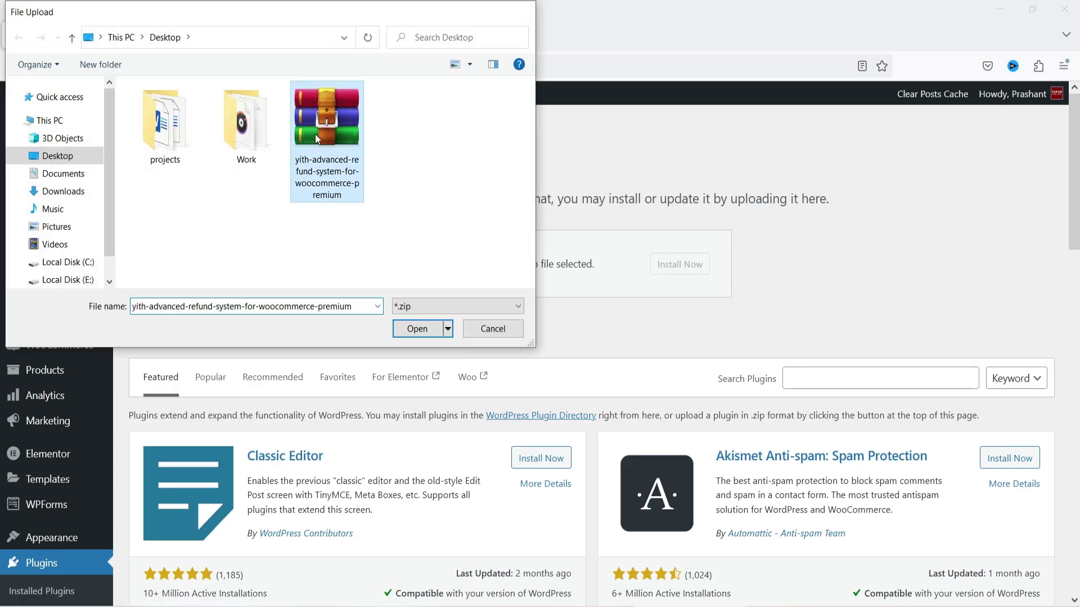
{"action": "left_click", "coordinate": [753, 271]}
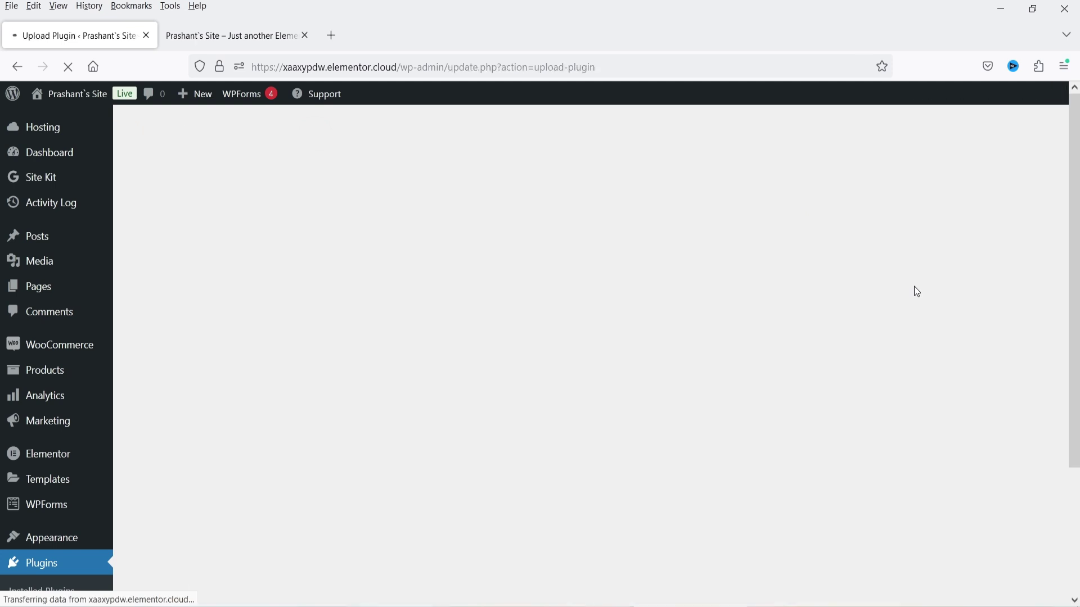
{"action": "left_click", "coordinate": [166, 260]}
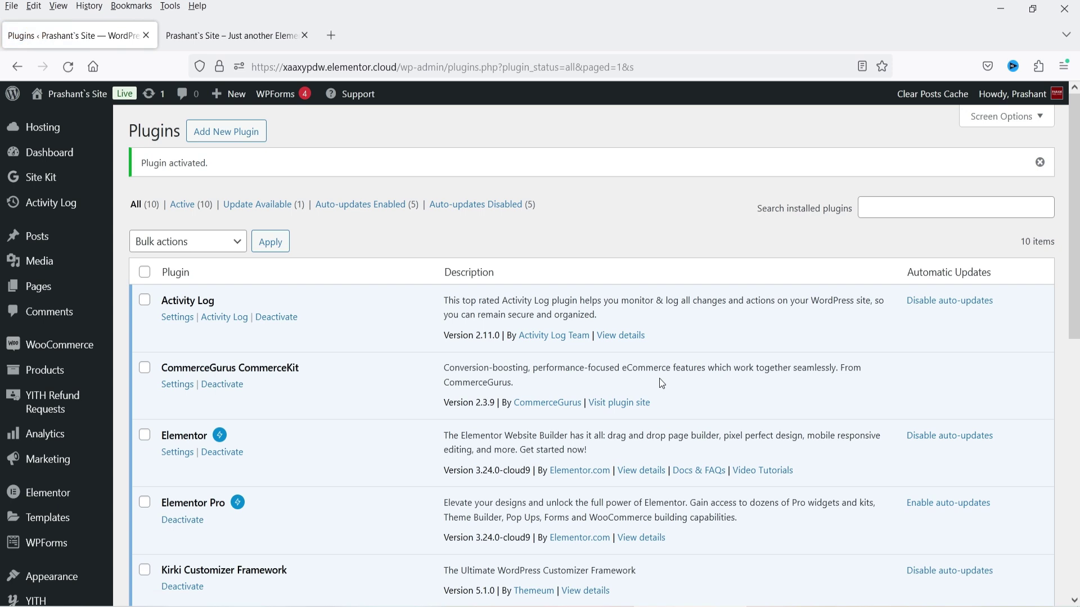
{"action": "scroll", "coordinate": [549, 243], "scroll_direction": "down", "scroll_amount": 4}
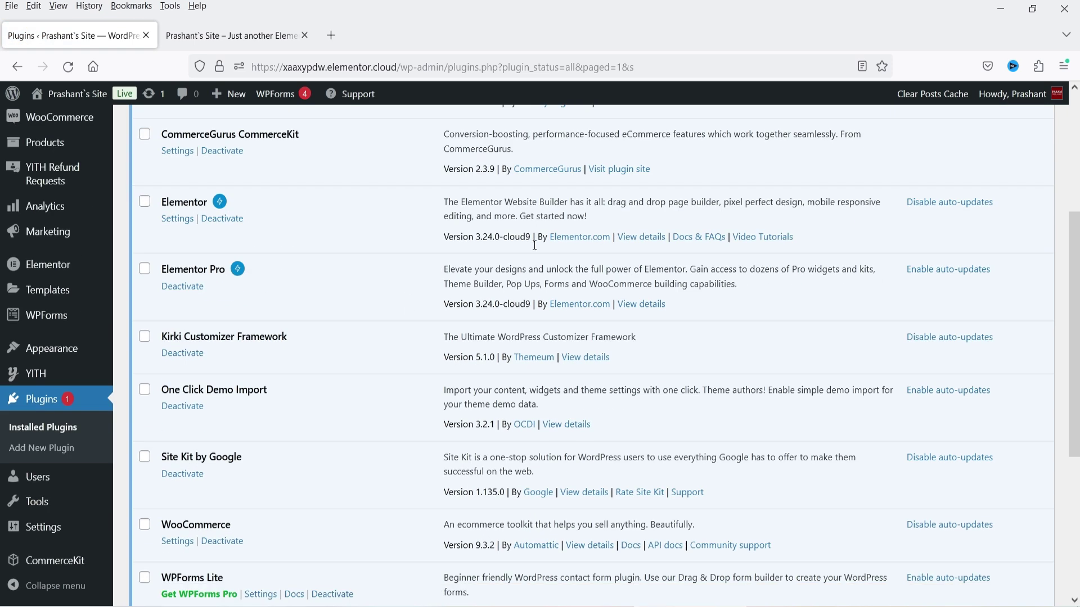
{"action": "mouse_move", "coordinate": [38, 374]}
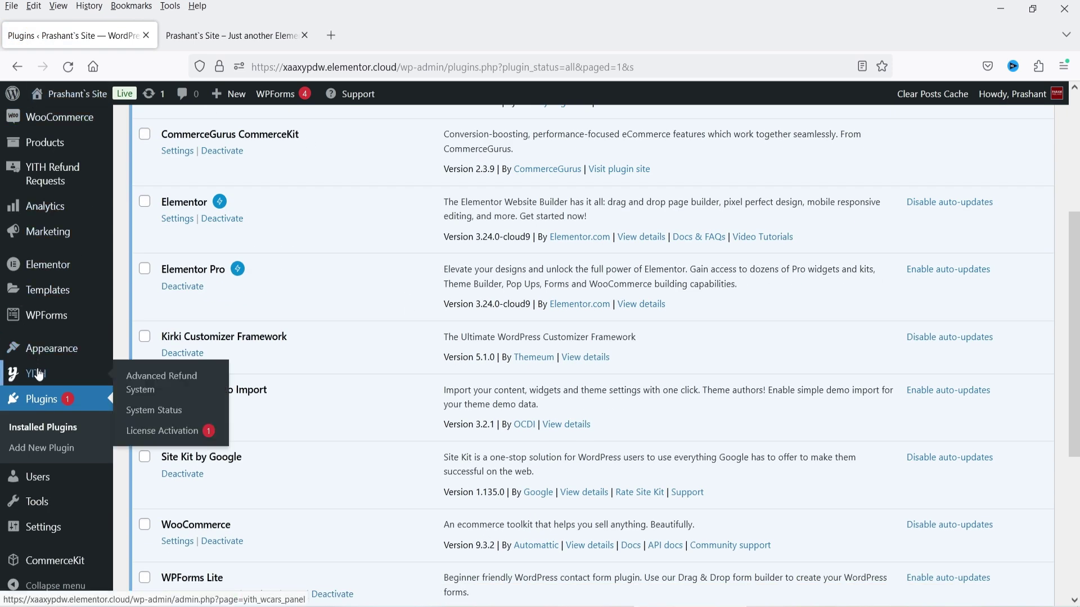
Open YITH > Advanced Refund System and review its General and Refunds settings.
{"action": "left_click", "coordinate": [137, 383]}
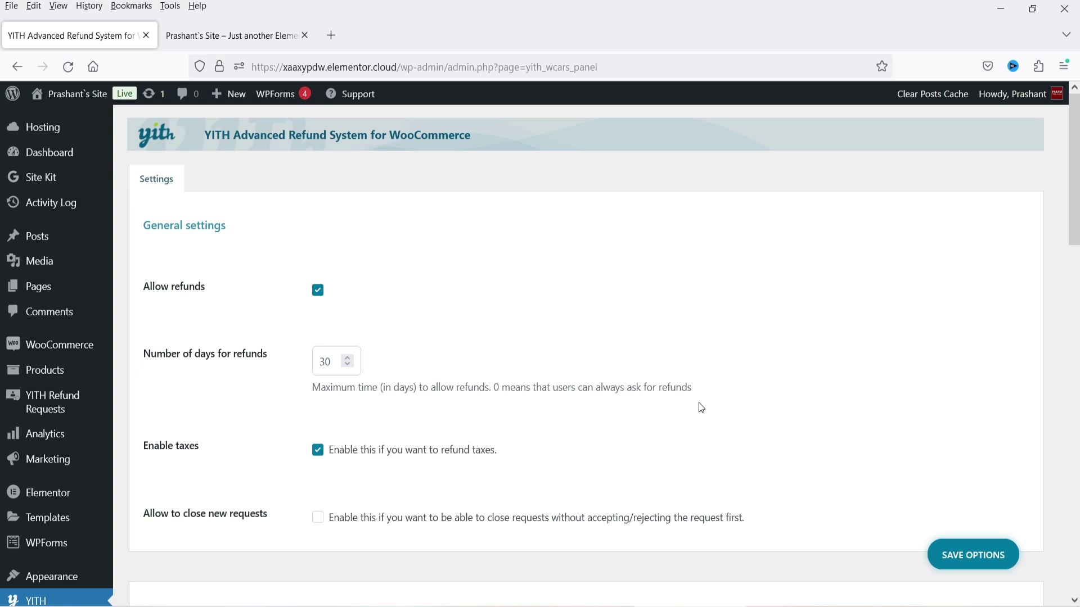
{"action": "scroll", "coordinate": [493, 386], "scroll_direction": "down", "scroll_amount": 3}
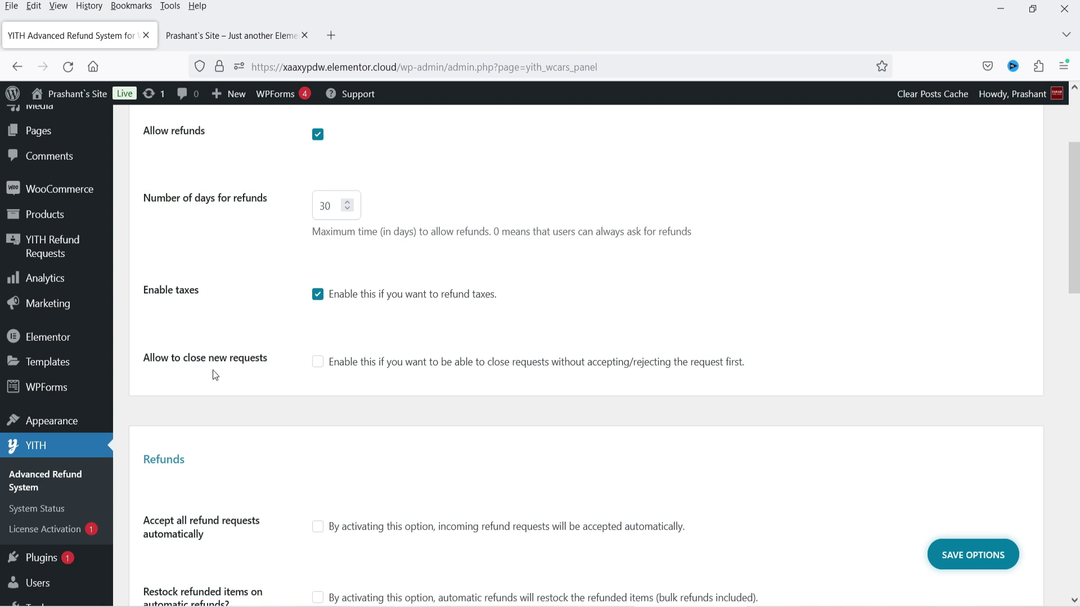
{"action": "scroll", "coordinate": [319, 383], "scroll_direction": "down", "scroll_amount": 2}
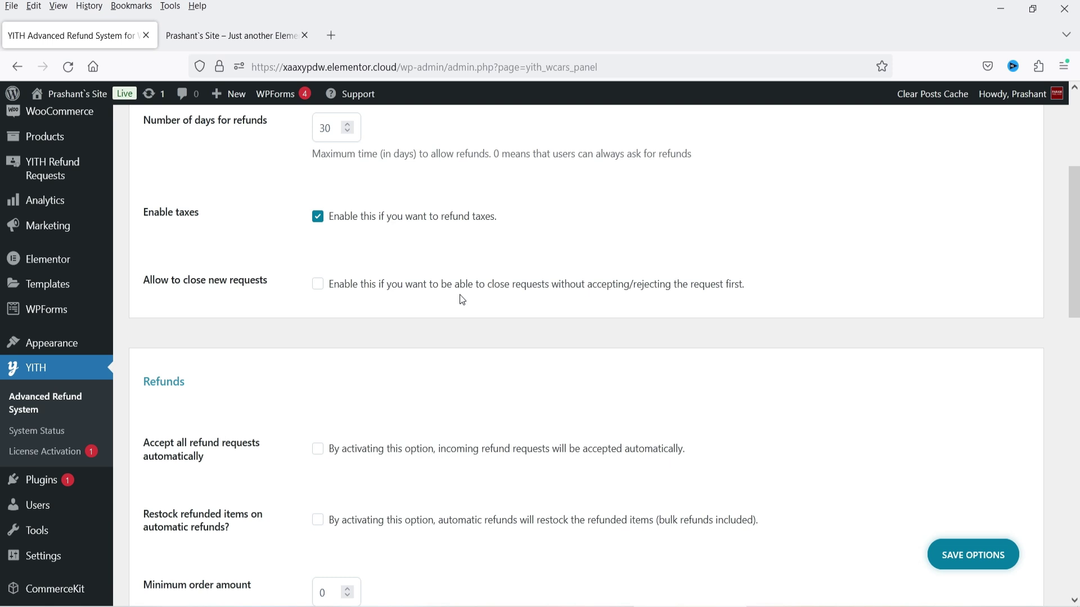
{"action": "scroll", "coordinate": [462, 299], "scroll_direction": "down", "scroll_amount": 4}
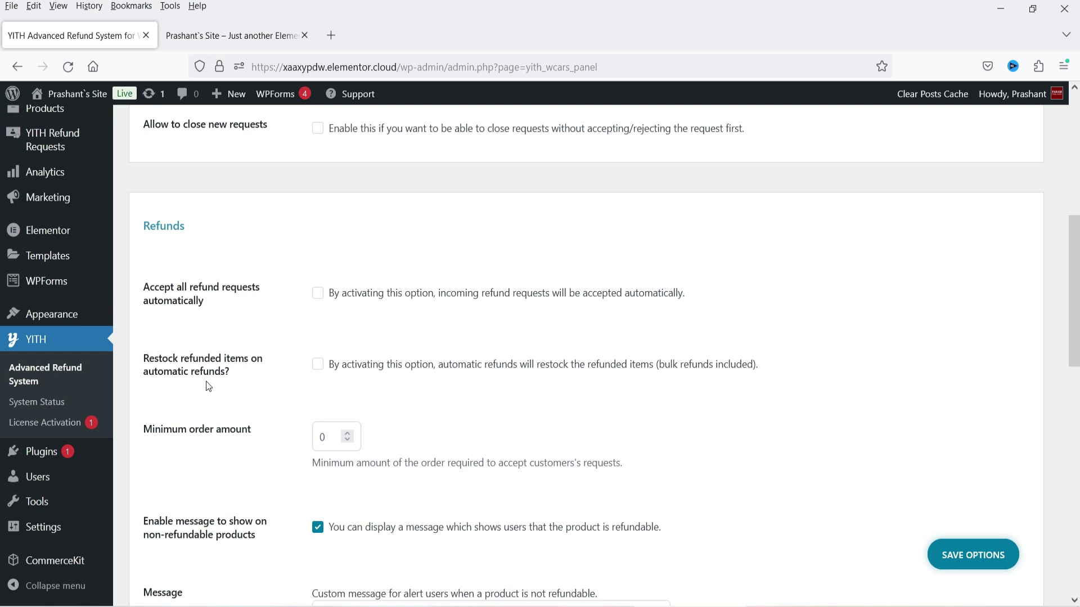
{"action": "scroll", "coordinate": [198, 385], "scroll_direction": "down", "scroll_amount": 1}
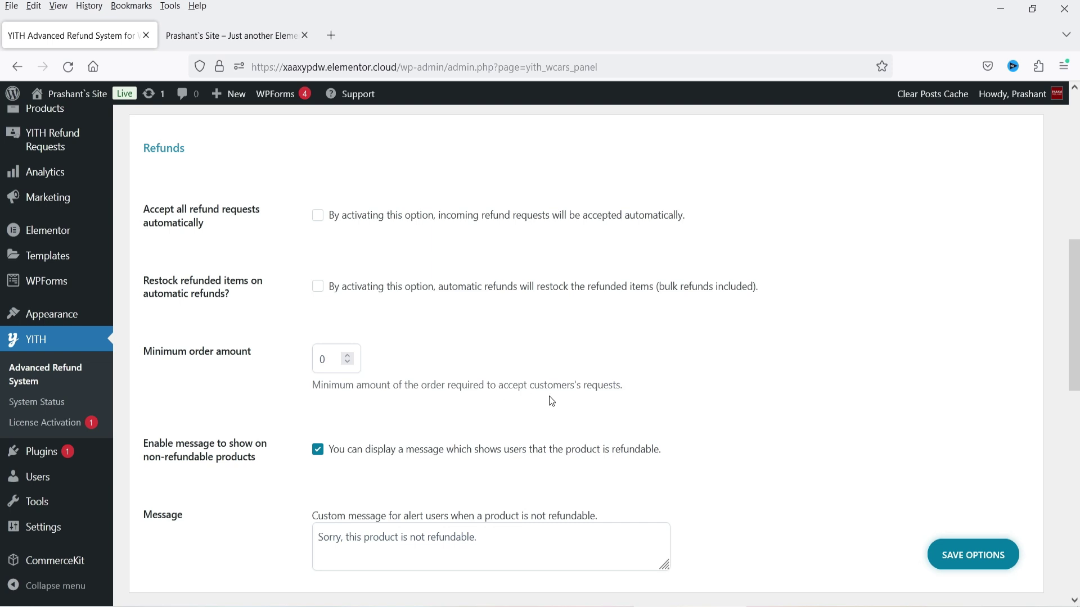
{"action": "scroll", "coordinate": [595, 314], "scroll_direction": "down", "scroll_amount": 3}
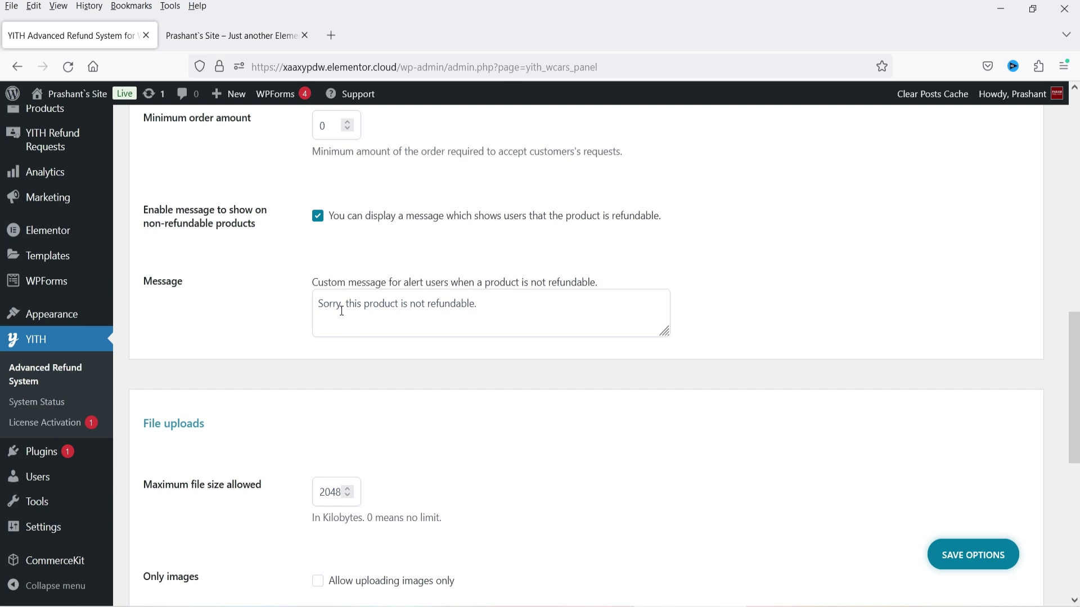
Set the coupon expiry to 30 days and save the refund system options.
{"action": "scroll", "coordinate": [353, 323], "scroll_direction": "down", "scroll_amount": 5}
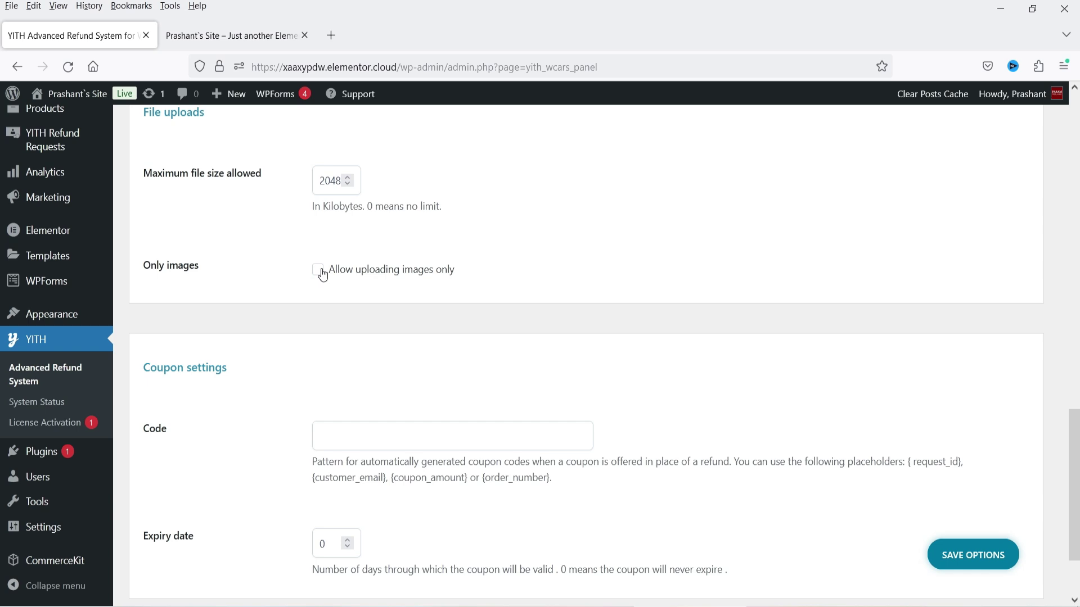
{"action": "scroll", "coordinate": [322, 274], "scroll_direction": "down", "scroll_amount": 2}
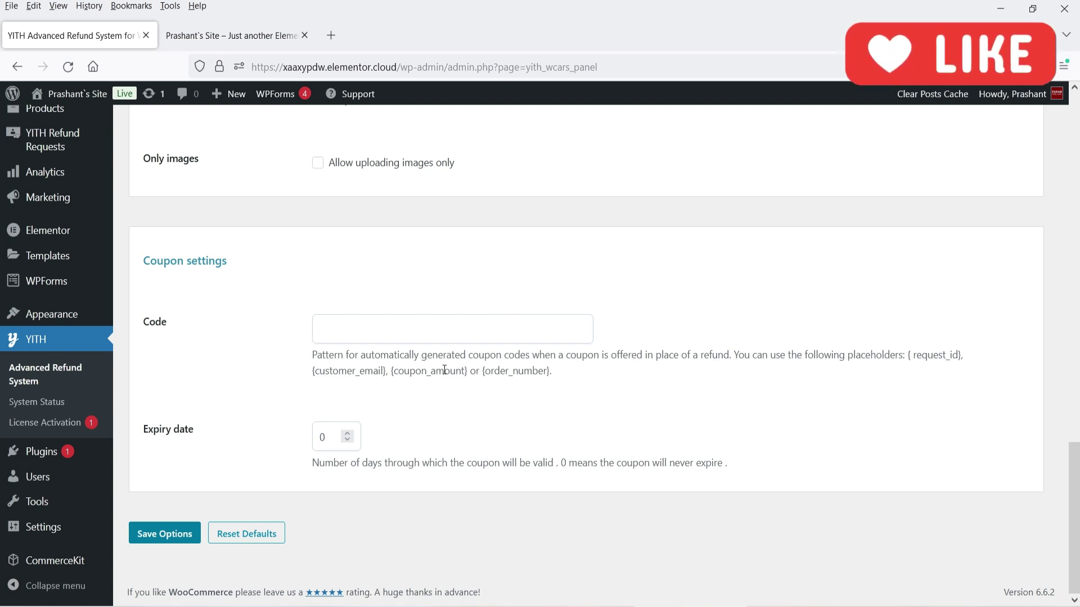
{"action": "left_click", "coordinate": [326, 440]}
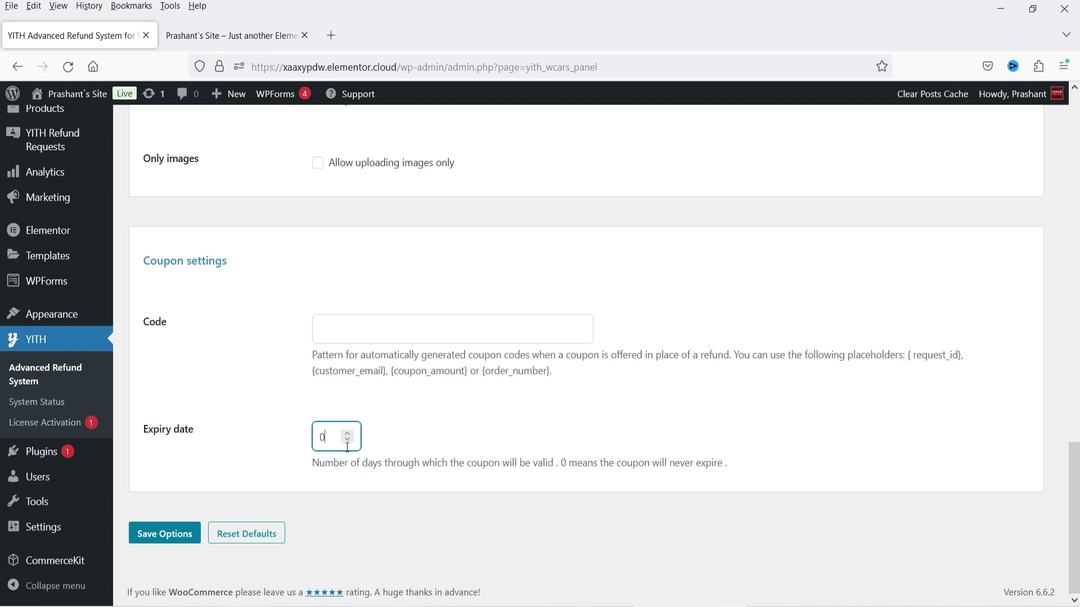
{"action": "left_click", "coordinate": [317, 437]}
{"action": "type", "text": "3"}
{"action": "left_click", "coordinate": [540, 424]}
{"action": "left_click", "coordinate": [164, 532]}
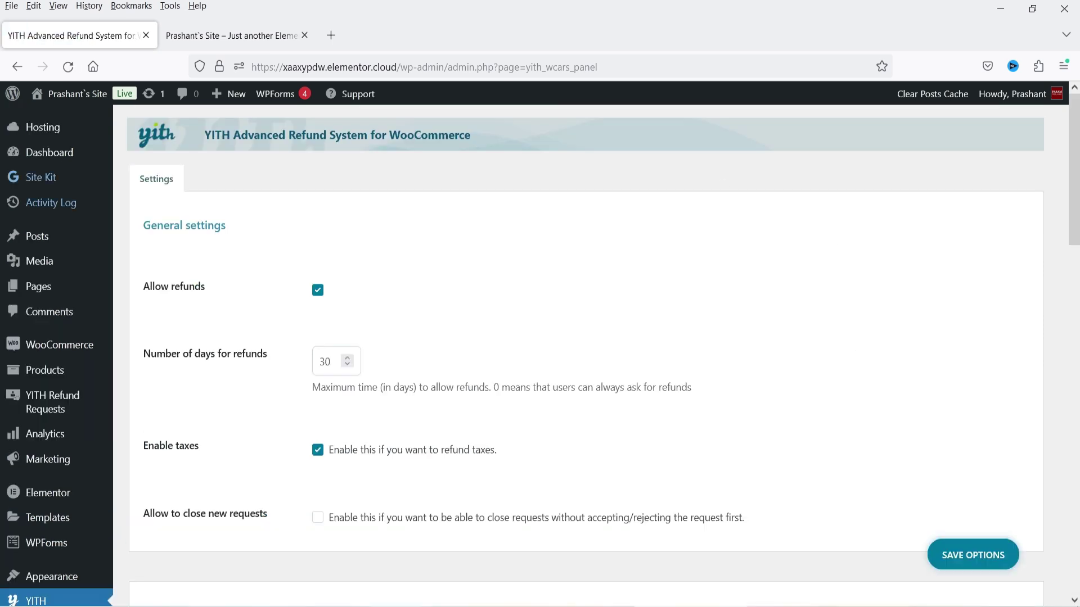
Open the All Products list in a new tab.
{"action": "mouse_move", "coordinate": [49, 371]}
{"action": "right_click", "coordinate": [154, 377]}
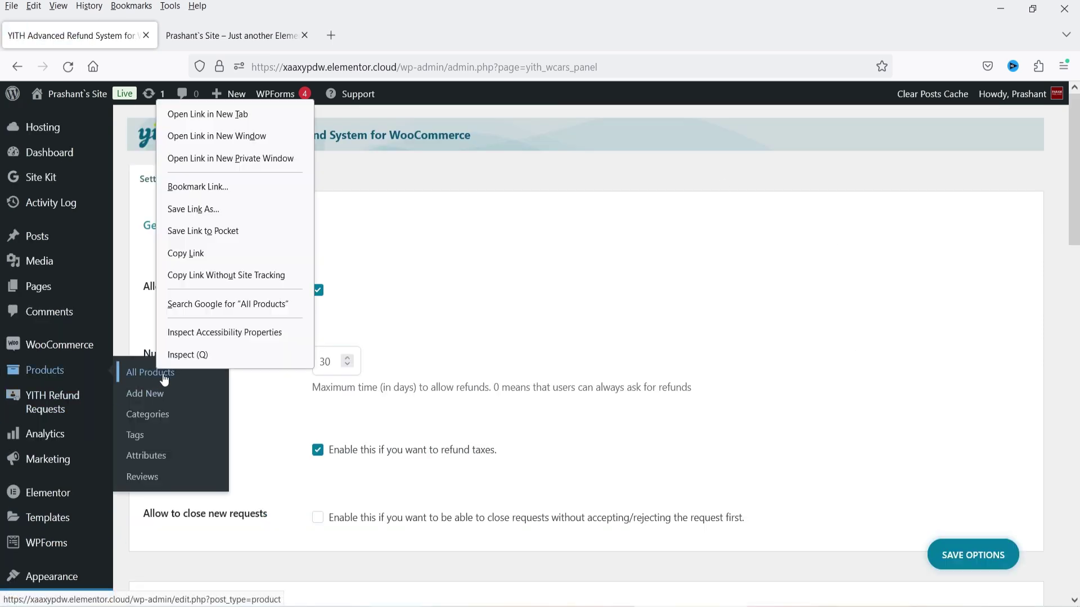
{"action": "left_click", "coordinate": [186, 110]}
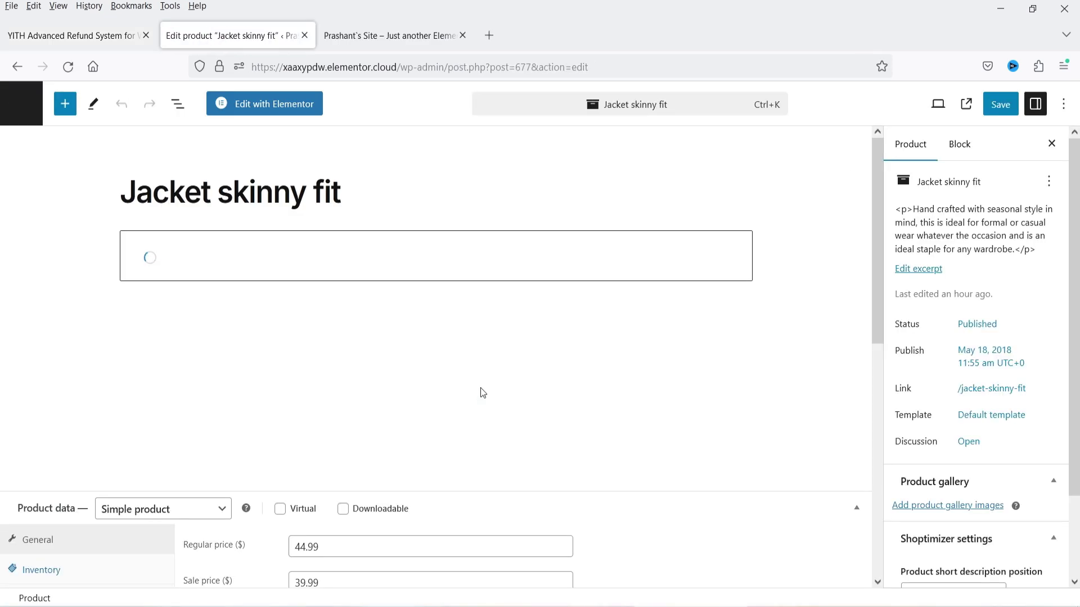
Make Jacket skinny fit non-refundable with the global message, save it, and view its page.
{"action": "left_click", "coordinate": [51, 488]}
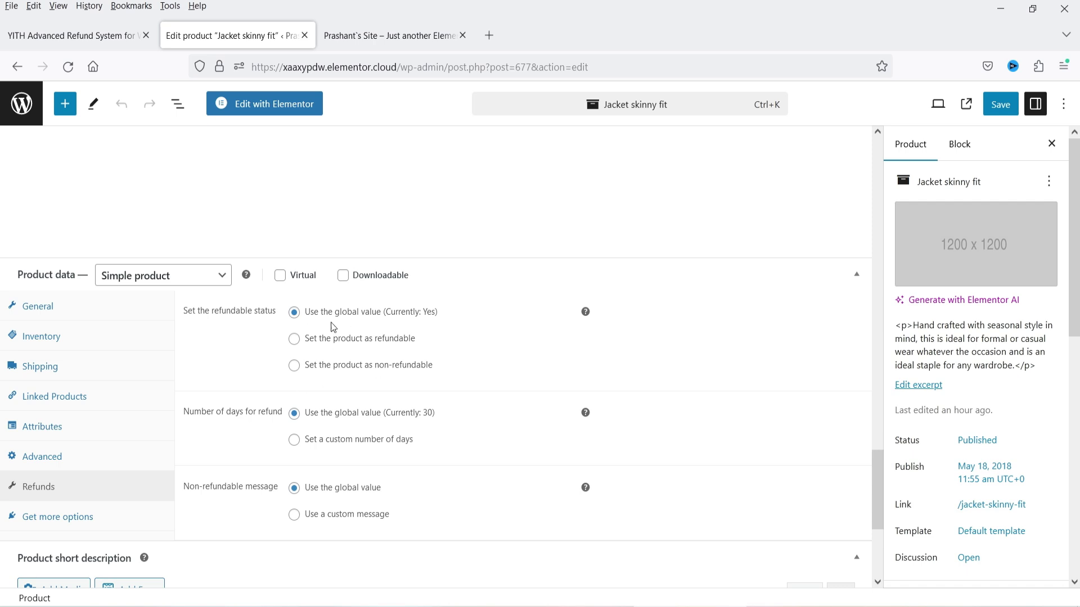
{"action": "left_click", "coordinate": [293, 366]}
{"action": "scroll", "coordinate": [470, 417], "scroll_direction": "up", "scroll_amount": 15}
{"action": "scroll", "coordinate": [558, 352], "scroll_direction": "up", "scroll_amount": 10}
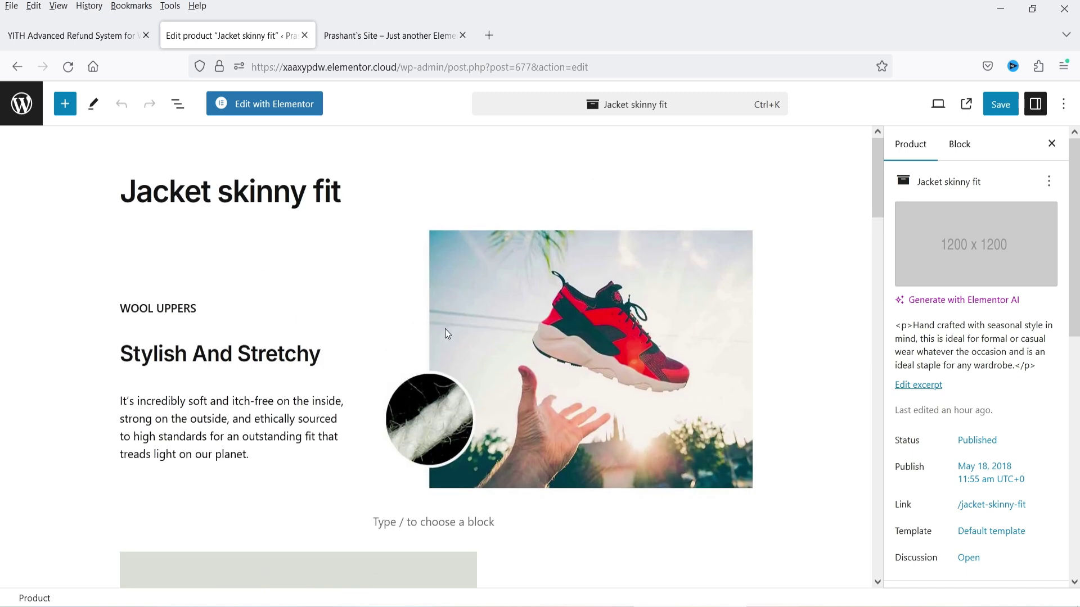
{"action": "scroll", "coordinate": [451, 341], "scroll_direction": "down", "scroll_amount": 15}
{"action": "scroll", "coordinate": [456, 366], "scroll_direction": "down", "scroll_amount": 10}
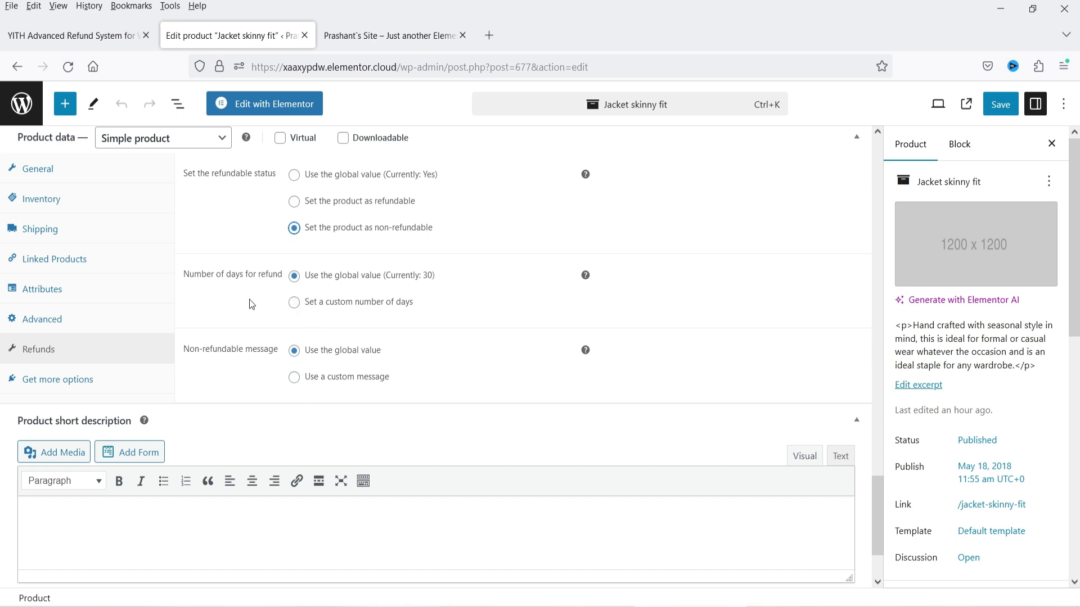
{"action": "left_click", "coordinate": [294, 377]}
{"action": "left_click", "coordinate": [293, 350]}
{"action": "left_click", "coordinate": [1001, 104]}
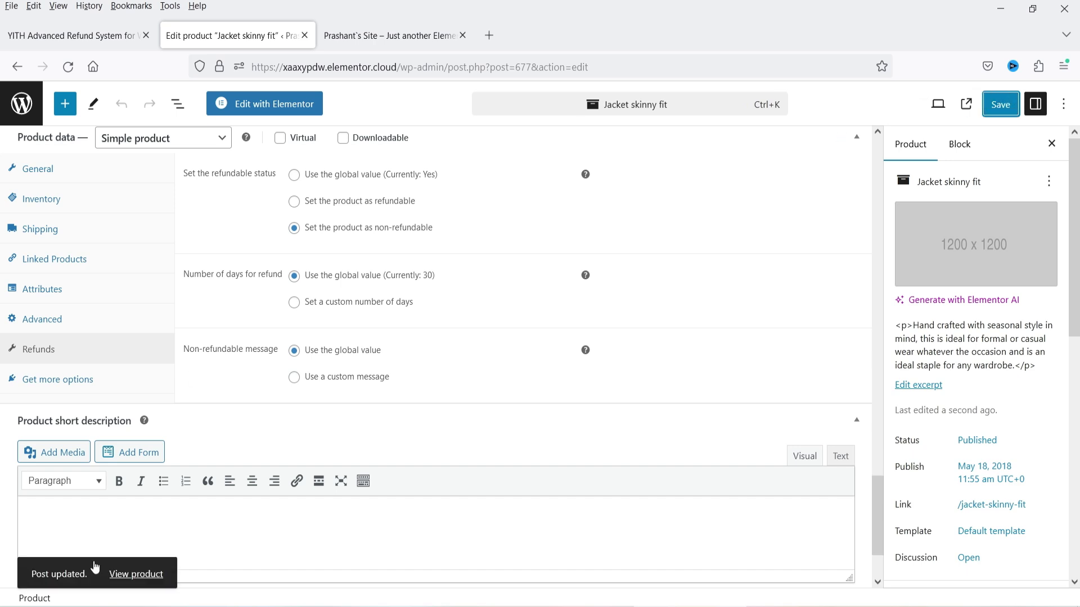
{"action": "left_click", "coordinate": [129, 570]}
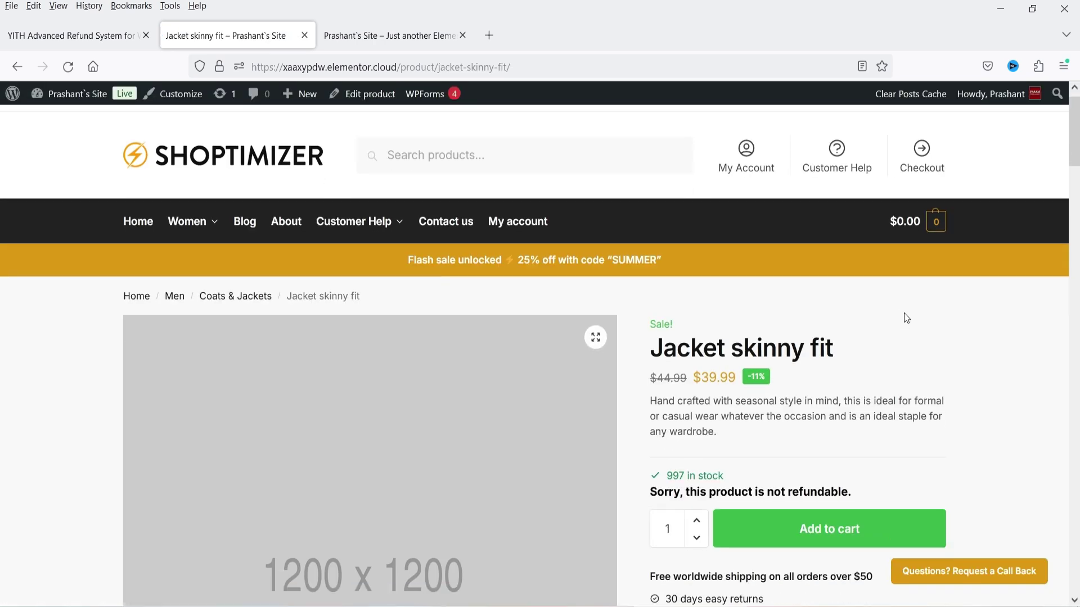
Highlight the jacket's 'not refundable' notice on the product page.
{"action": "scroll", "coordinate": [903, 312], "scroll_direction": "down", "scroll_amount": 3}
{"action": "left_click_drag", "start_coordinate": [653, 359], "coordinate": [855, 359]}
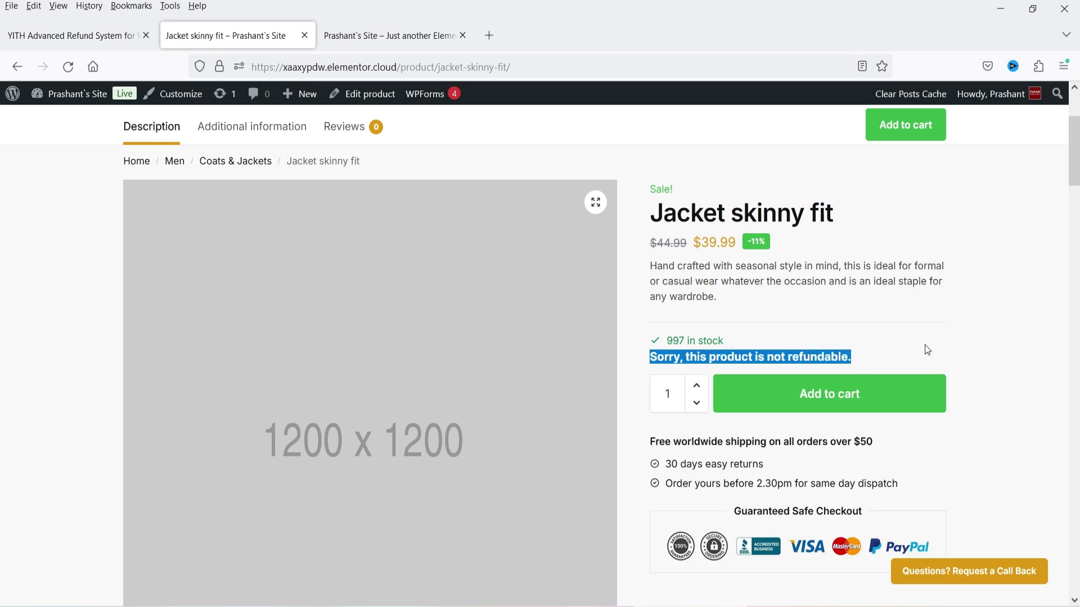
{"action": "scroll", "coordinate": [927, 349], "scroll_direction": "up", "scroll_amount": 3}
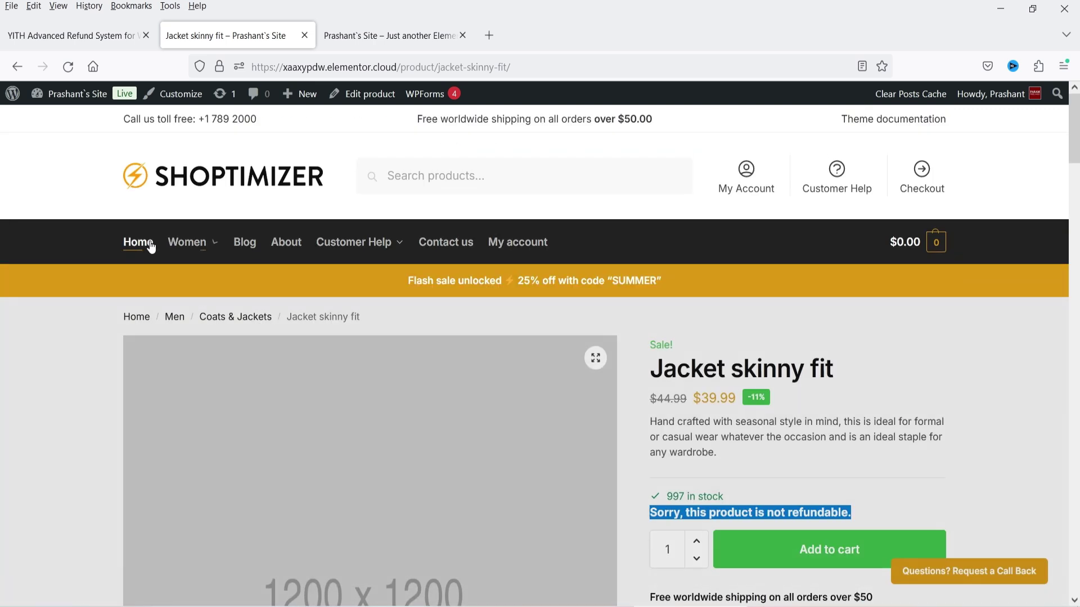
Go to the home page and open the Wrist Watch product page.
{"action": "left_click", "coordinate": [148, 242]}
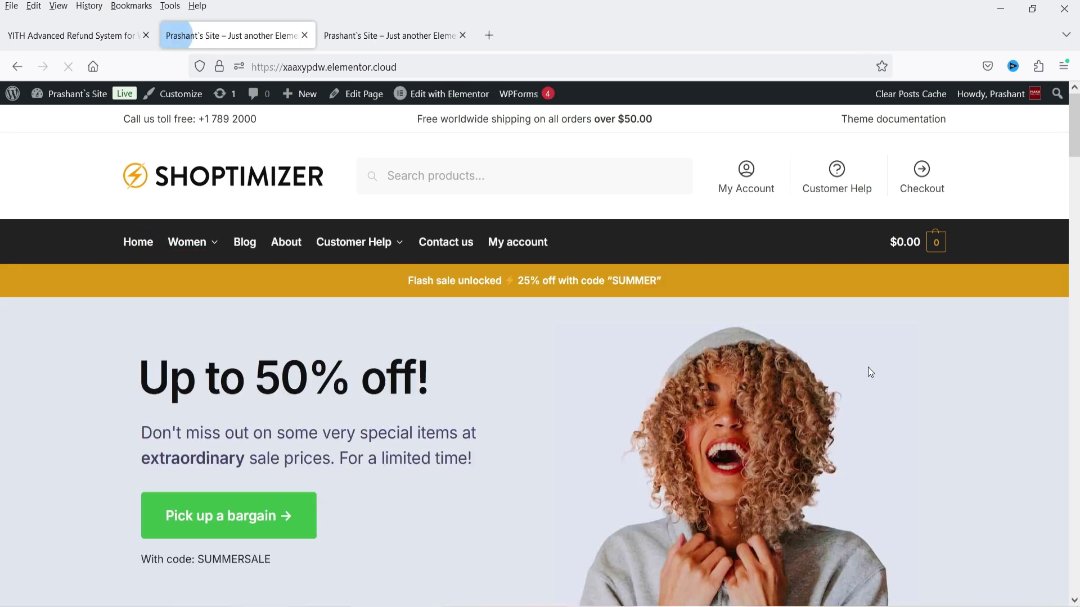
{"action": "scroll", "coordinate": [138, 427], "scroll_direction": "down", "scroll_amount": 8}
{"action": "left_click", "coordinate": [139, 428]}
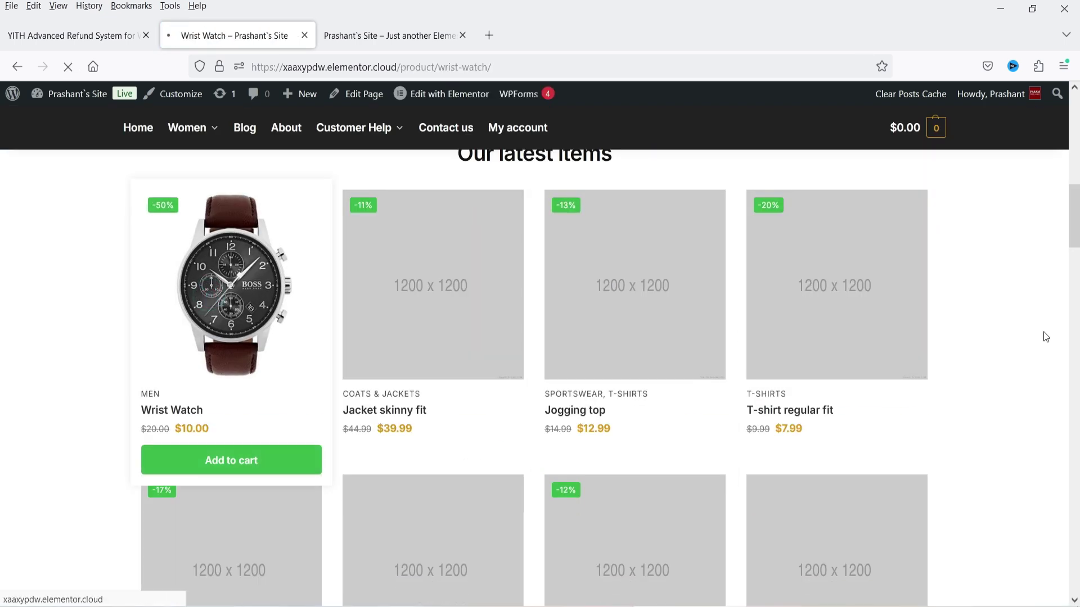
{"action": "scroll", "coordinate": [1026, 336], "scroll_direction": "down", "scroll_amount": 3}
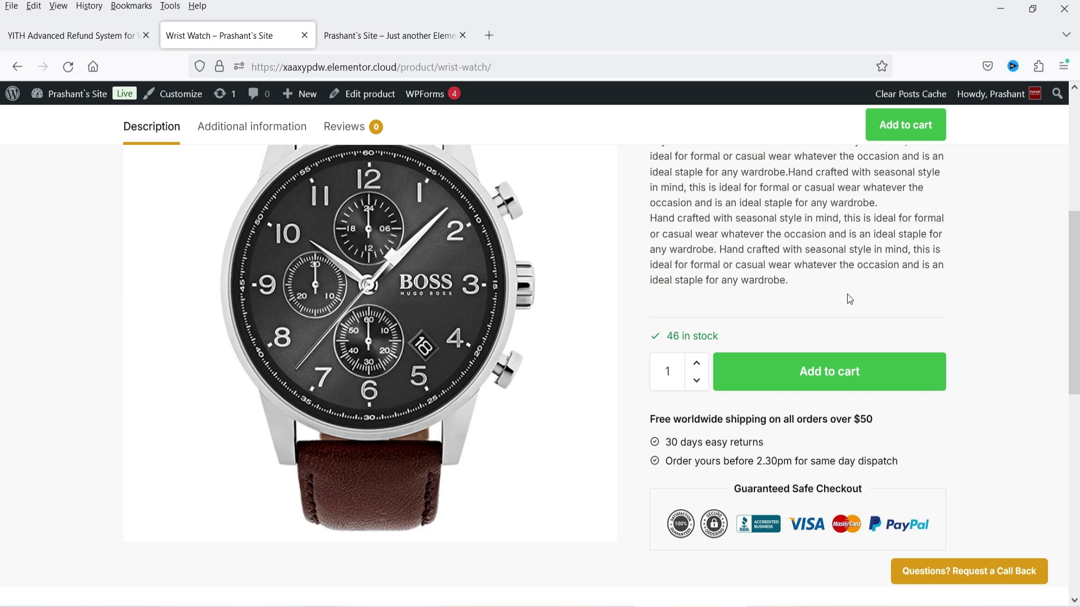
{"action": "scroll", "coordinate": [848, 298], "scroll_direction": "up", "scroll_amount": 5}
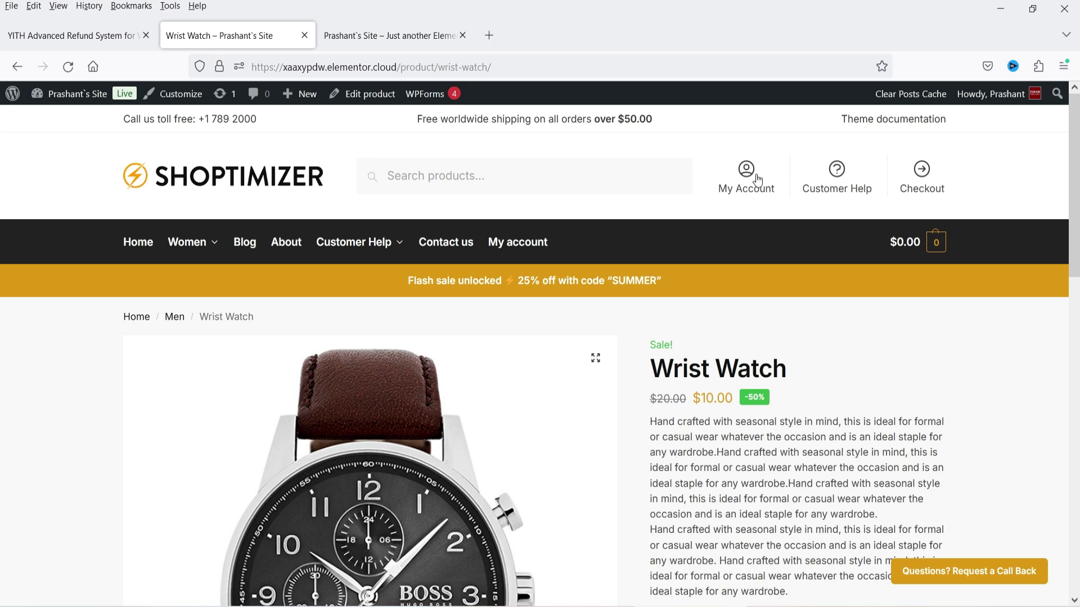
In the other browser, add the Wrist Watch to the cart.
{"action": "key", "text": "alt+Tab"}
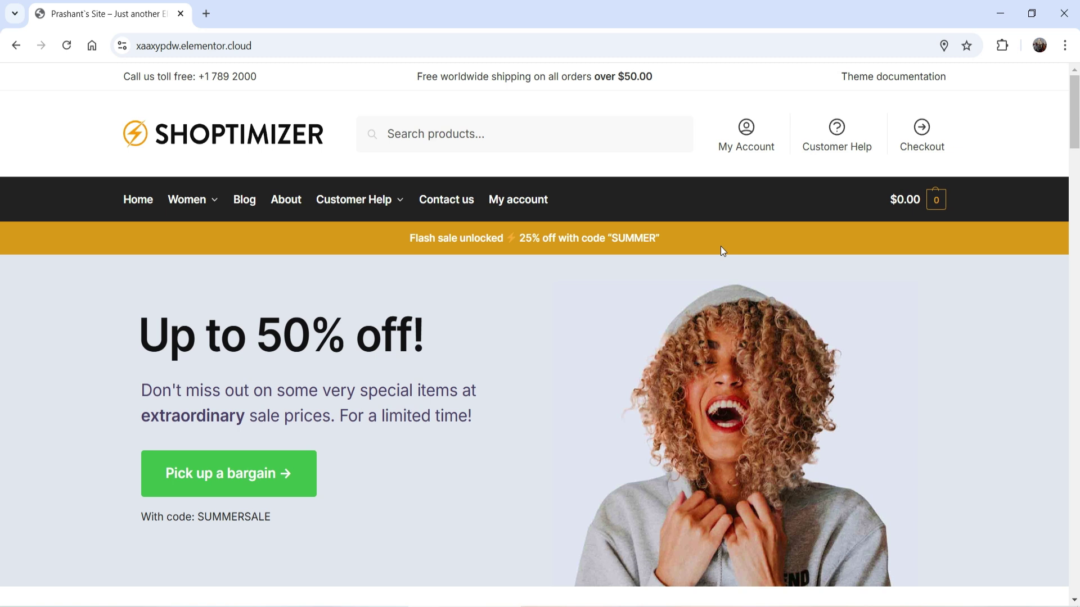
{"action": "mouse_move", "coordinate": [186, 200]}
{"action": "scroll", "coordinate": [734, 285], "scroll_direction": "down", "scroll_amount": 2}
{"action": "scroll", "coordinate": [734, 286], "scroll_direction": "down", "scroll_amount": 3}
{"action": "scroll", "coordinate": [22, 407], "scroll_direction": "down", "scroll_amount": 3}
{"action": "mouse_move", "coordinate": [229, 453]}
{"action": "left_click", "coordinate": [221, 534]}
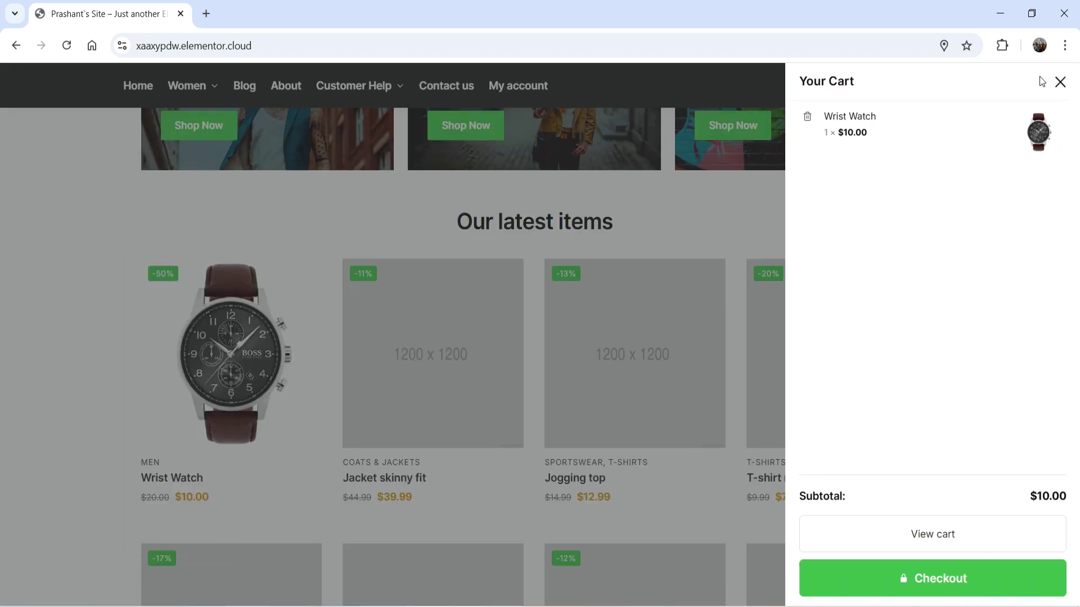
{"action": "left_click", "coordinate": [1060, 82]}
Add Jacket skinny fit and Jogging top to the cart and proceed to checkout.
{"action": "mouse_move", "coordinate": [399, 450]}
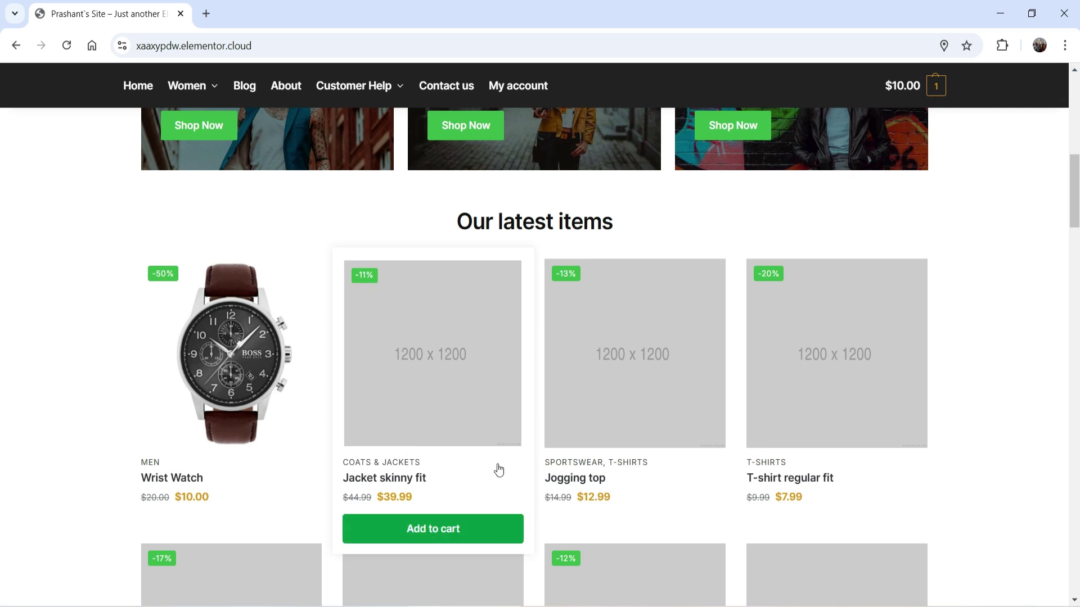
{"action": "scroll", "coordinate": [495, 469], "scroll_direction": "down", "scroll_amount": 2}
{"action": "left_click", "coordinate": [434, 390]}
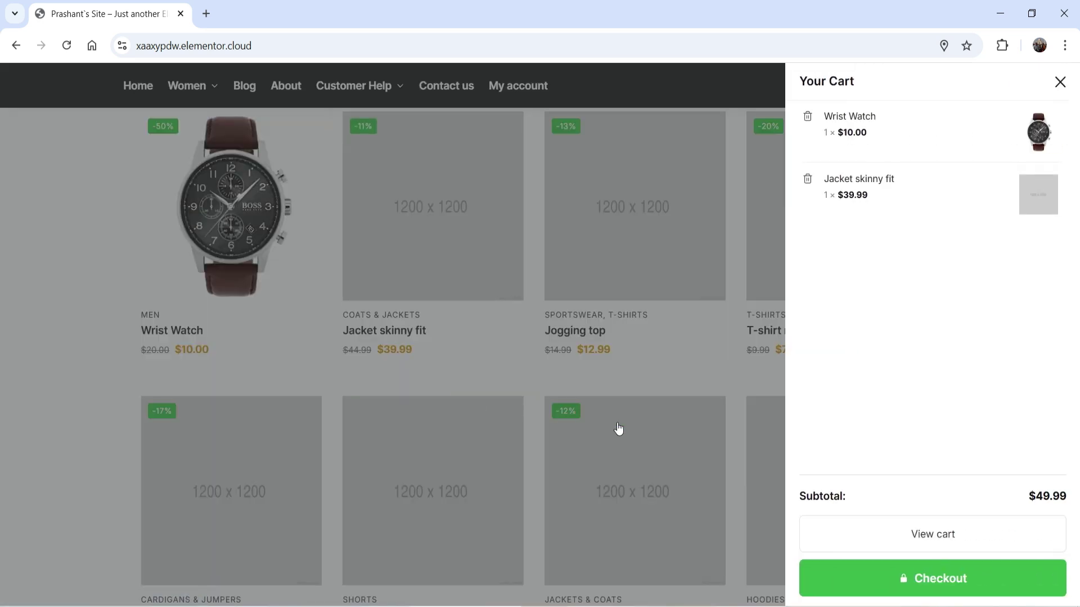
{"action": "left_click", "coordinate": [1059, 83]}
{"action": "left_click", "coordinate": [633, 384]}
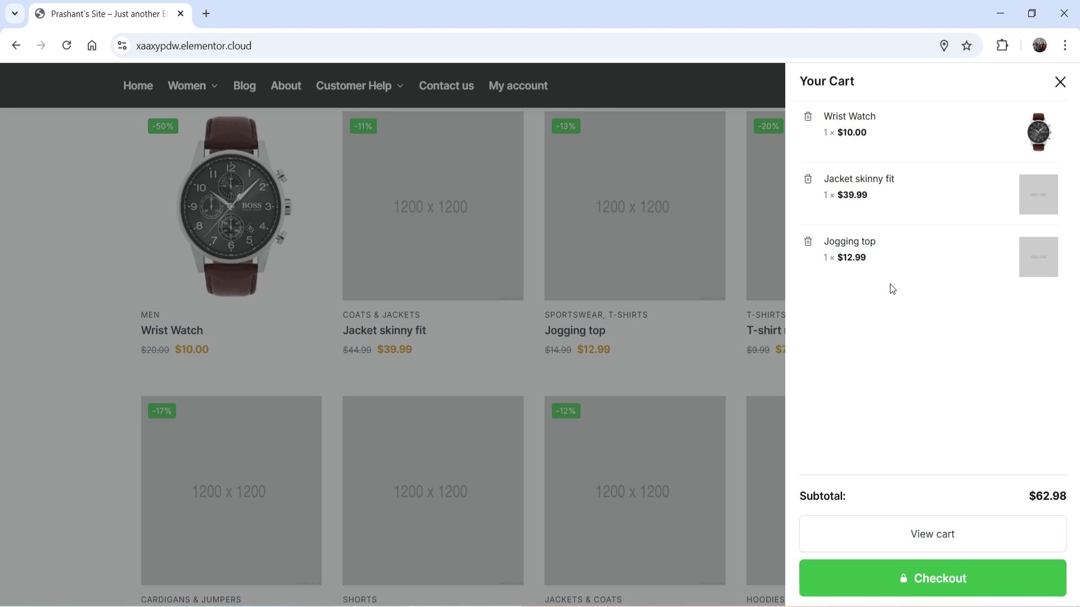
{"action": "left_click", "coordinate": [957, 586]}
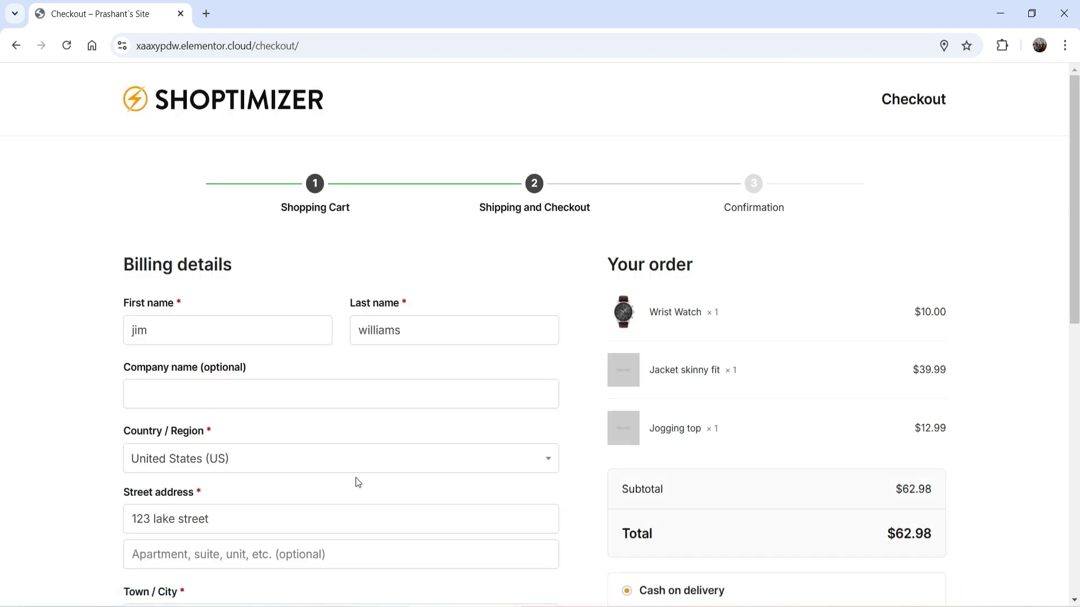
Review the checkout form and place the $62.98 cash-on-delivery order.
{"action": "scroll", "coordinate": [197, 395], "scroll_direction": "down", "scroll_amount": 4}
{"action": "scroll", "coordinate": [157, 368], "scroll_direction": "up", "scroll_amount": 4}
{"action": "scroll", "coordinate": [777, 327], "scroll_direction": "down", "scroll_amount": 5}
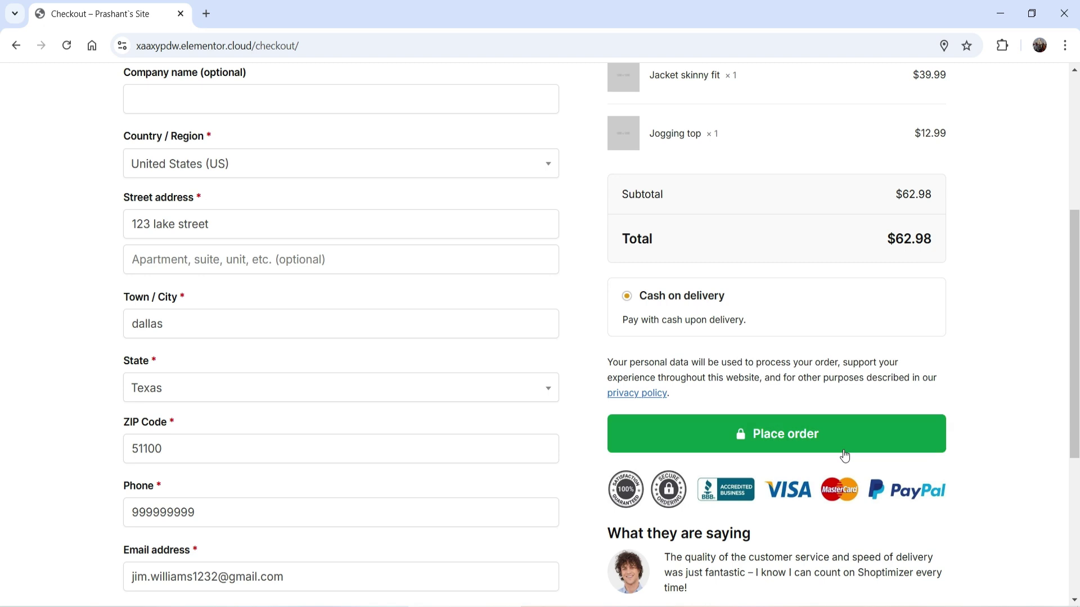
{"action": "left_click", "coordinate": [804, 438]}
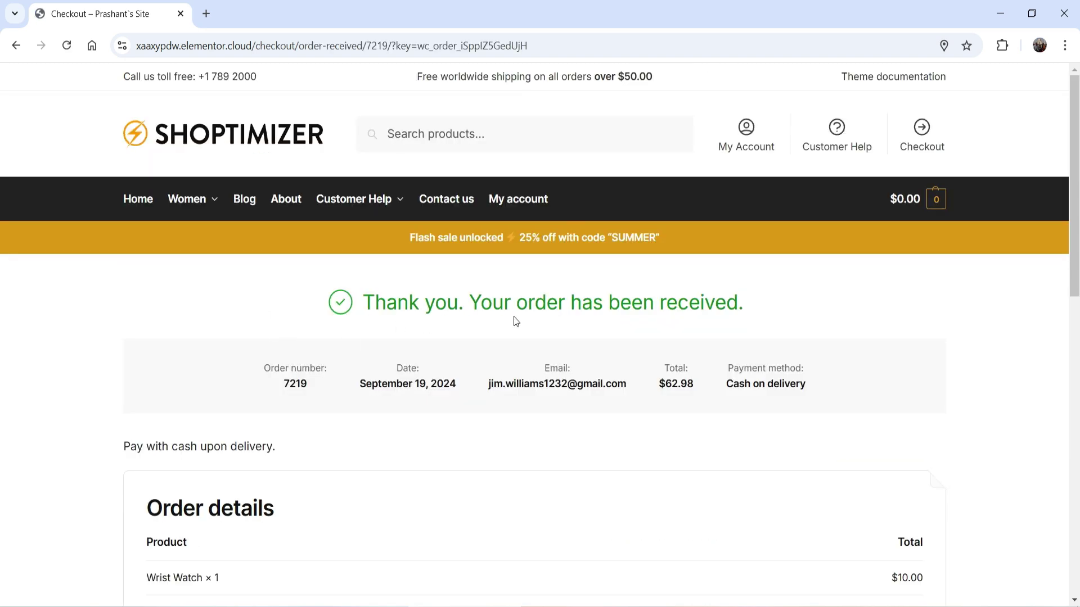
Open order #7219 under My account > Orders and check its Ask for a refund availability.
{"action": "left_click", "coordinate": [511, 207]}
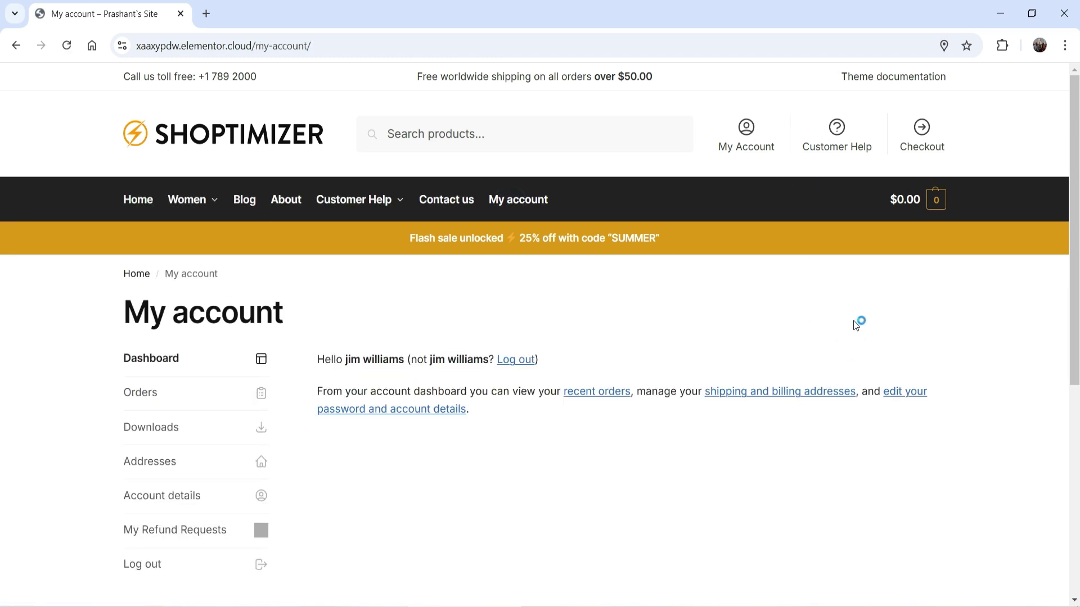
{"action": "left_click", "coordinate": [146, 399]}
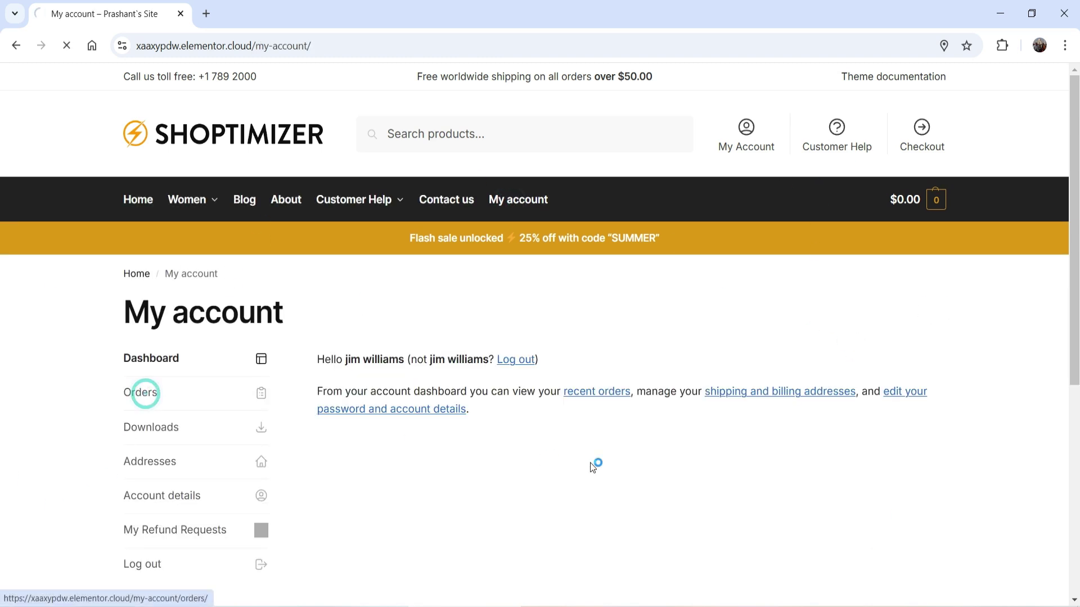
{"action": "left_click", "coordinate": [924, 403]}
{"action": "scroll", "coordinate": [714, 320], "scroll_direction": "down", "scroll_amount": 4}
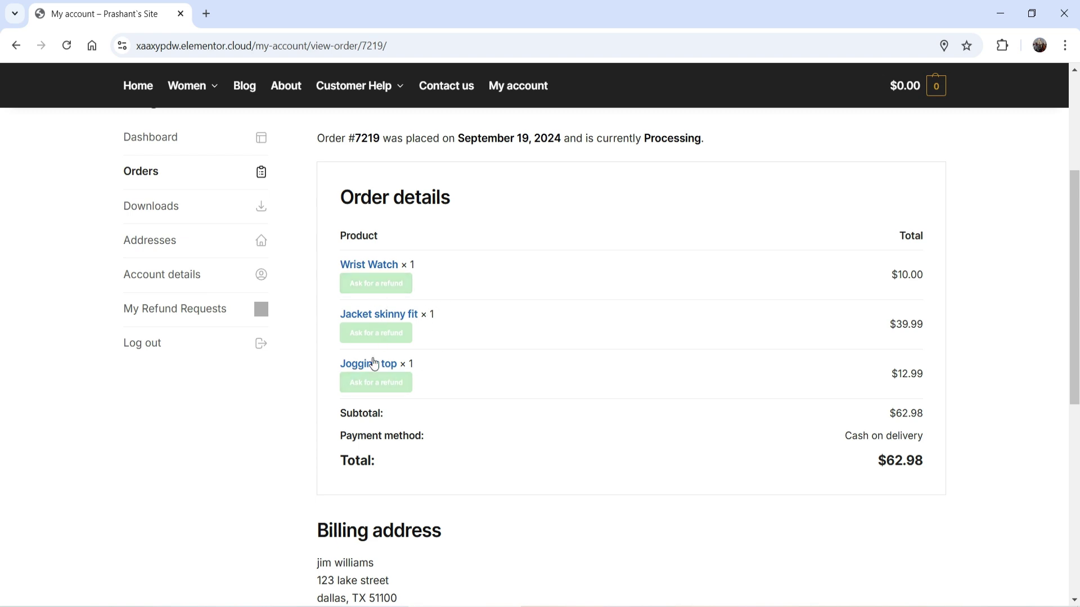
{"action": "mouse_move", "coordinate": [383, 382]}
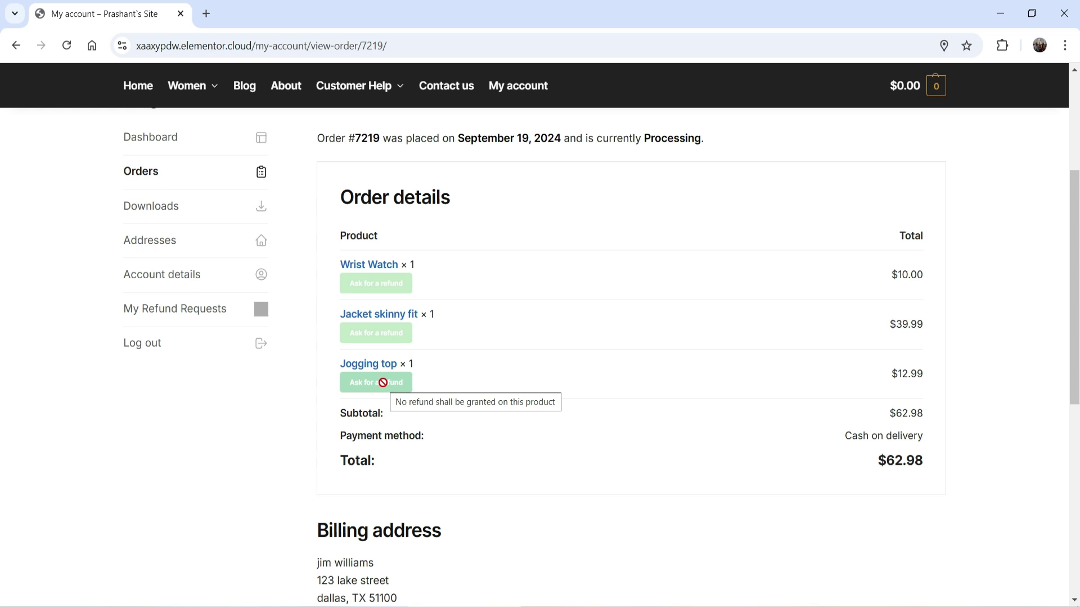
{"action": "scroll", "coordinate": [591, 285], "scroll_direction": "up", "scroll_amount": 2}
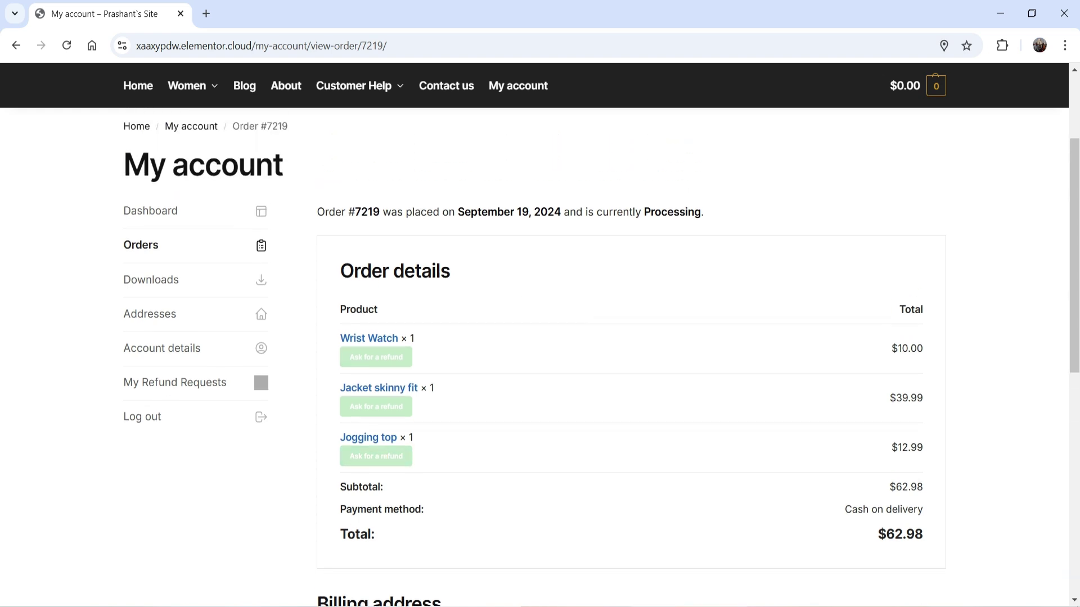
{"action": "left_click", "coordinate": [708, 573]}
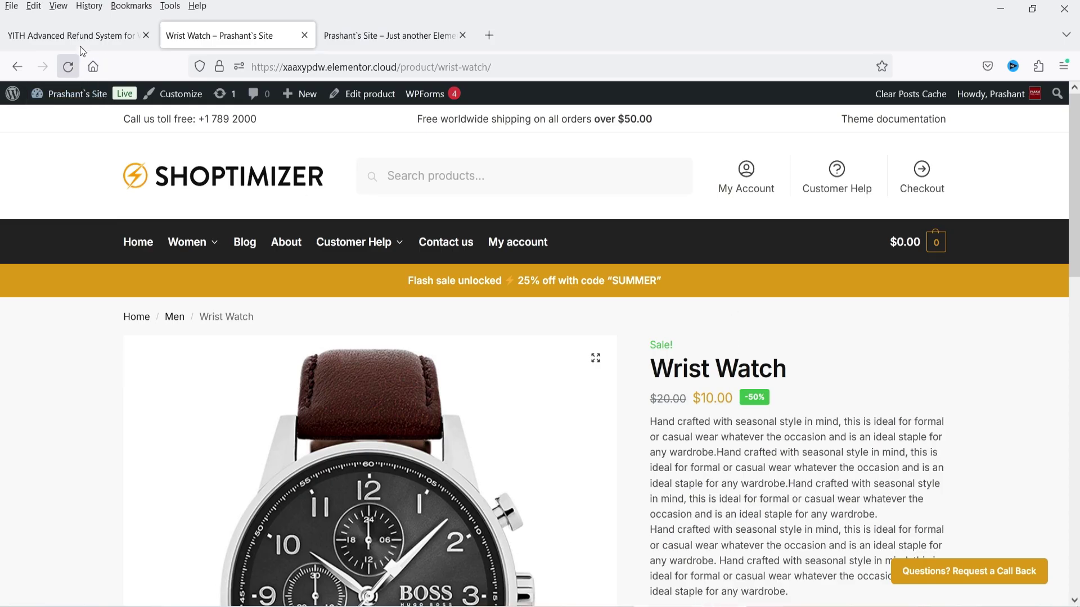
Change order #7219's status to Completed and update it, then return to the storefront.
{"action": "left_click", "coordinate": [95, 36]}
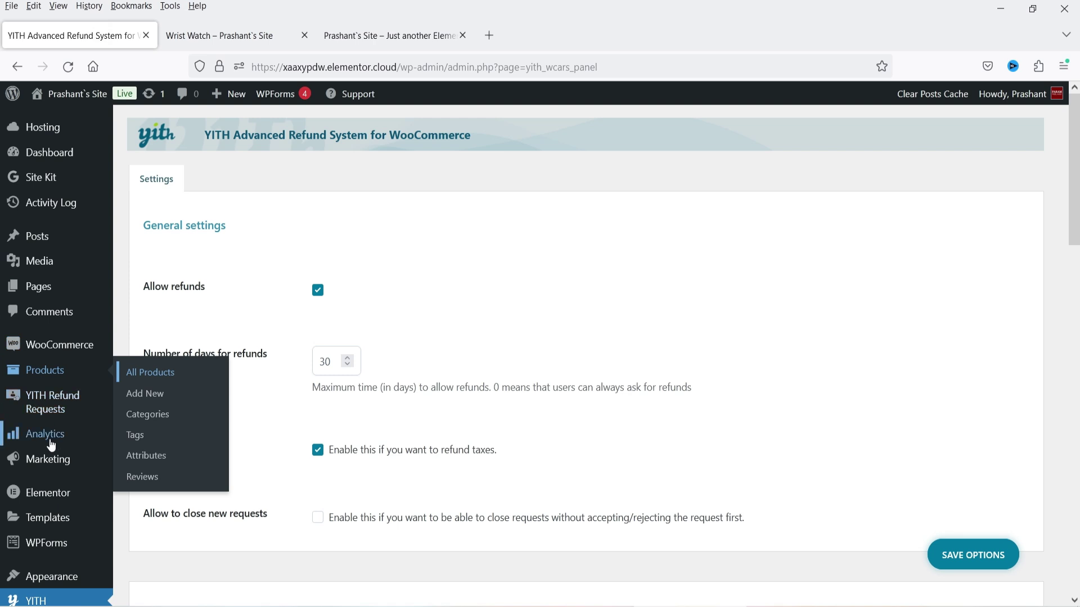
{"action": "left_click", "coordinate": [127, 368]}
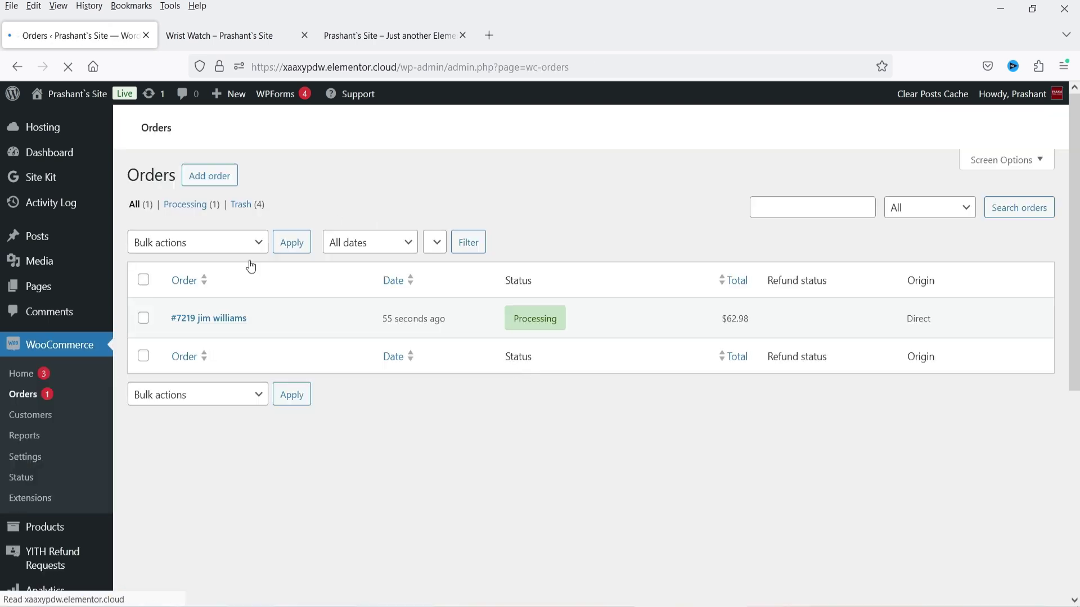
{"action": "left_click", "coordinate": [225, 325]}
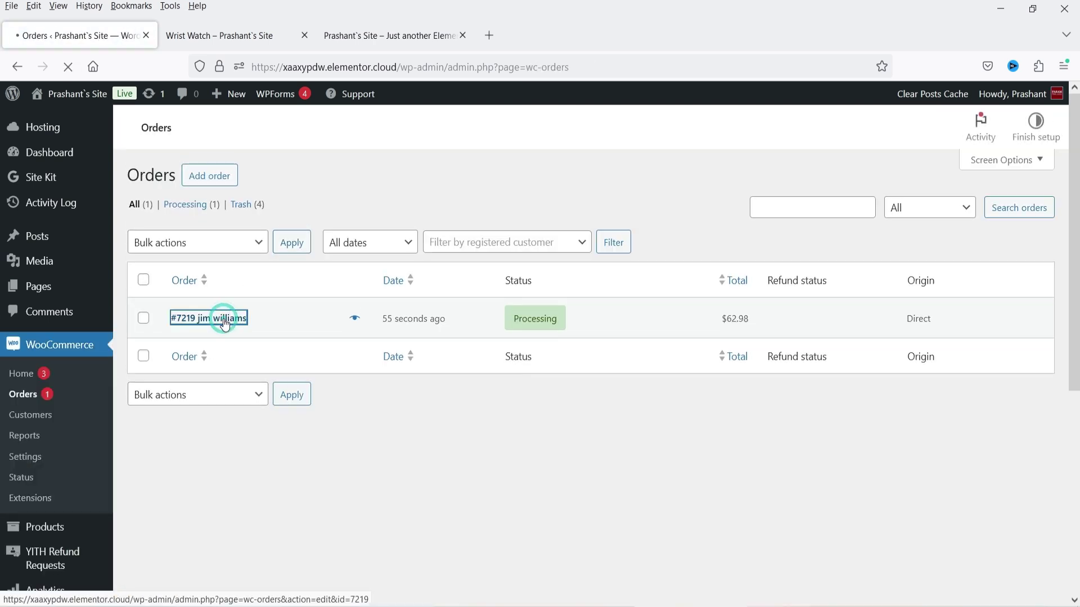
{"action": "scroll", "coordinate": [657, 319], "scroll_direction": "down", "scroll_amount": 5}
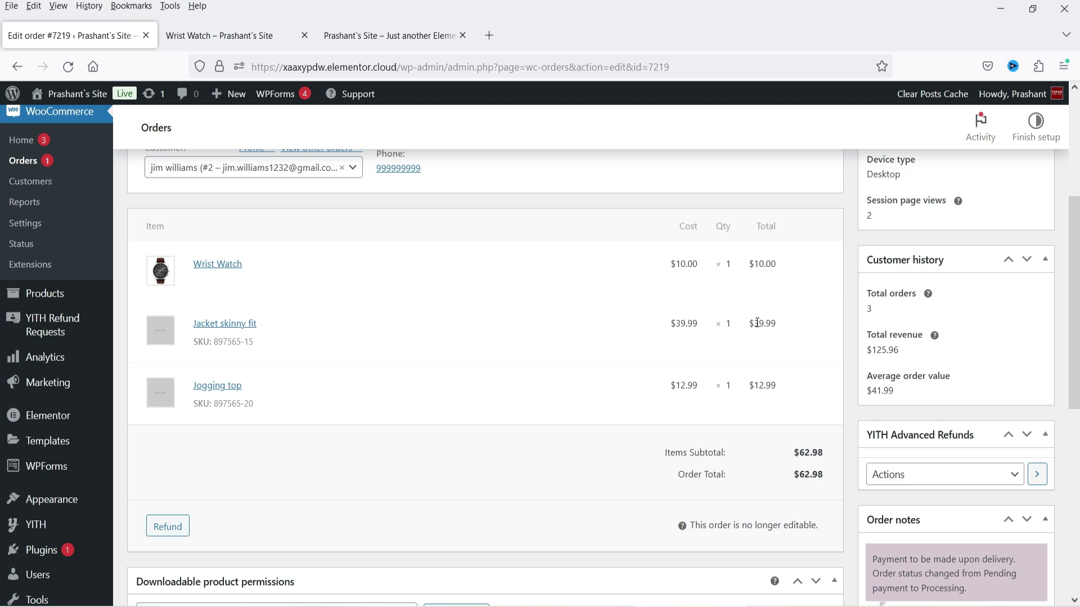
{"action": "scroll", "coordinate": [692, 319], "scroll_direction": "up", "scroll_amount": 5}
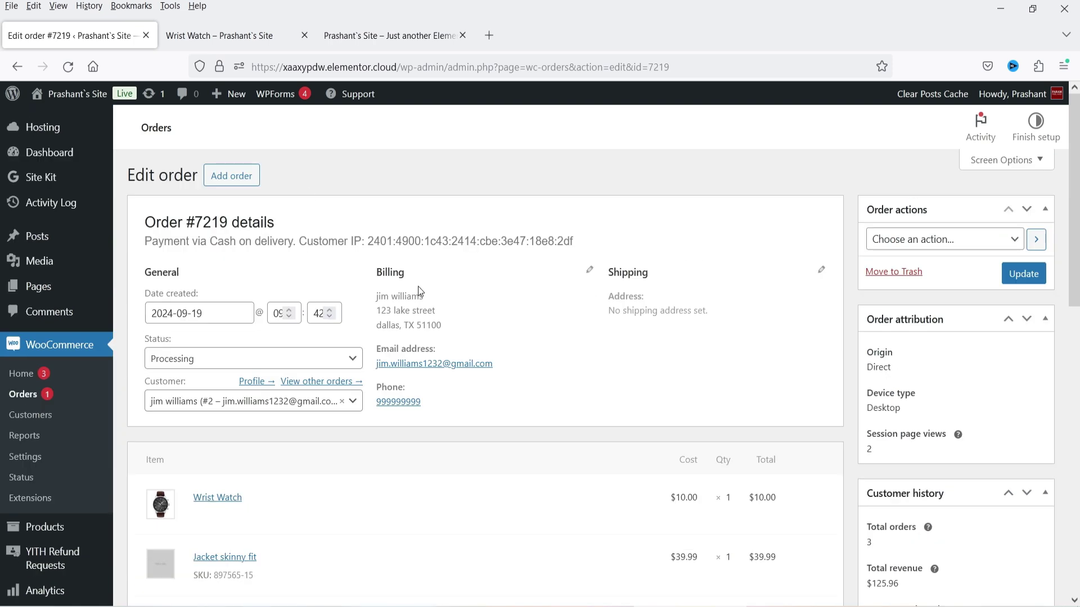
{"action": "left_click", "coordinate": [226, 362]}
{"action": "left_click", "coordinate": [220, 459]}
{"action": "left_click", "coordinate": [1019, 277]}
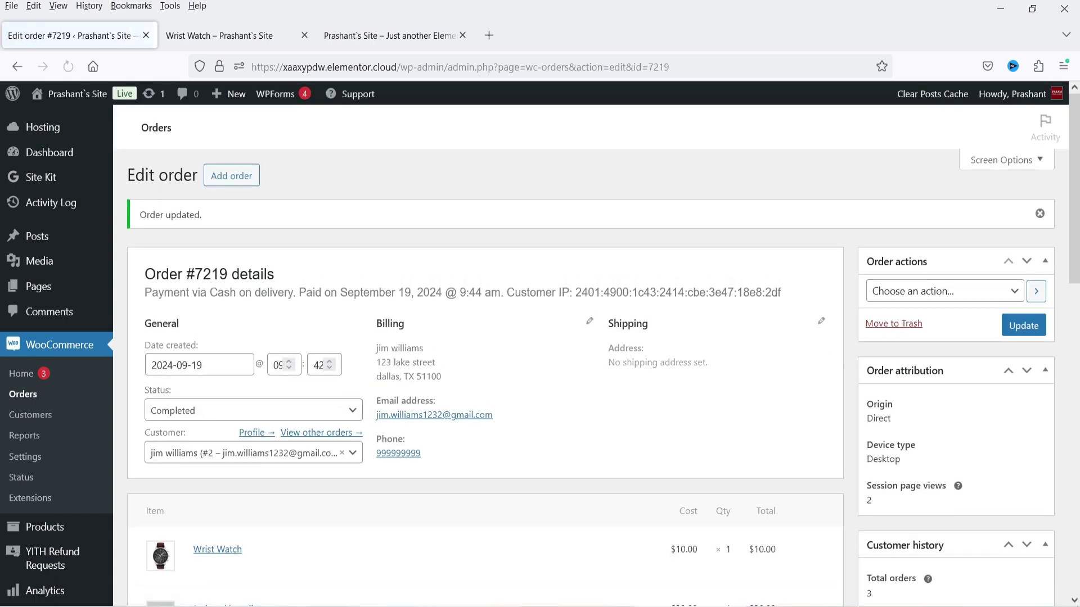
{"action": "key", "text": "alt+Tab"}
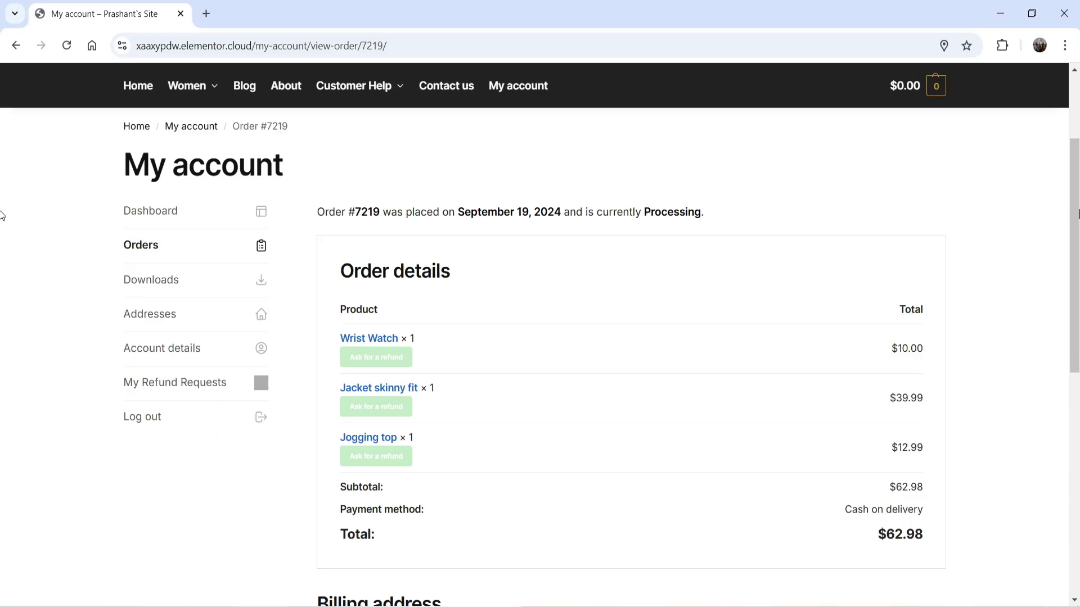
Reload order #7219 and open the Jacket skinny fit product in a new tab.
{"action": "left_click", "coordinate": [71, 48]}
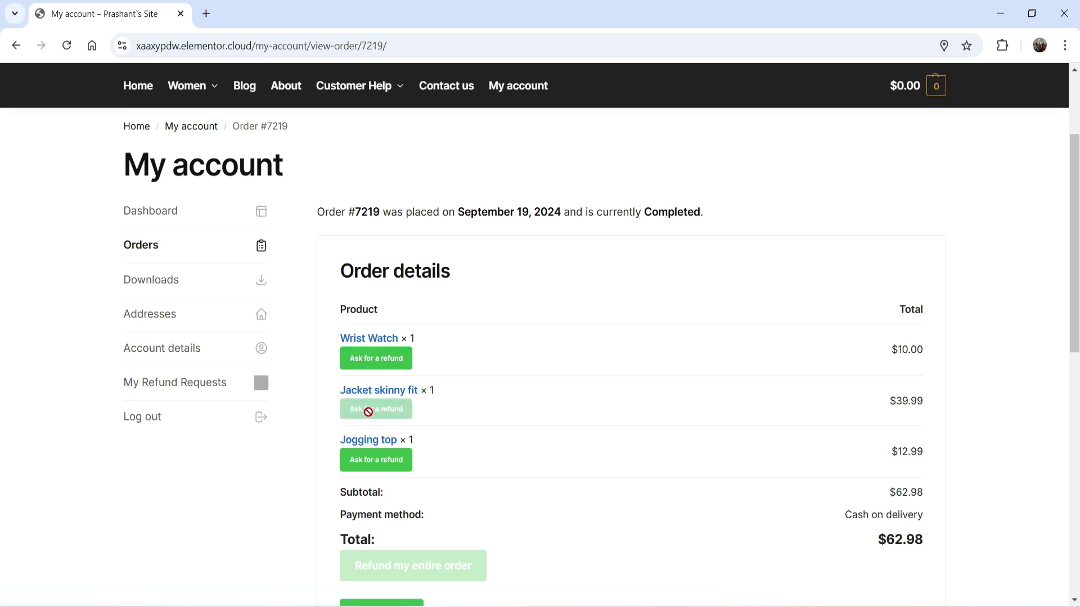
{"action": "right_click", "coordinate": [377, 394]}
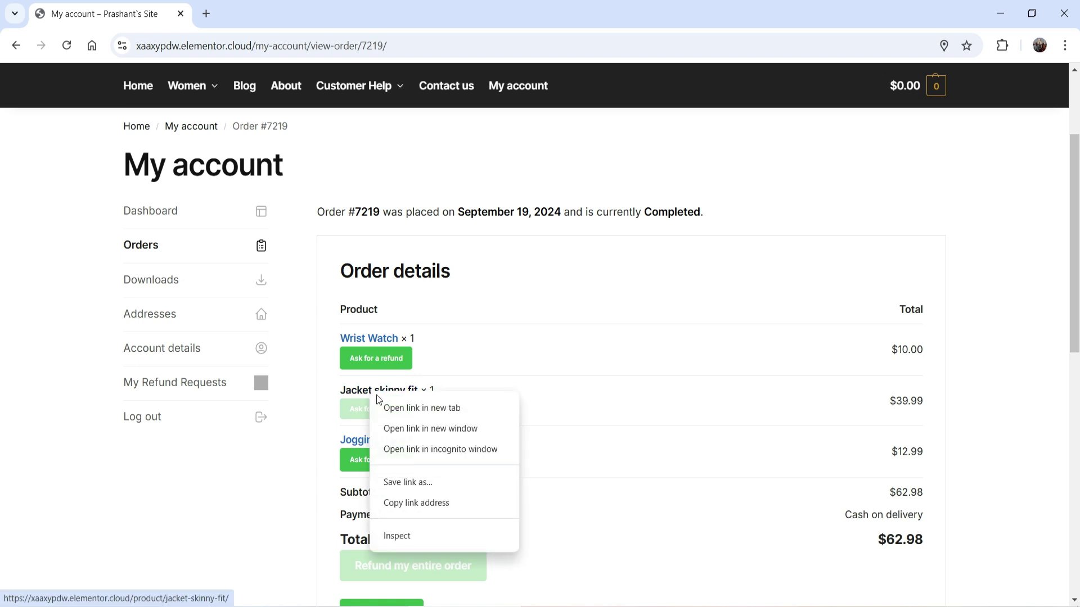
{"action": "left_click", "coordinate": [413, 409]}
Check the Jacket skinny fit's not-refundable notice, then close its tab.
{"action": "left_click", "coordinate": [261, 13]}
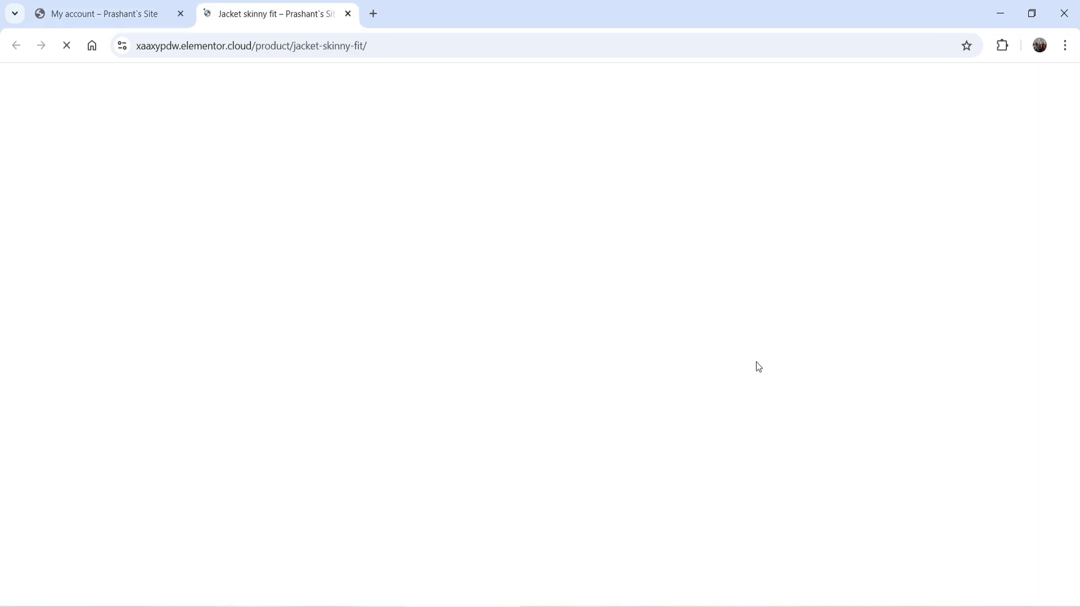
{"action": "left_click_drag", "start_coordinate": [652, 472], "coordinate": [863, 475]}
{"action": "left_click", "coordinate": [887, 470]}
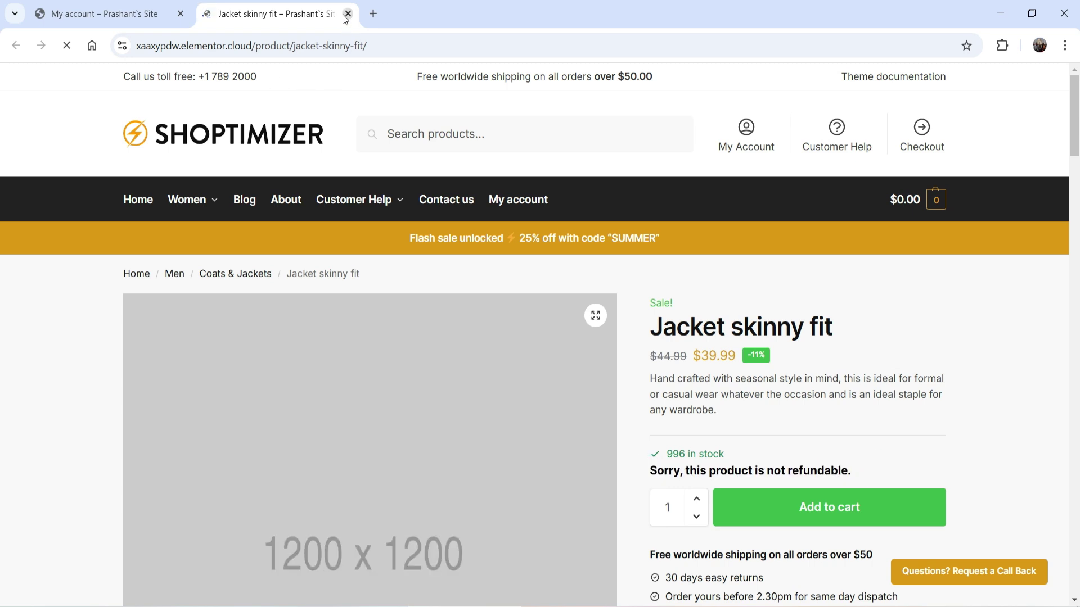
{"action": "left_click", "coordinate": [347, 13]}
{"action": "scroll", "coordinate": [640, 321], "scroll_direction": "down", "scroll_amount": 3}
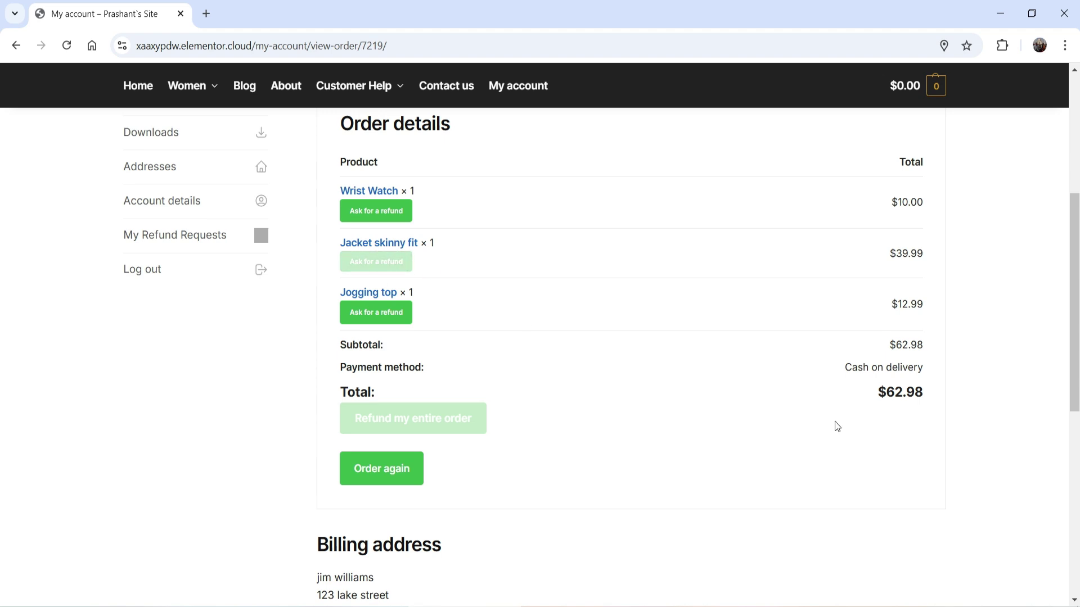
{"action": "scroll", "coordinate": [777, 441], "scroll_direction": "up", "scroll_amount": 3}
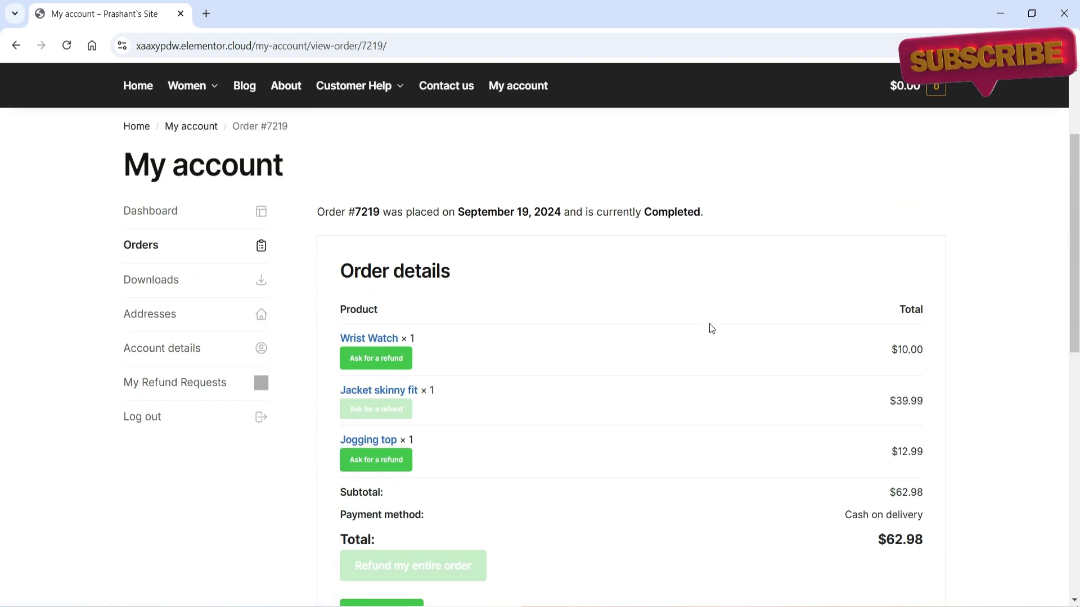
Request a refund of 1 Wrist Watch, reason 'I do not need this product anymo', and check the email.
{"action": "left_click", "coordinate": [377, 364]}
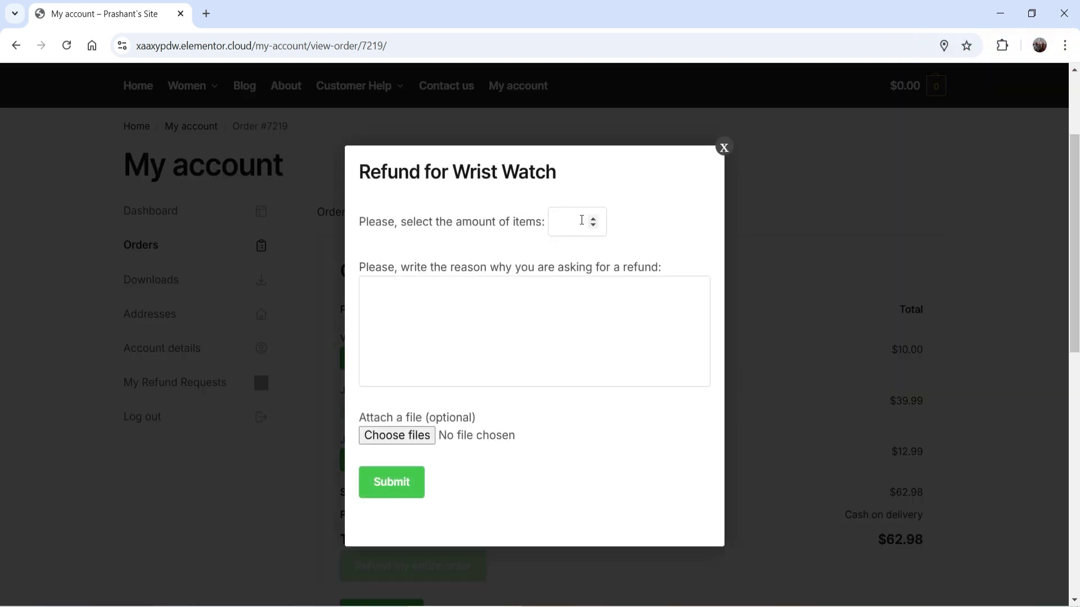
{"action": "type", "text": "1"}
{"action": "left_click", "coordinate": [547, 341]}
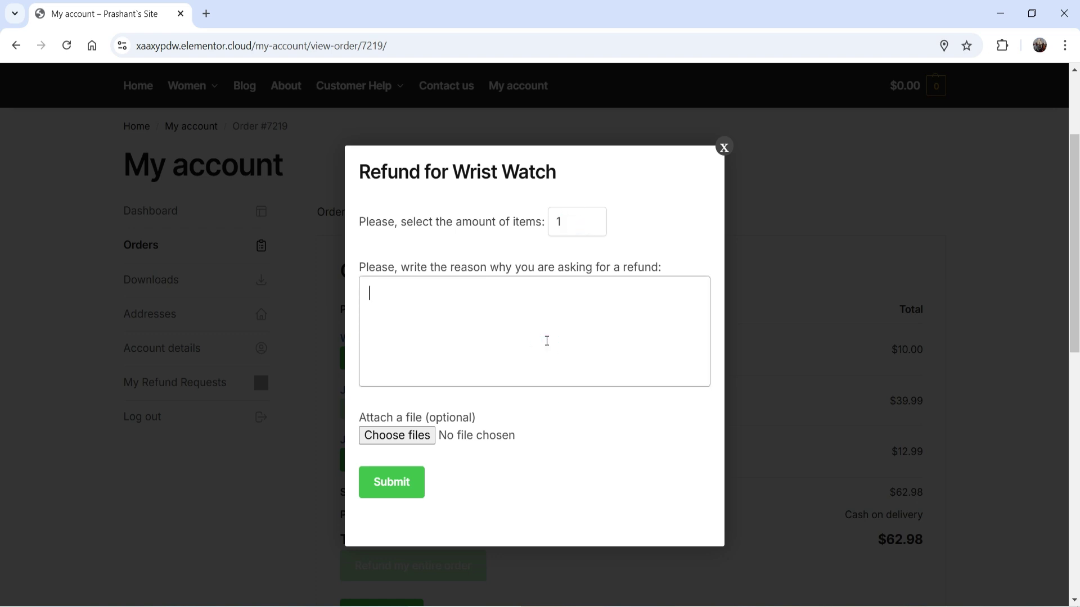
{"action": "type", "text": "I do not need this product anymore."}
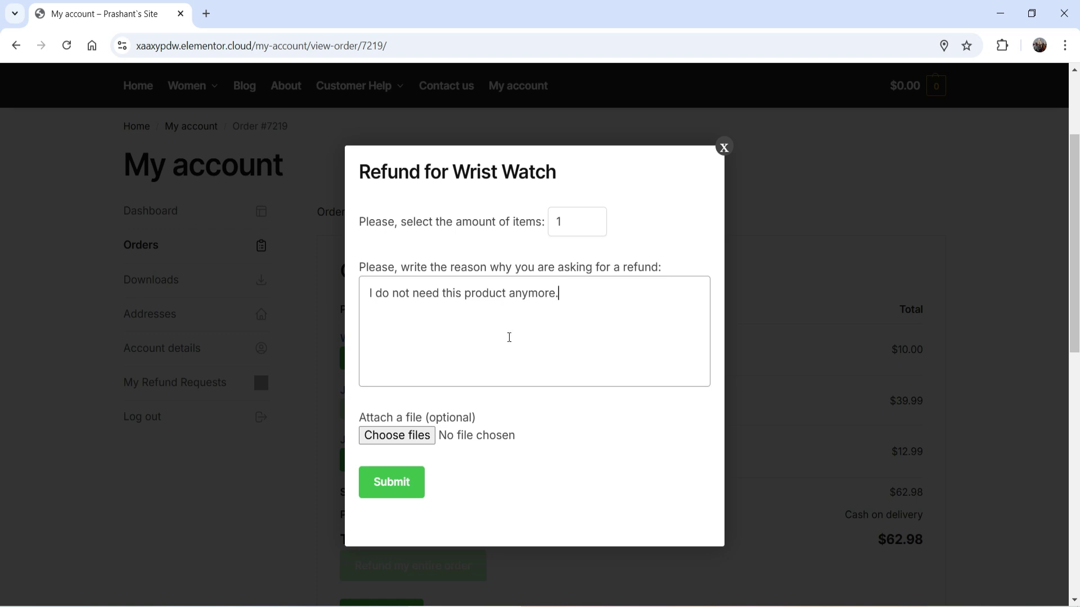
{"action": "left_click", "coordinate": [397, 487]}
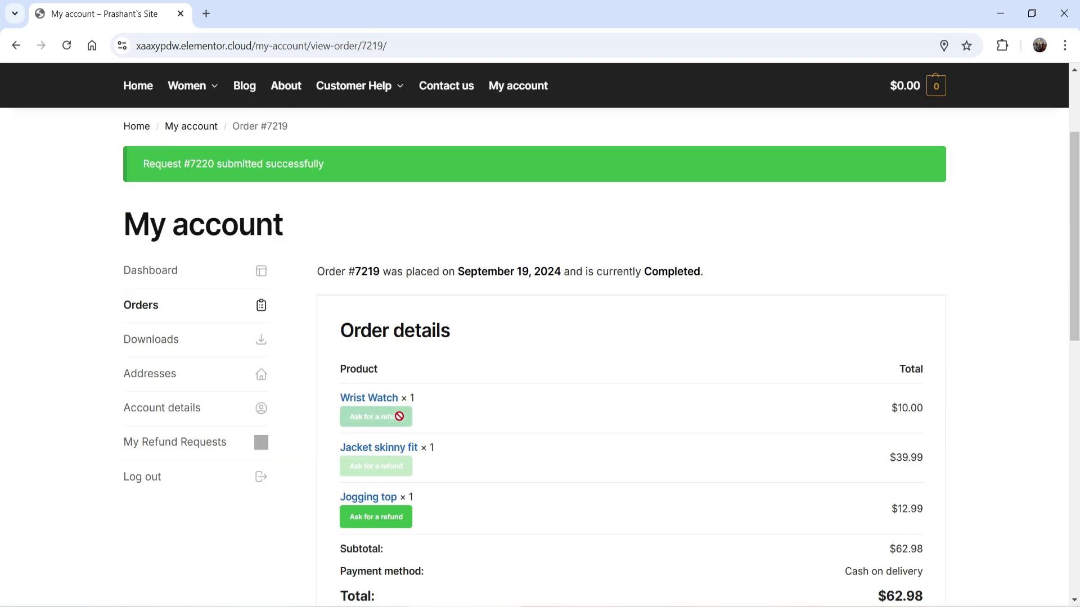
{"action": "scroll", "coordinate": [670, 345], "scroll_direction": "down", "scroll_amount": 3}
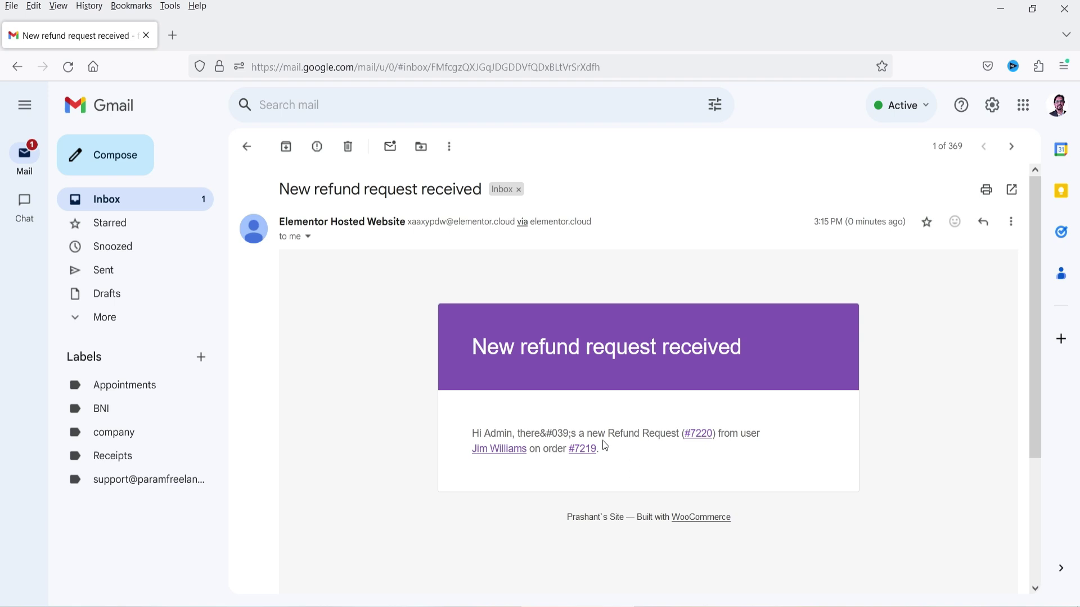
{"action": "left_click_drag", "start_coordinate": [587, 433], "coordinate": [678, 434]}
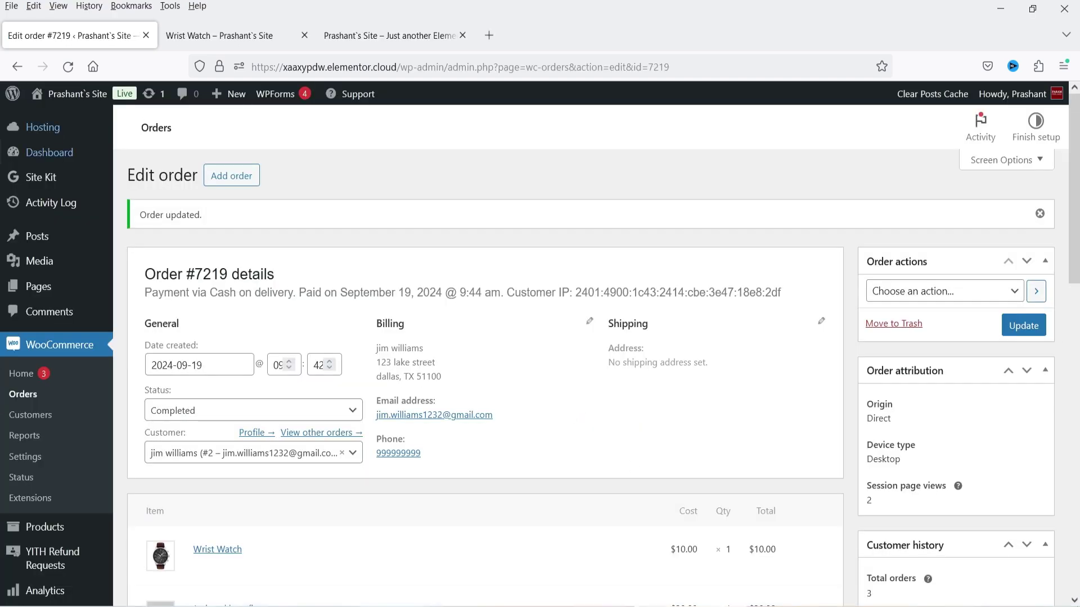
Open refund request #7220 from the YITH Refund Requests list.
{"action": "scroll", "coordinate": [29, 317], "scroll_direction": "down", "scroll_amount": 4}
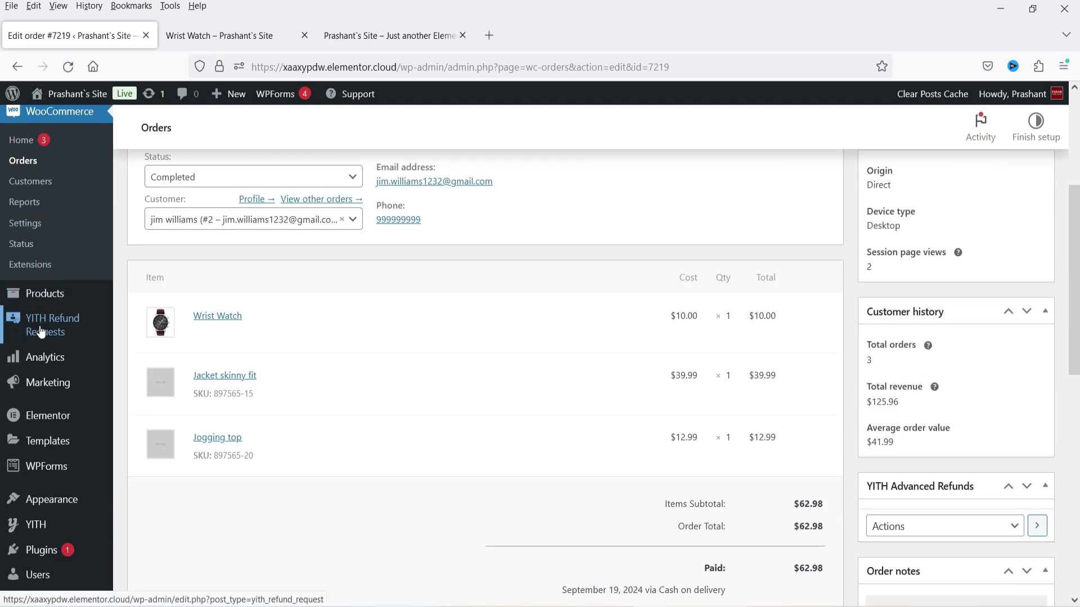
{"action": "left_click", "coordinate": [41, 331]}
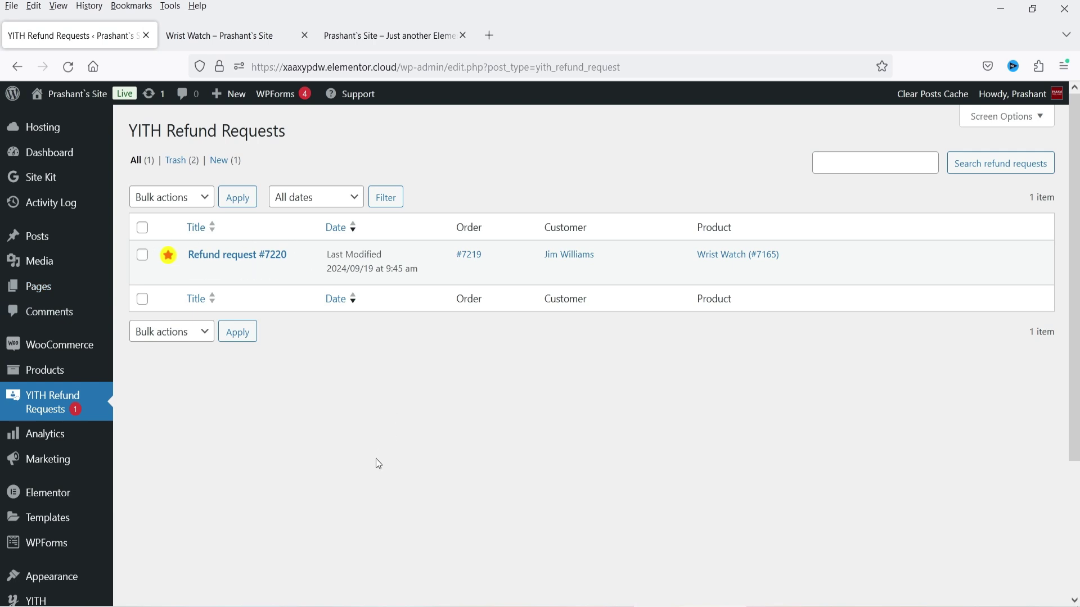
{"action": "left_click", "coordinate": [209, 256]}
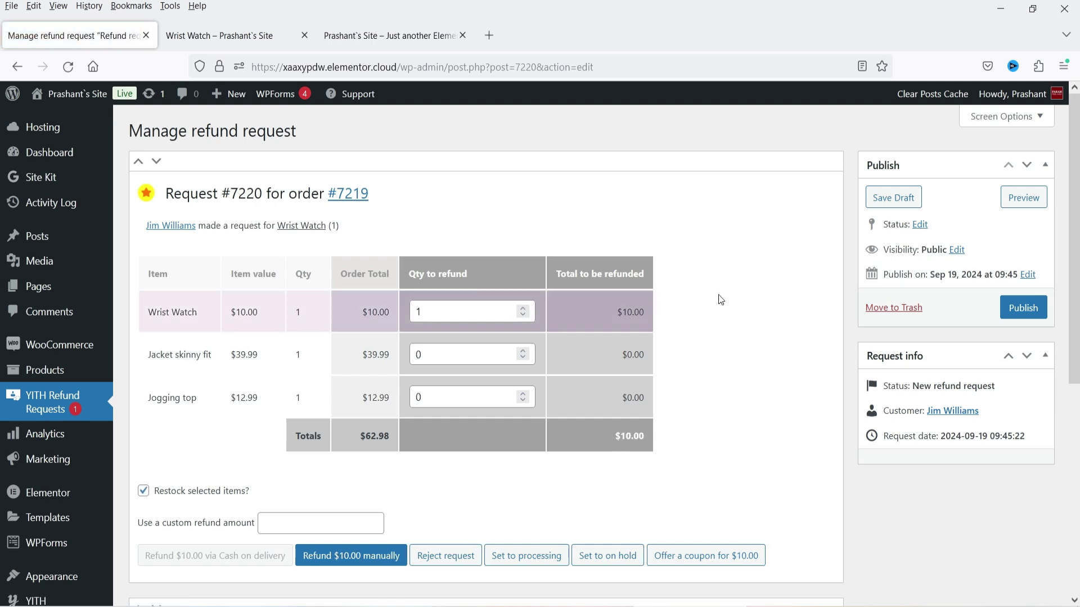
{"action": "scroll", "coordinate": [721, 300], "scroll_direction": "down", "scroll_amount": 2}
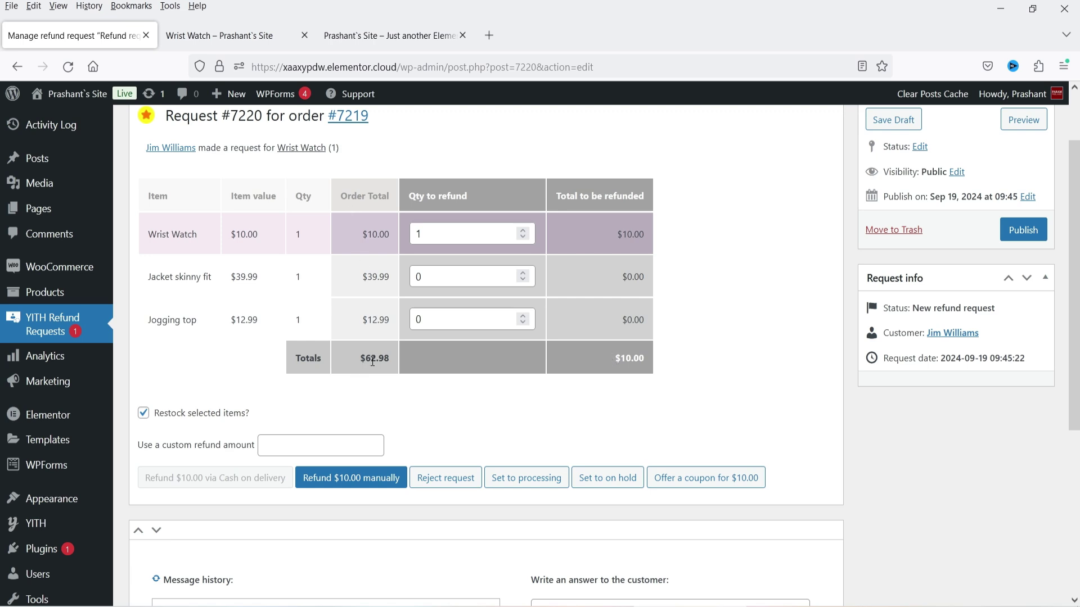
Leave the refund amount blank, disable restocking, and offer a $10.00 coupon for request #7220.
{"action": "left_click", "coordinate": [322, 441]}
{"action": "type", "text": "5"}
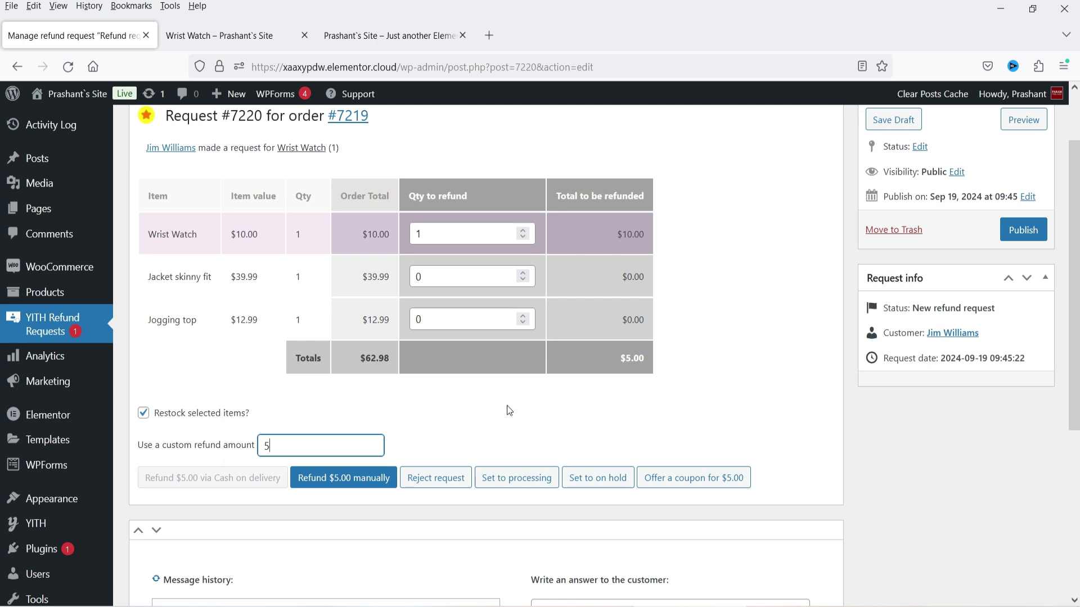
{"action": "key", "text": "BackSpace"}
{"action": "left_click", "coordinate": [527, 412]}
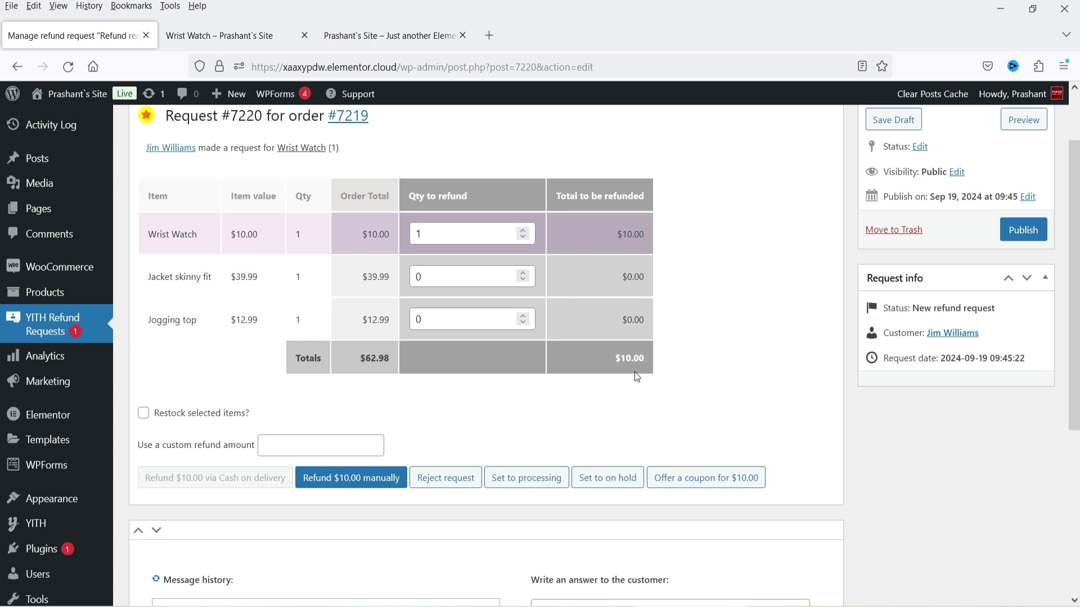
{"action": "mouse_move", "coordinate": [188, 487]}
{"action": "left_click", "coordinate": [686, 483]}
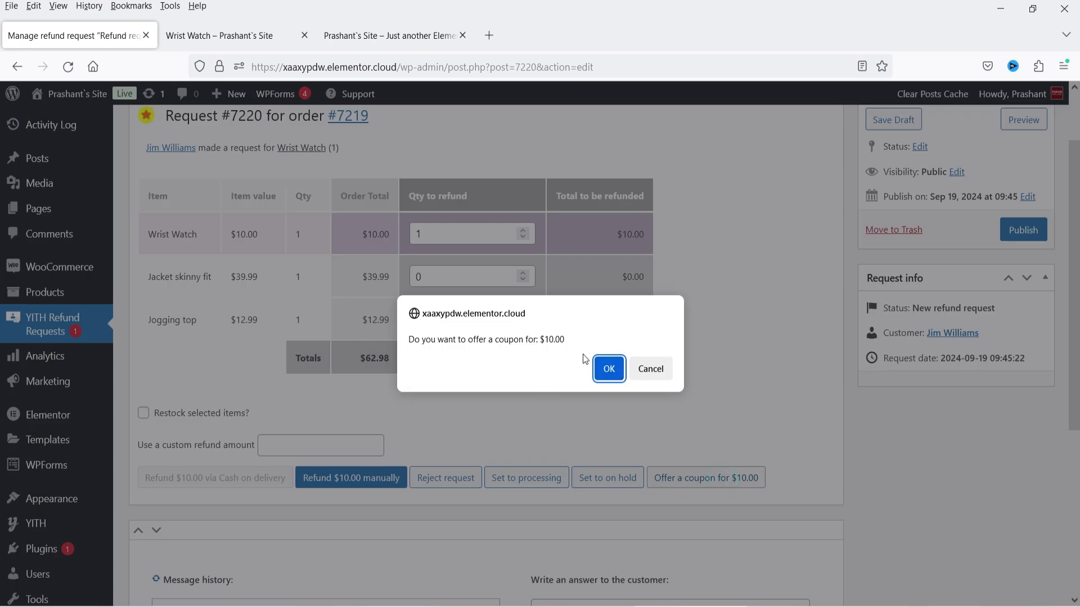
{"action": "left_click", "coordinate": [611, 372]}
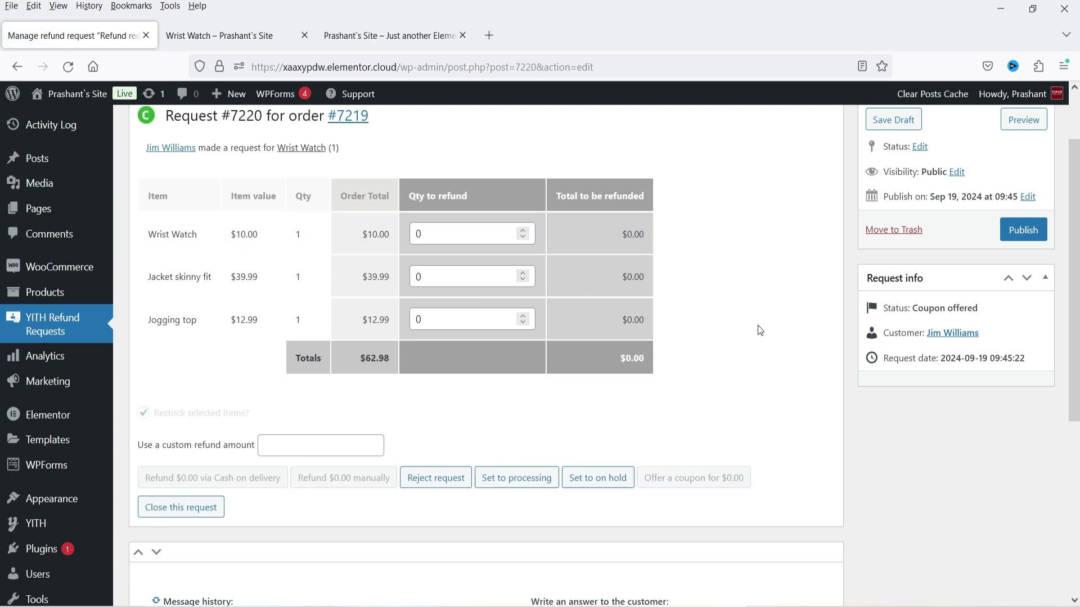
Reply 'The refund is processed via coupon code. Use it within next 30 days' to the customer.
{"action": "scroll", "coordinate": [262, 216], "scroll_direction": "down", "scroll_amount": 5}
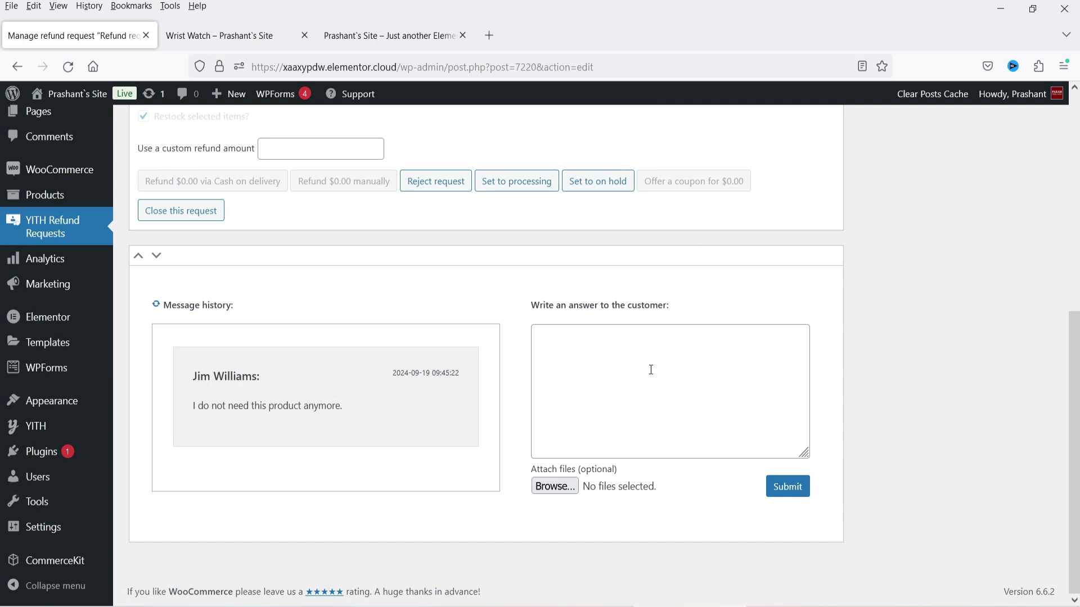
{"action": "left_click", "coordinate": [599, 359]}
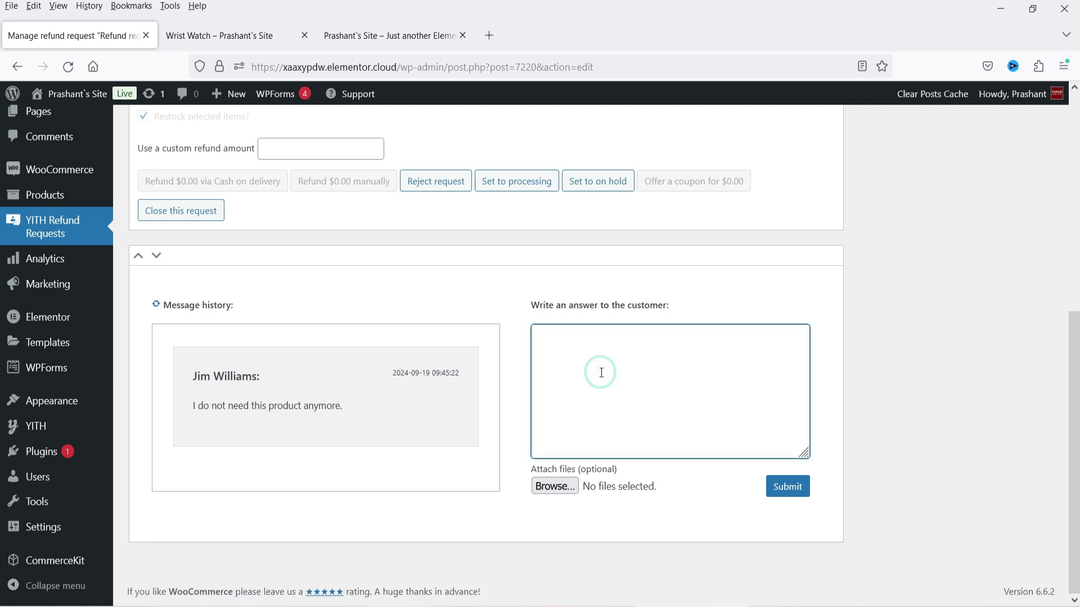
{"action": "type", "text": "The refund is proce"}
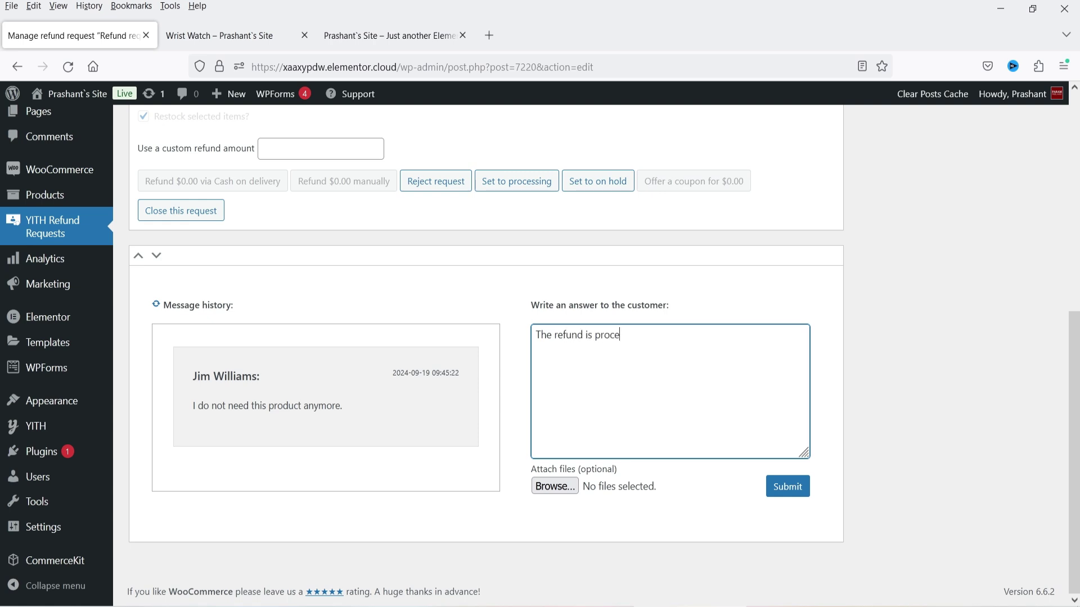
{"action": "type", "text": "ssed via coupon code. Use it within next 30 days."}
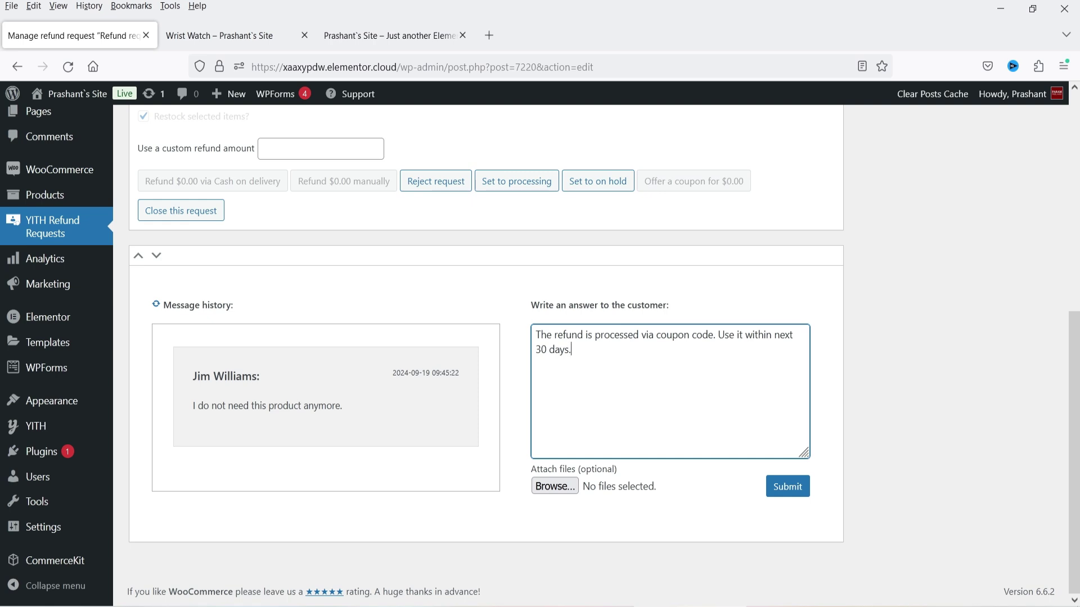
{"action": "left_click", "coordinate": [787, 487]}
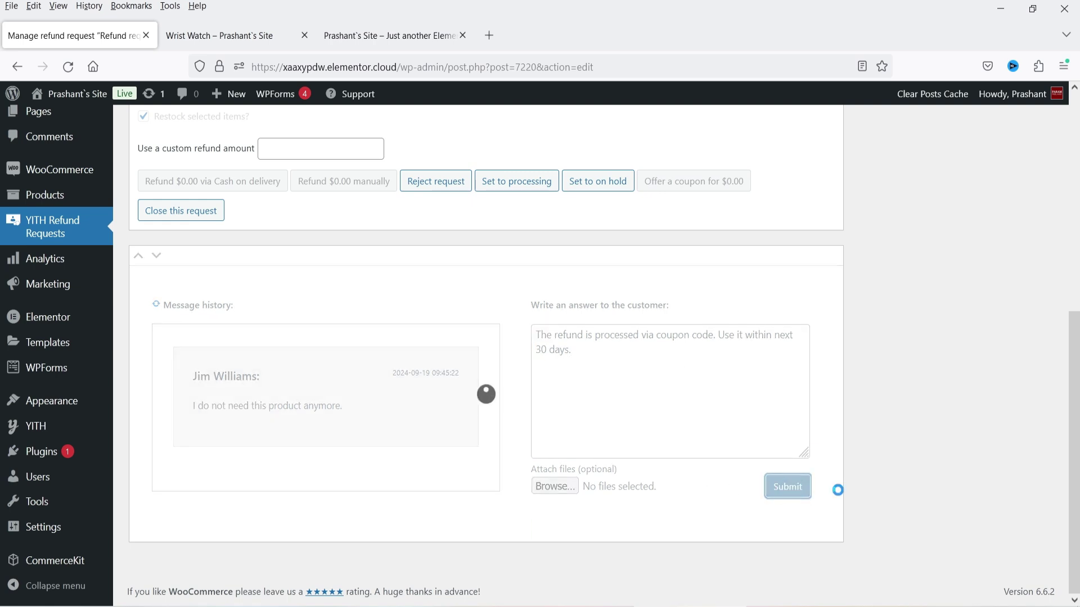
{"action": "scroll", "coordinate": [194, 263], "scroll_direction": "down", "scroll_amount": 2}
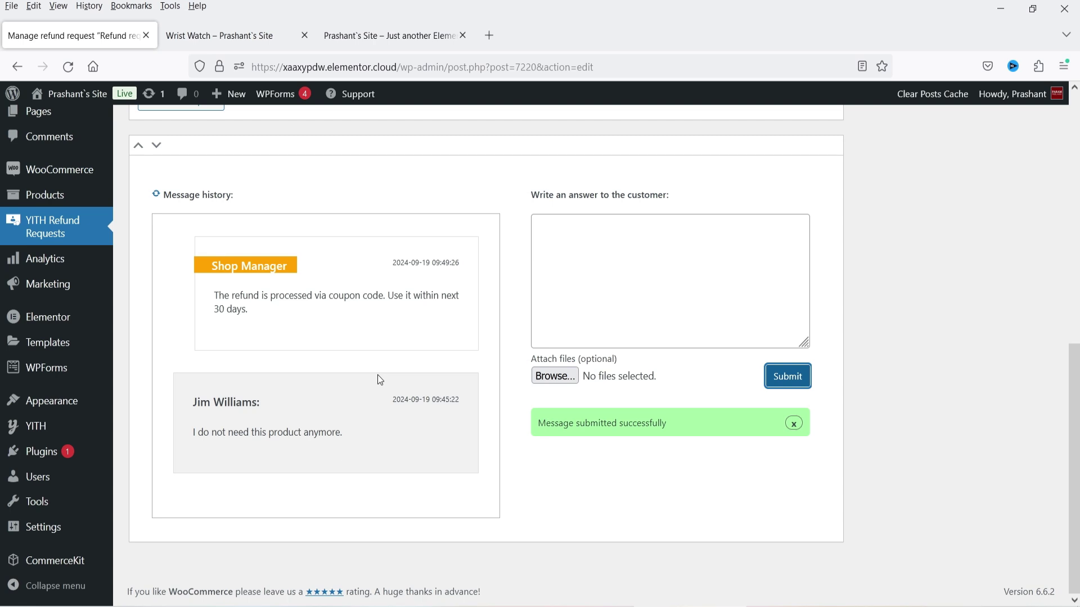
Reload the customer's order #7219 page and check the -$10.00 refund and $52.98 total.
{"action": "key", "text": "alt+Tab"}
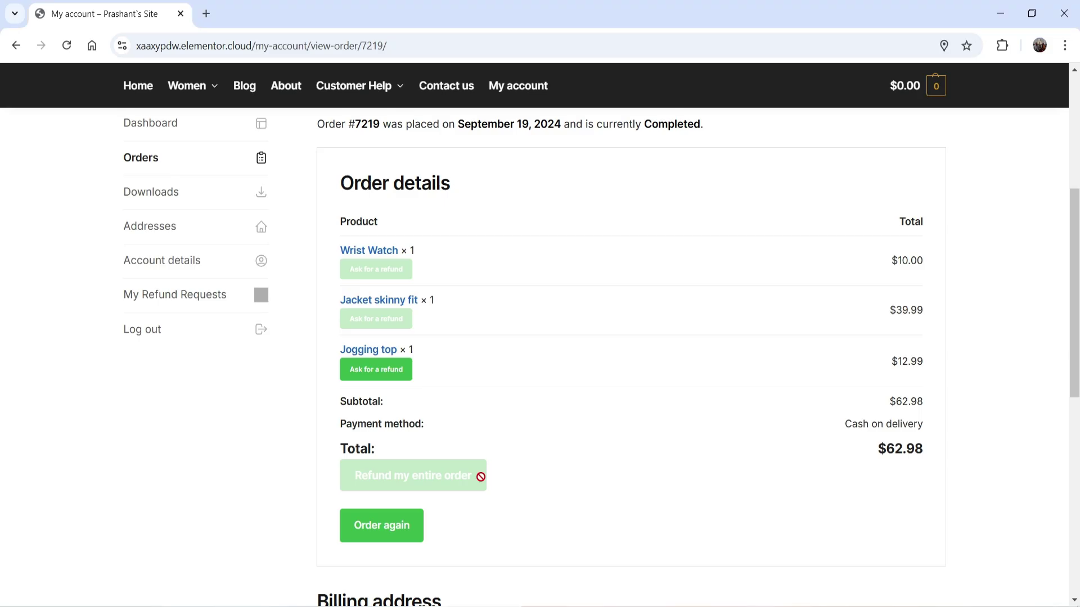
{"action": "left_click", "coordinate": [74, 48]}
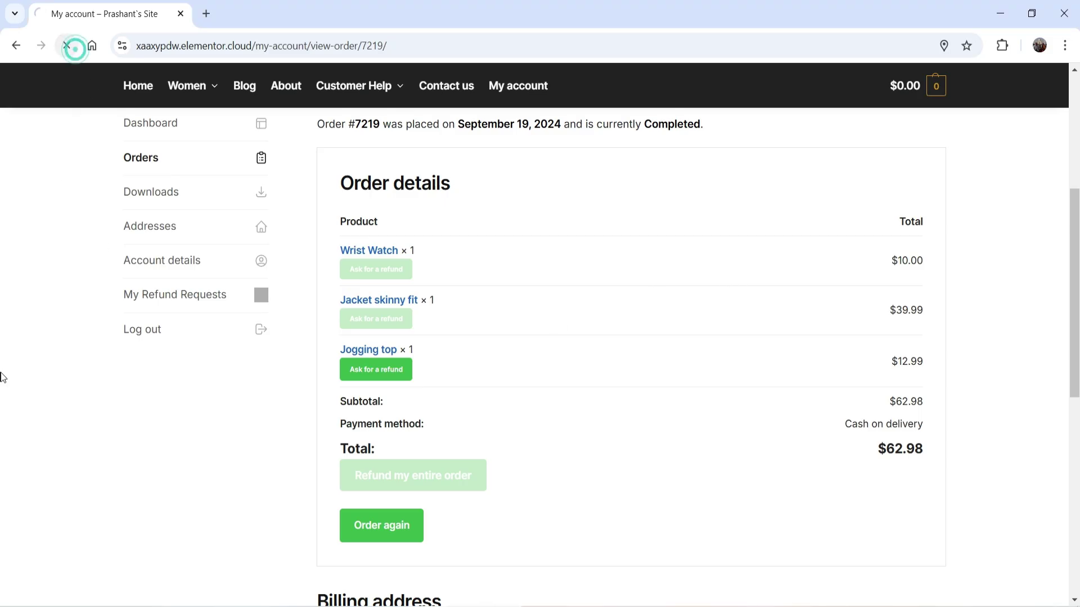
{"action": "scroll", "coordinate": [793, 386], "scroll_direction": "down", "scroll_amount": 1}
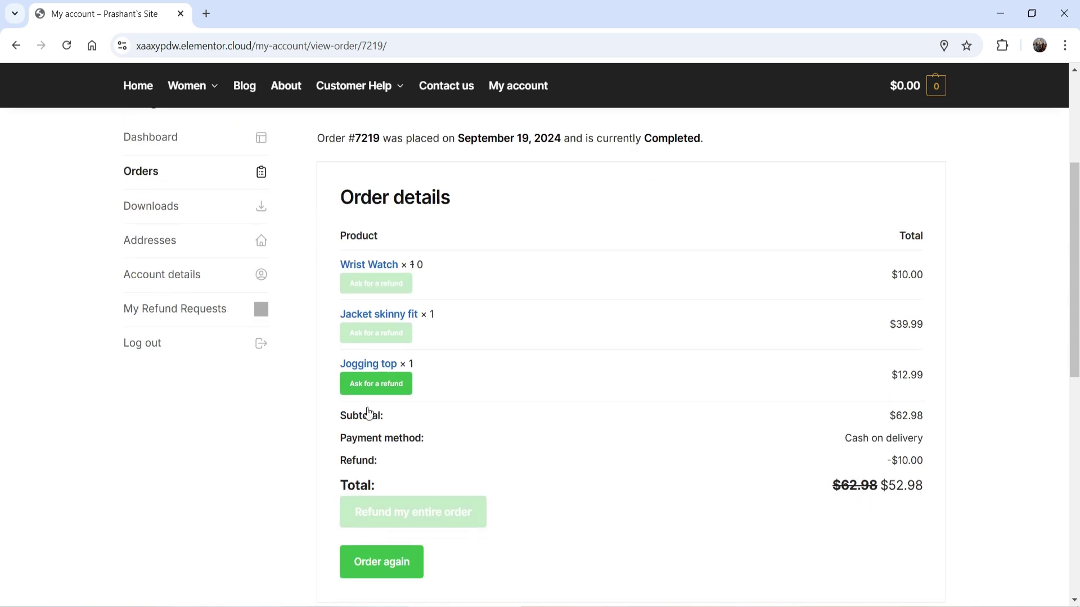
{"action": "left_click_drag", "start_coordinate": [891, 460], "coordinate": [955, 468]}
{"action": "scroll", "coordinate": [137, 203], "scroll_direction": "up", "scroll_amount": 4}
Add the Hooded Jacket and Summer shorts to the cart and proceed to checkout.
{"action": "left_click", "coordinate": [138, 200]}
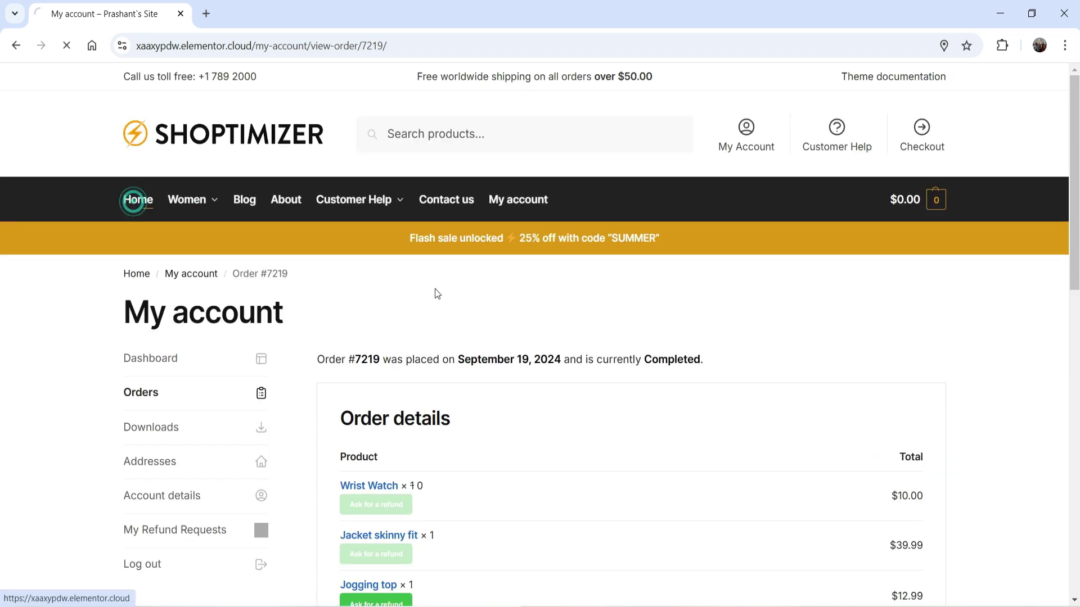
{"action": "scroll", "coordinate": [434, 289], "scroll_direction": "down", "scroll_amount": 15}
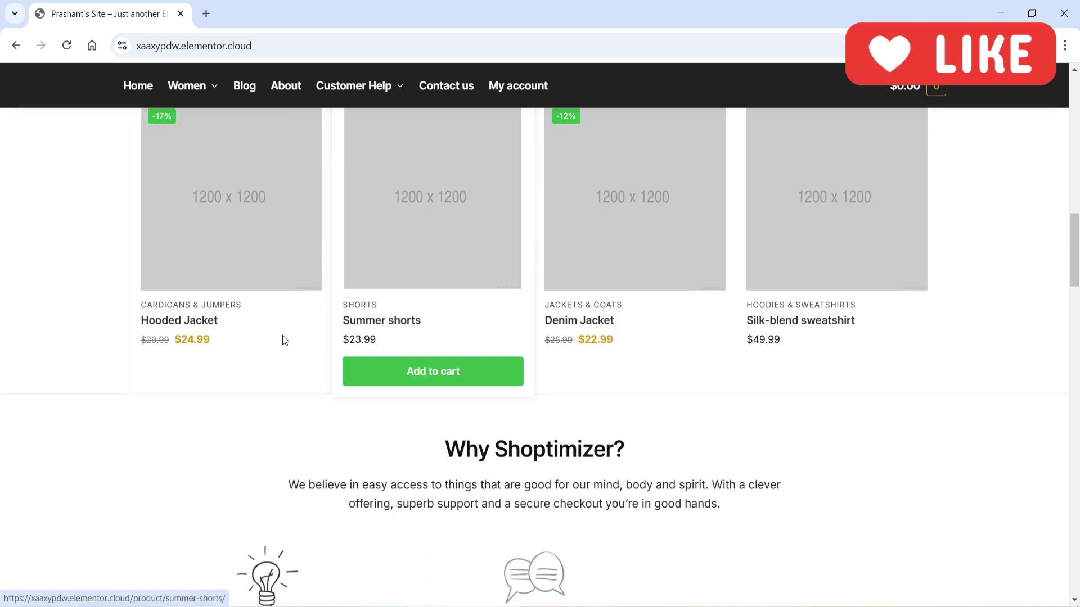
{"action": "left_click", "coordinate": [224, 371]}
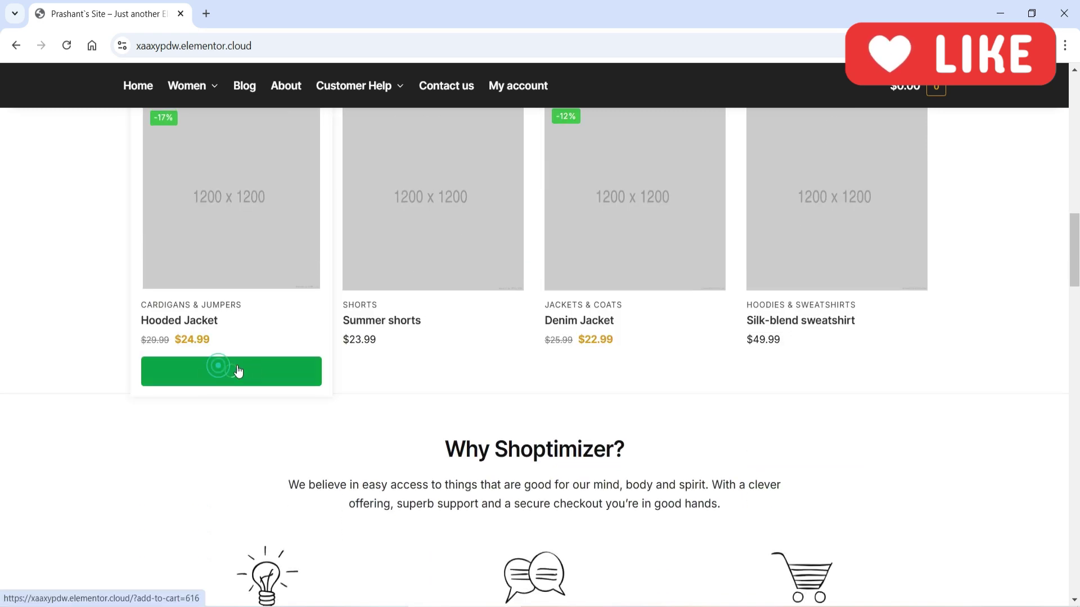
{"action": "left_click", "coordinate": [419, 408]}
{"action": "left_click", "coordinate": [434, 375]}
{"action": "left_click", "coordinate": [952, 591]}
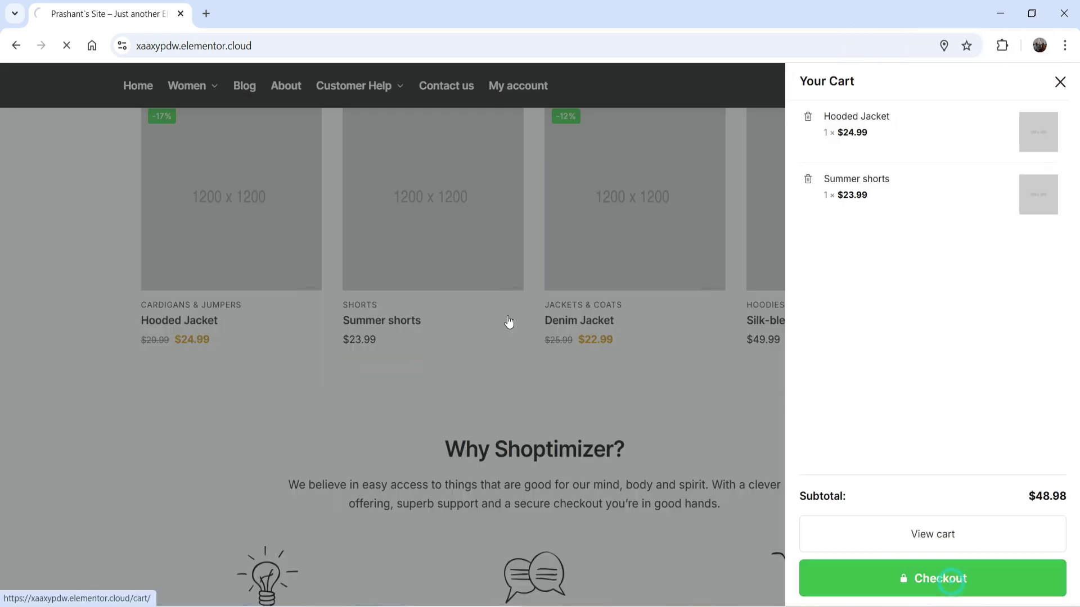
Place the $48.98 cash-on-delivery order #7226 and view the account's orders list.
{"action": "scroll", "coordinate": [917, 299], "scroll_direction": "down", "scroll_amount": 4}
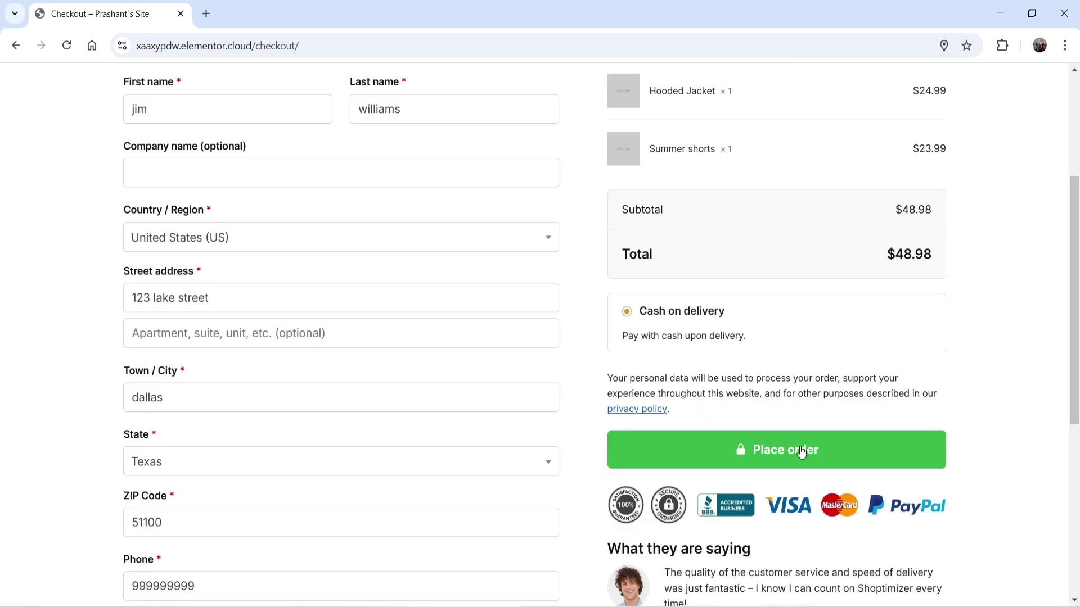
{"action": "left_click", "coordinate": [835, 453]}
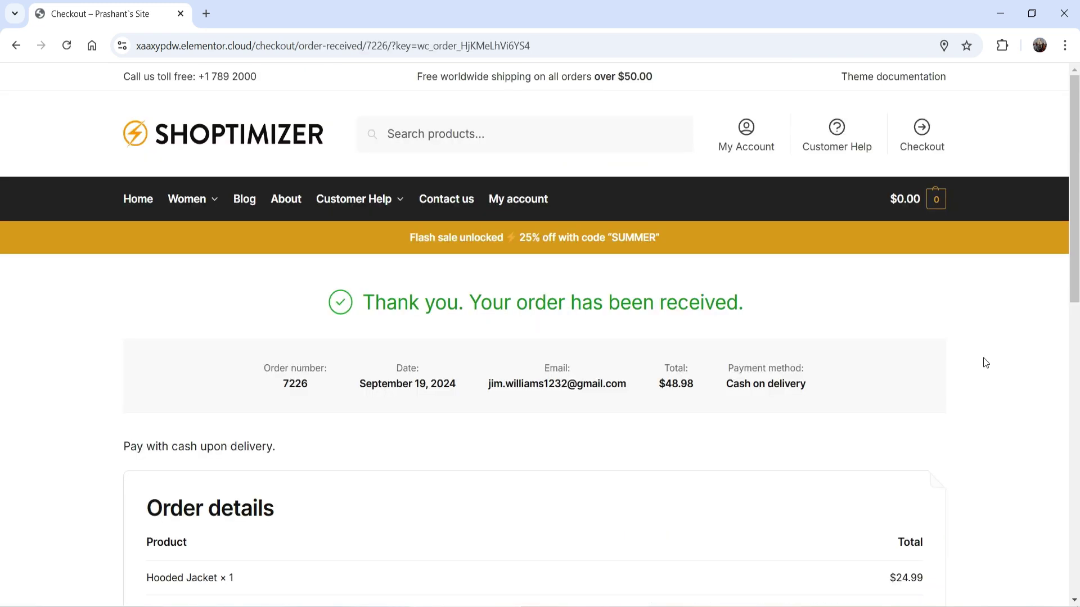
{"action": "left_click", "coordinate": [520, 200]}
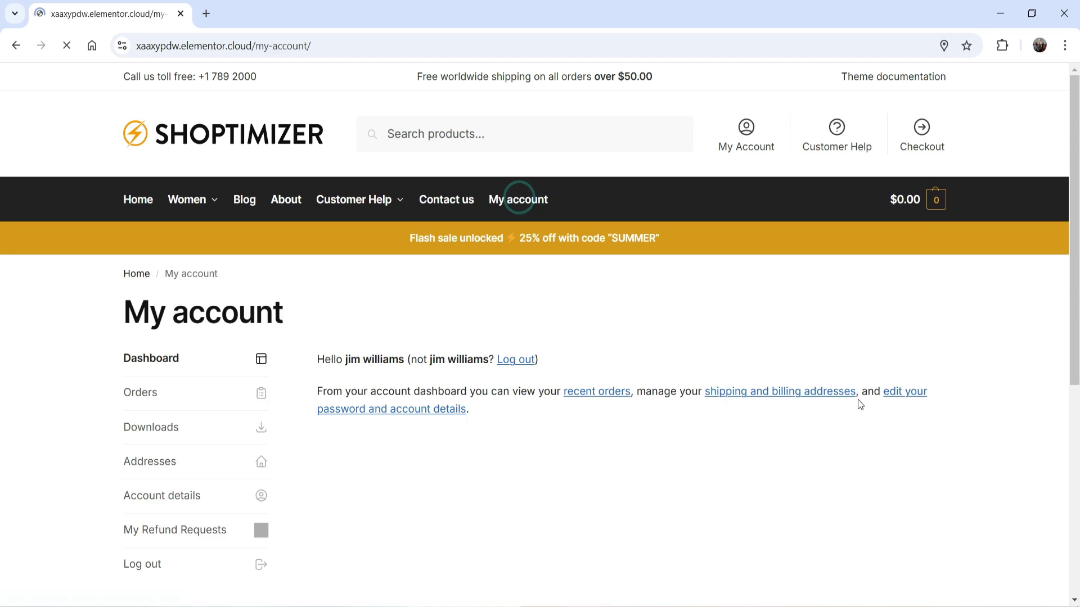
{"action": "left_click", "coordinate": [165, 392]}
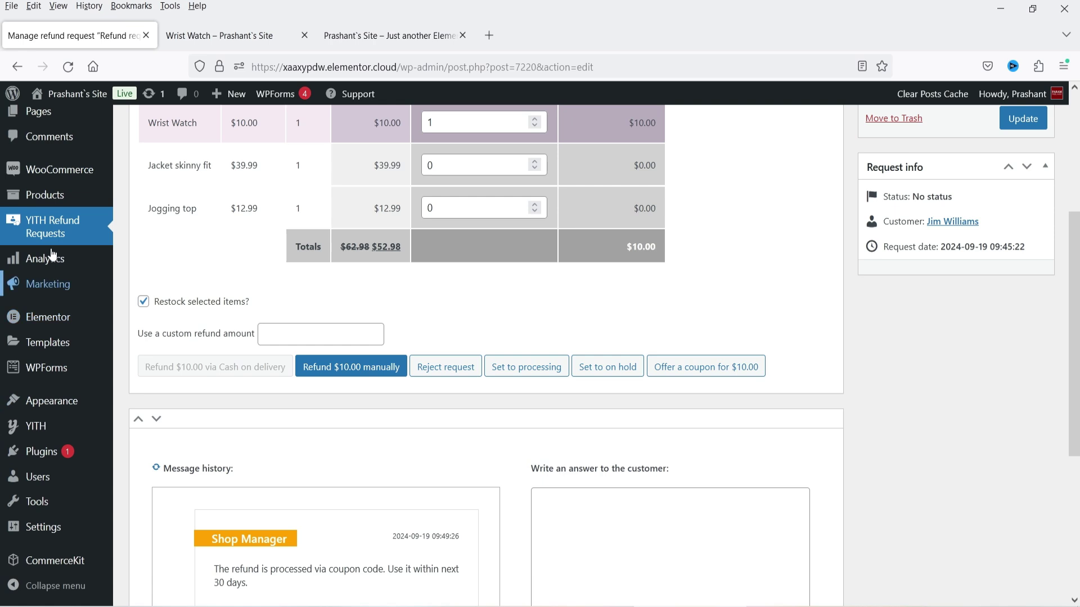
Set order #7226's status to Completed in WooCommerce admin and save it.
{"action": "mouse_move", "coordinate": [62, 169]}
{"action": "left_click", "coordinate": [140, 193]}
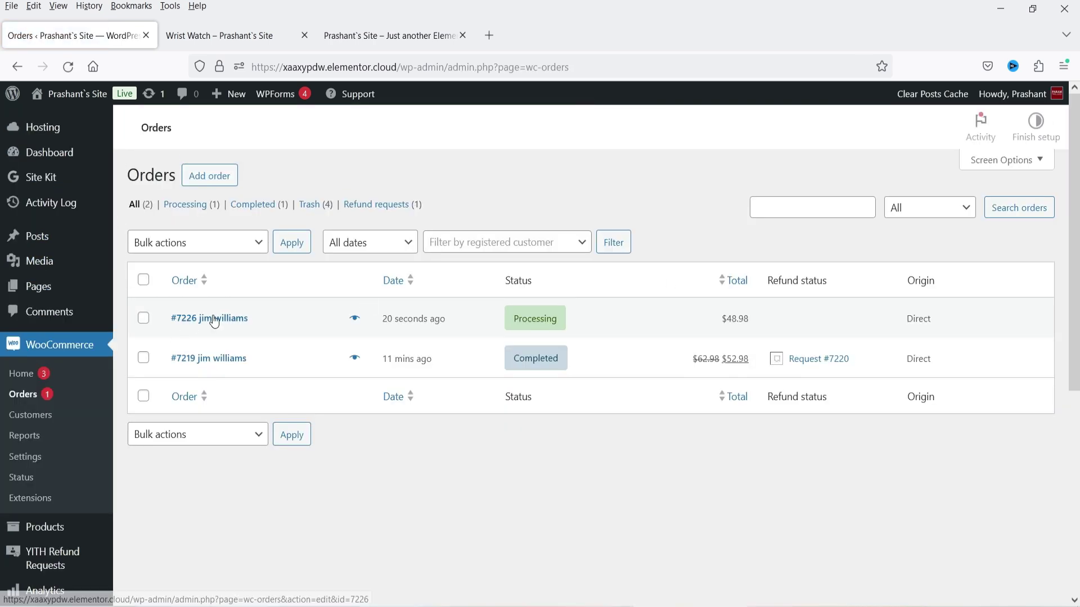
{"action": "left_click", "coordinate": [209, 315]}
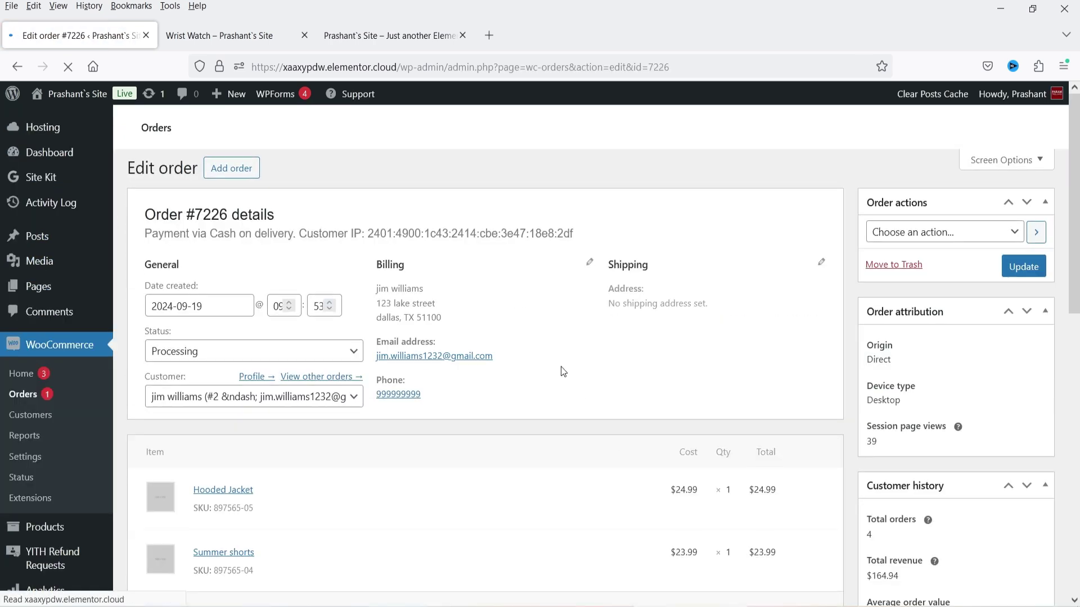
{"action": "scroll", "coordinate": [378, 321], "scroll_direction": "down", "scroll_amount": 3}
{"action": "left_click", "coordinate": [325, 281]}
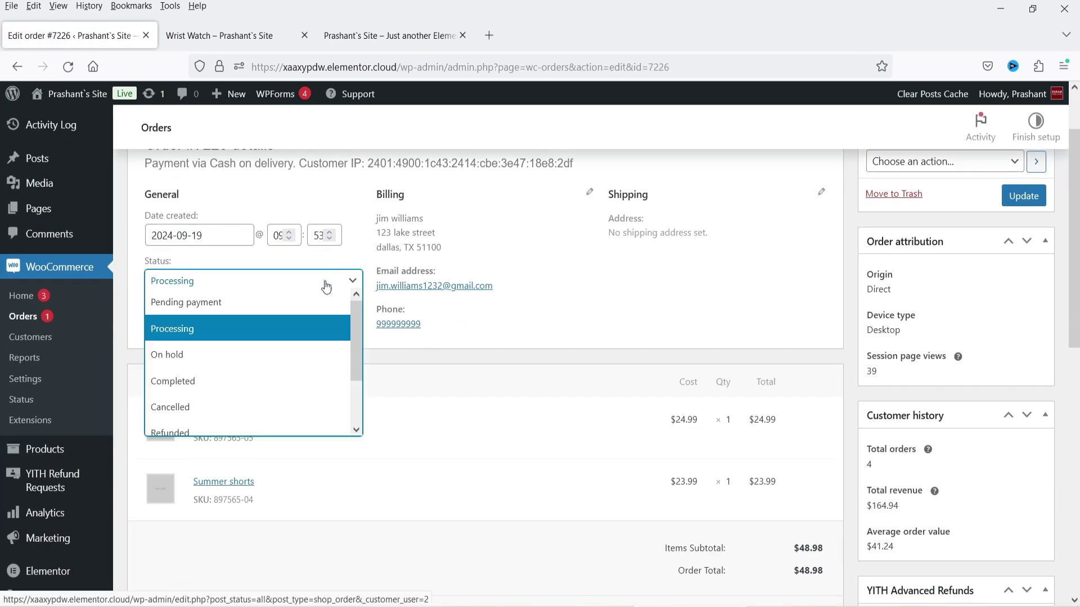
{"action": "left_click", "coordinate": [281, 379]}
{"action": "left_click", "coordinate": [1023, 196]}
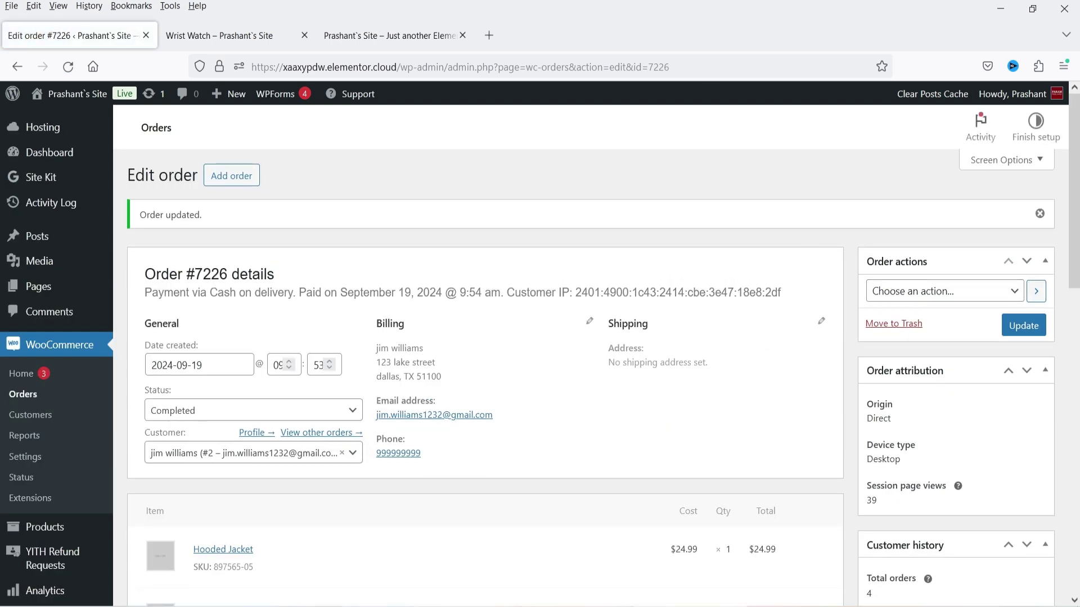
{"action": "key", "text": "alt+Tab"}
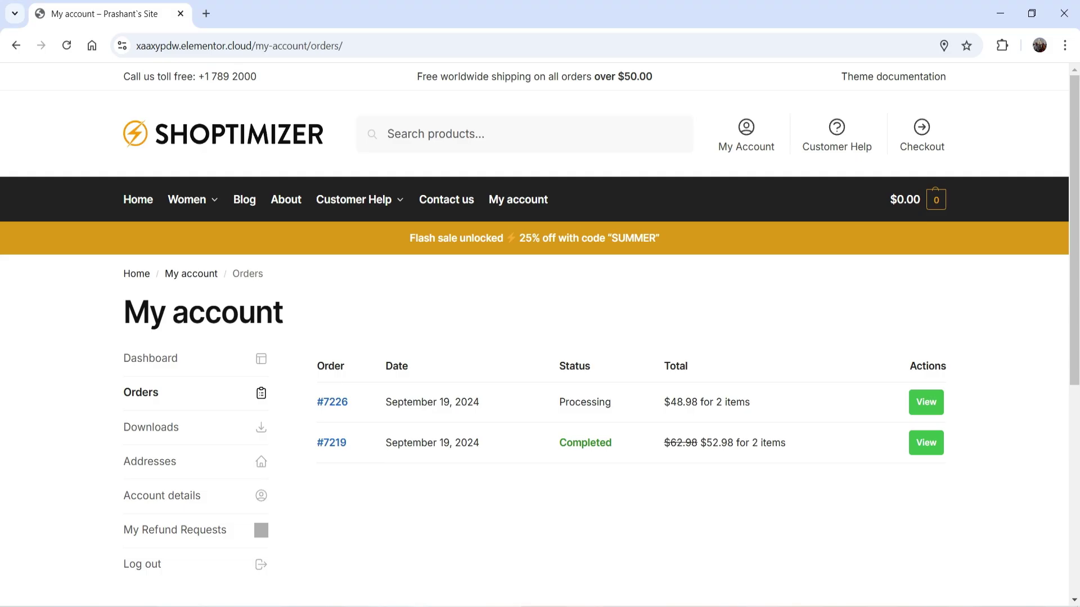
Refresh the customer's orders list and open order #7226's details.
{"action": "left_click", "coordinate": [72, 51]}
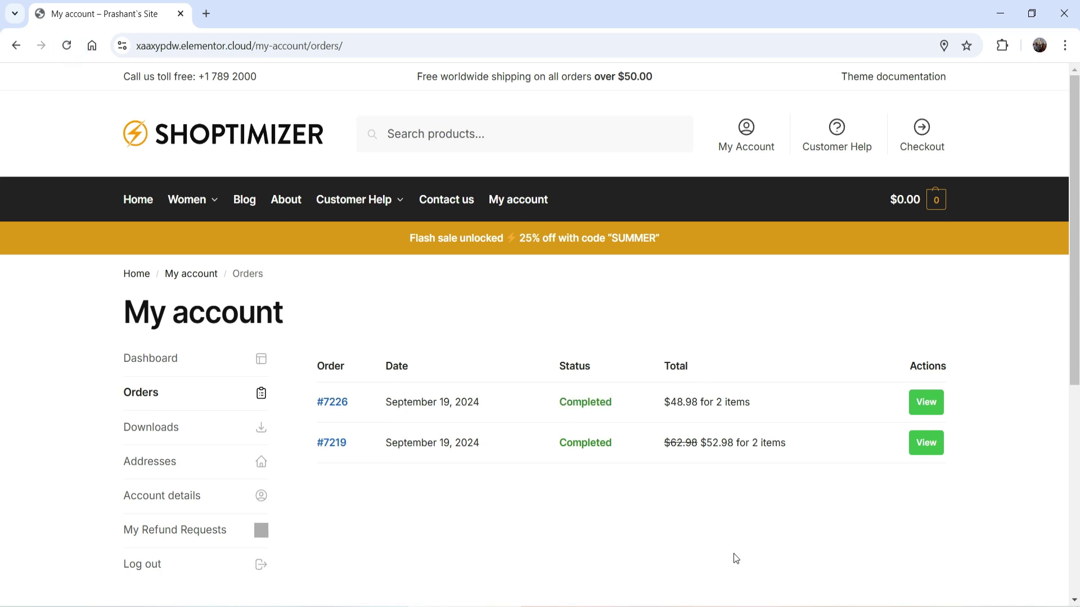
{"action": "left_click", "coordinate": [919, 406]}
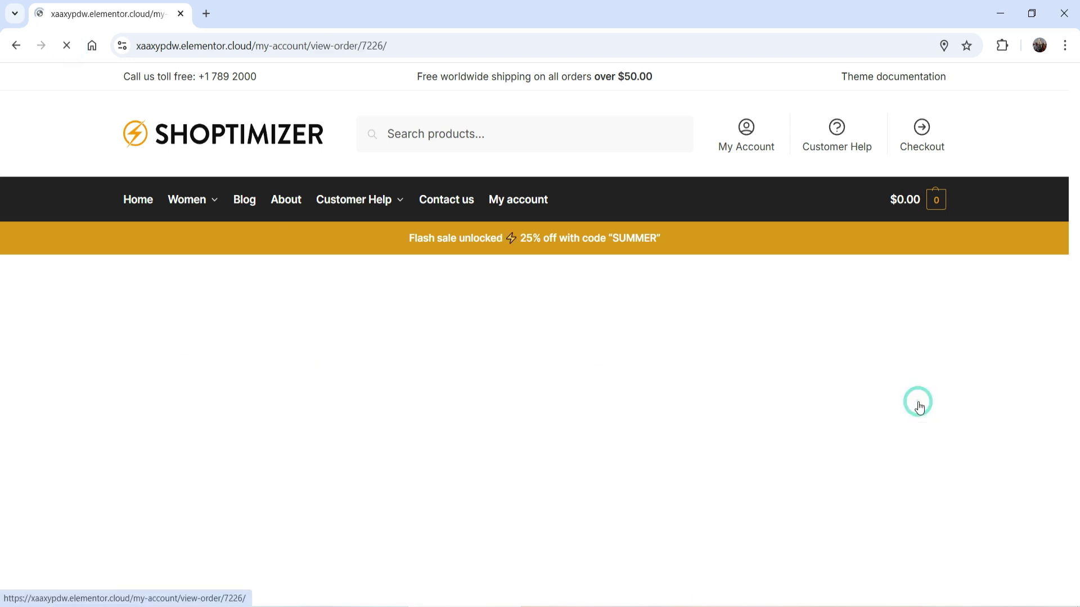
{"action": "scroll", "coordinate": [719, 337], "scroll_direction": "down", "scroll_amount": 3}
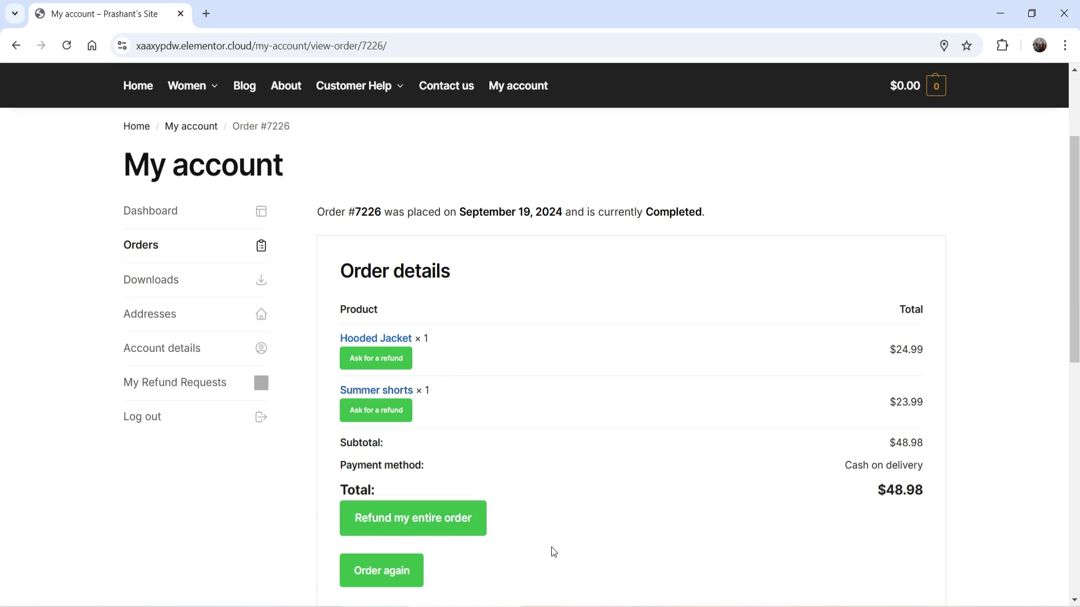
{"action": "scroll", "coordinate": [569, 463], "scroll_direction": "down", "scroll_amount": 1}
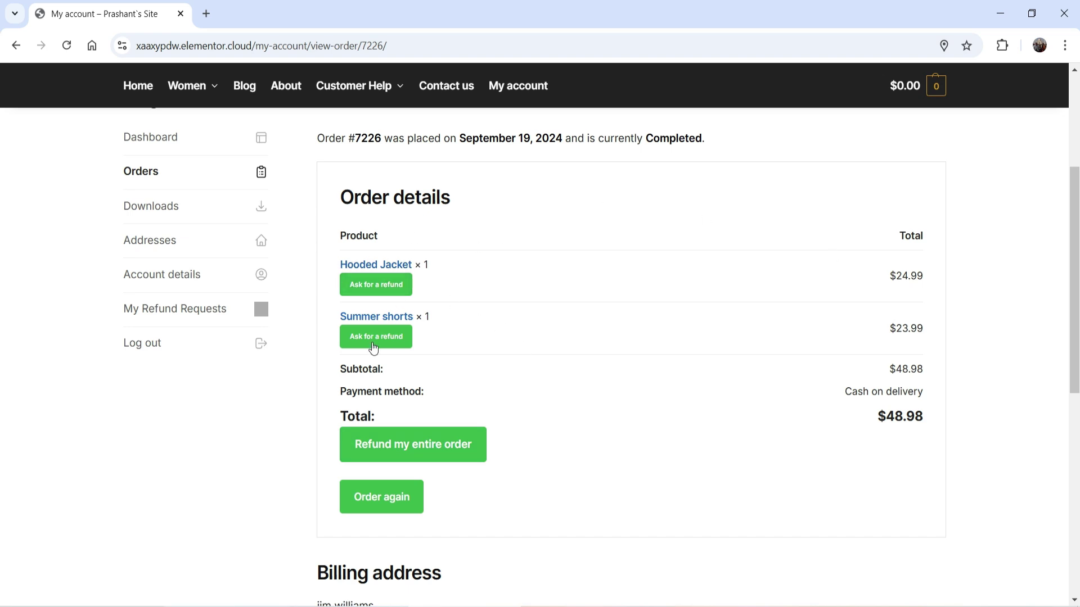
Request a refund of the entire order with the reason 'I need refund'.
{"action": "left_click", "coordinate": [434, 445]}
{"action": "left_click", "coordinate": [519, 287]}
{"action": "type", "text": "I need refund"}
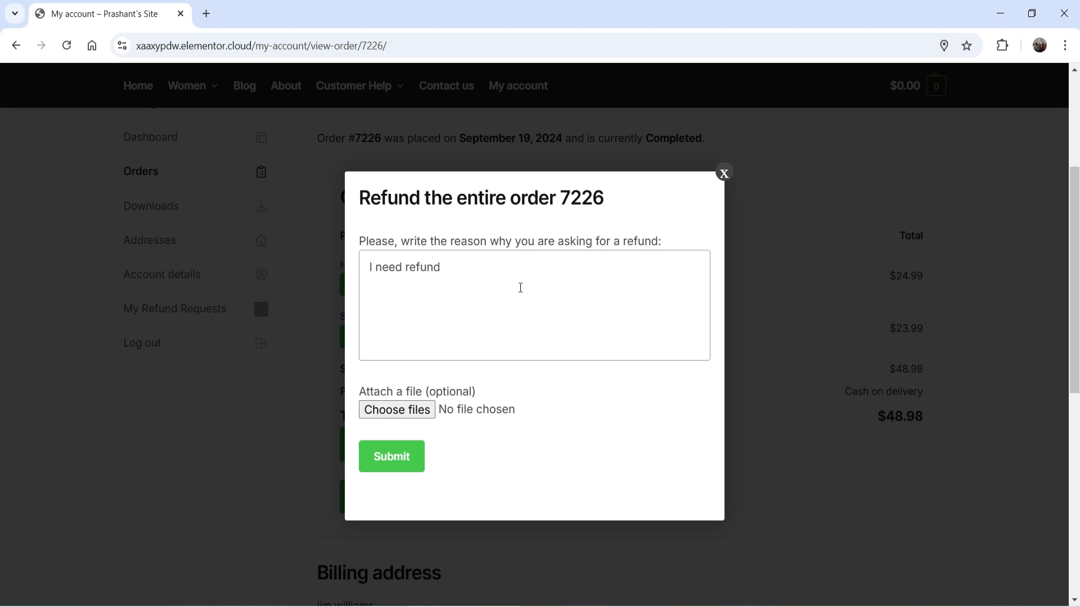
{"action": "left_click", "coordinate": [389, 466]}
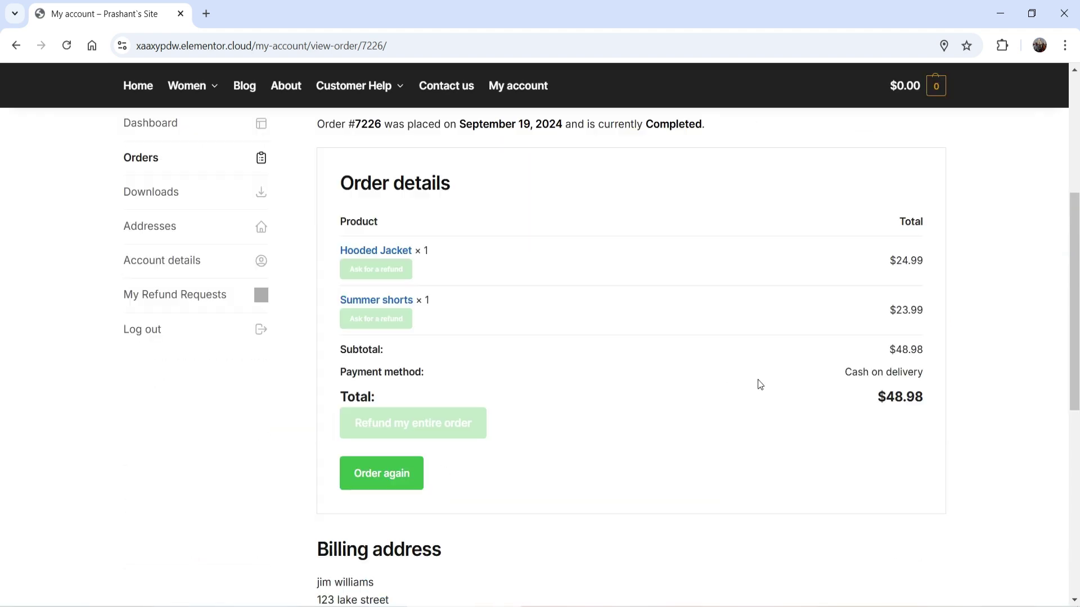
{"action": "key", "text": "alt+Tab"}
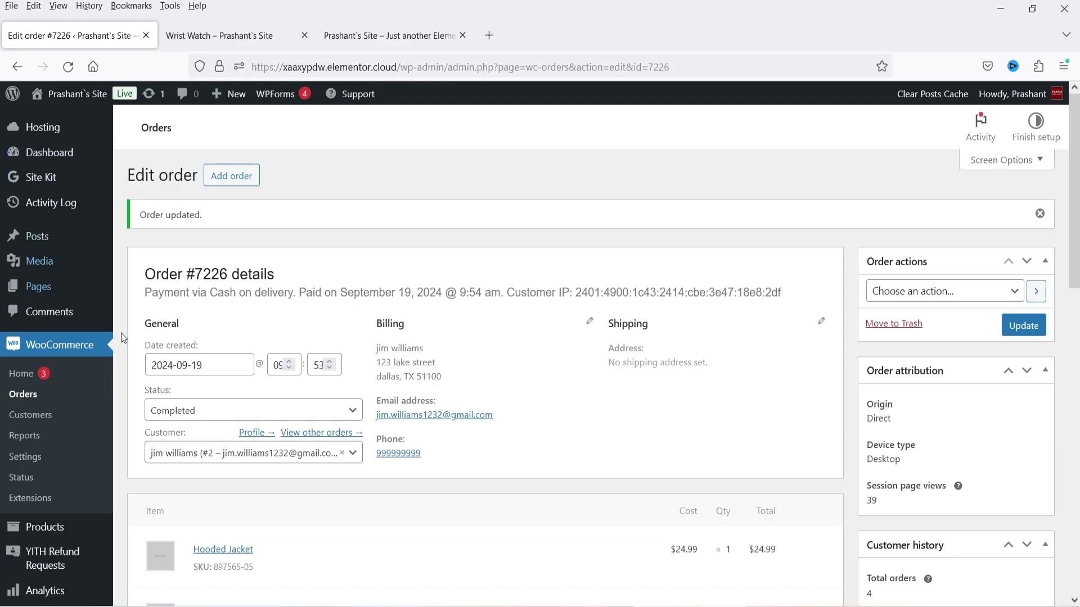
Open refund request #7227 and offer the customer a $48.98 coupon.
{"action": "left_click", "coordinate": [59, 565]}
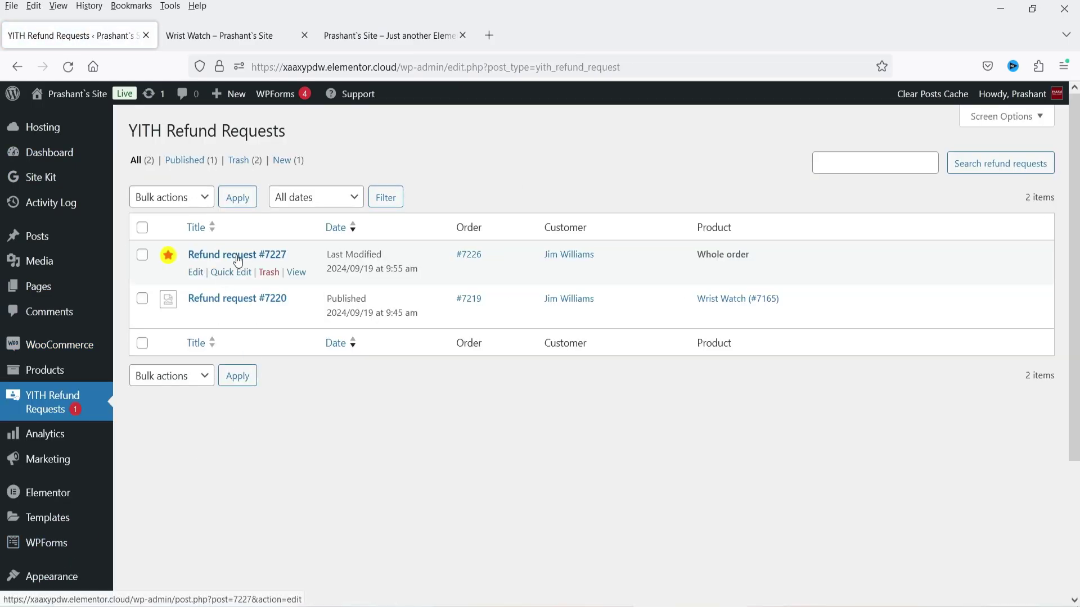
{"action": "left_click", "coordinate": [236, 255]}
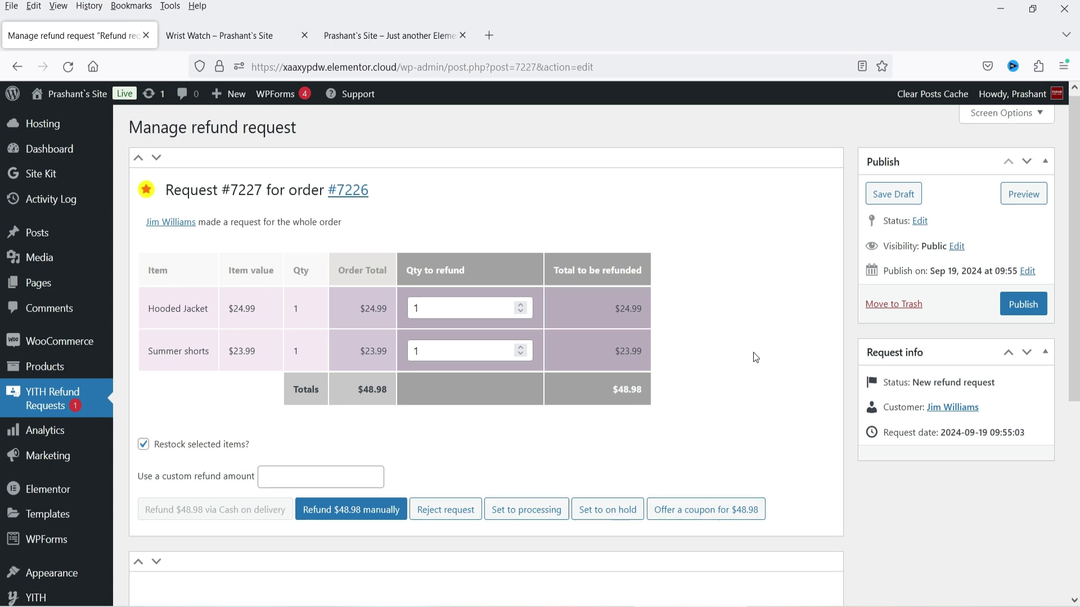
{"action": "scroll", "coordinate": [754, 357], "scroll_direction": "down", "scroll_amount": 2}
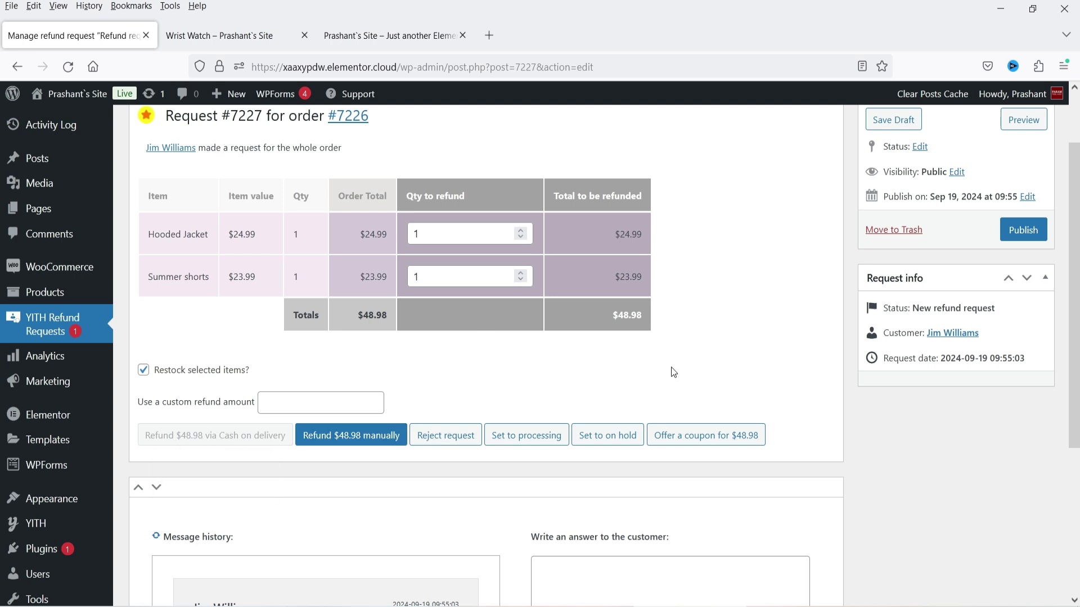
{"action": "left_click", "coordinate": [723, 447]}
{"action": "left_click", "coordinate": [610, 368]}
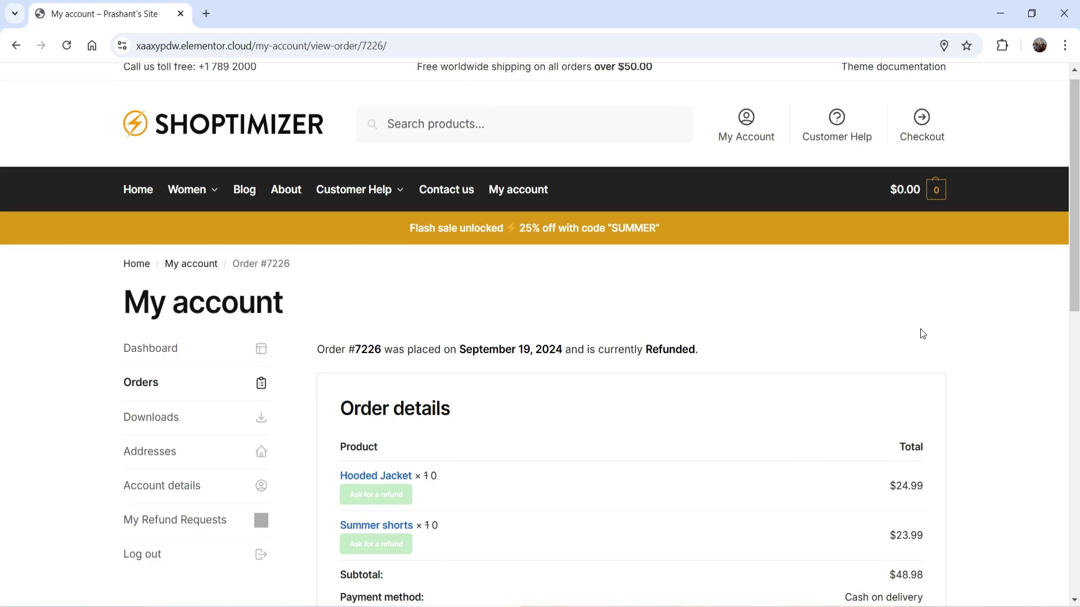
{"action": "scroll", "coordinate": [918, 333], "scroll_direction": "down", "scroll_amount": 2}
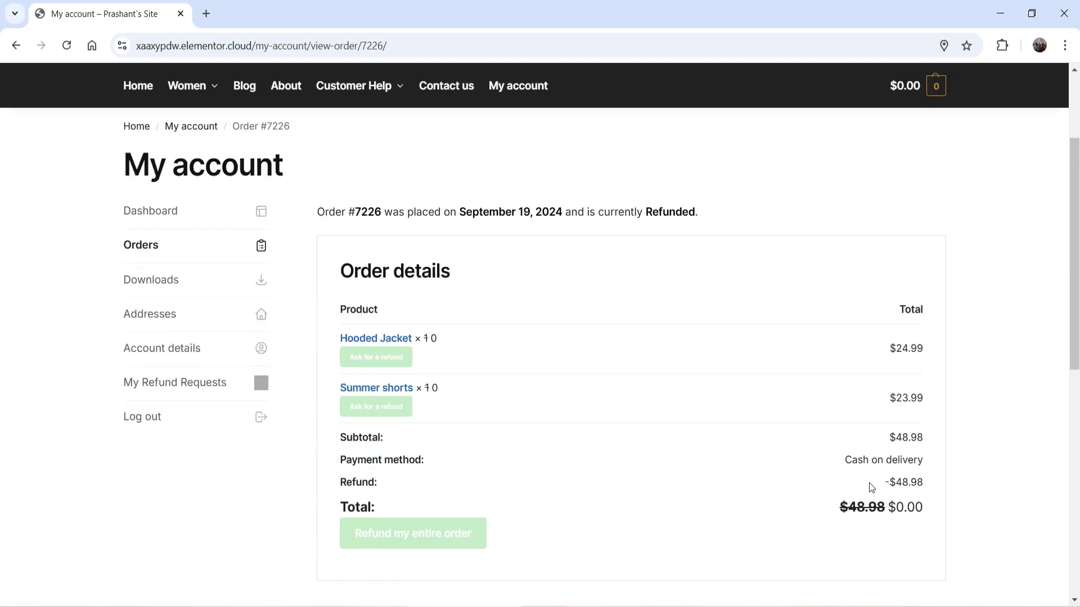